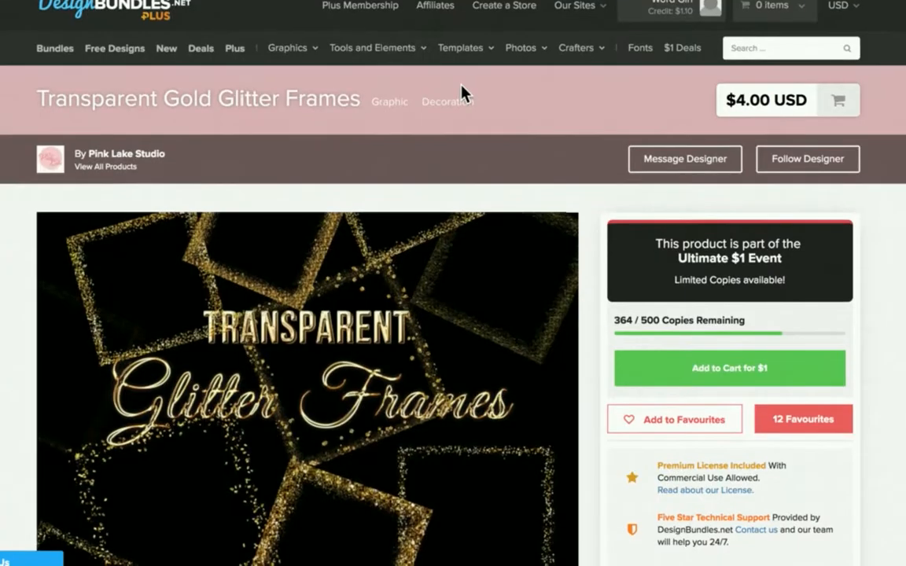
Look through the preview images of the Transparent Gold Glitter Frames product, including the bonus backgrounds.
scroll(787, 187, "down", 1)
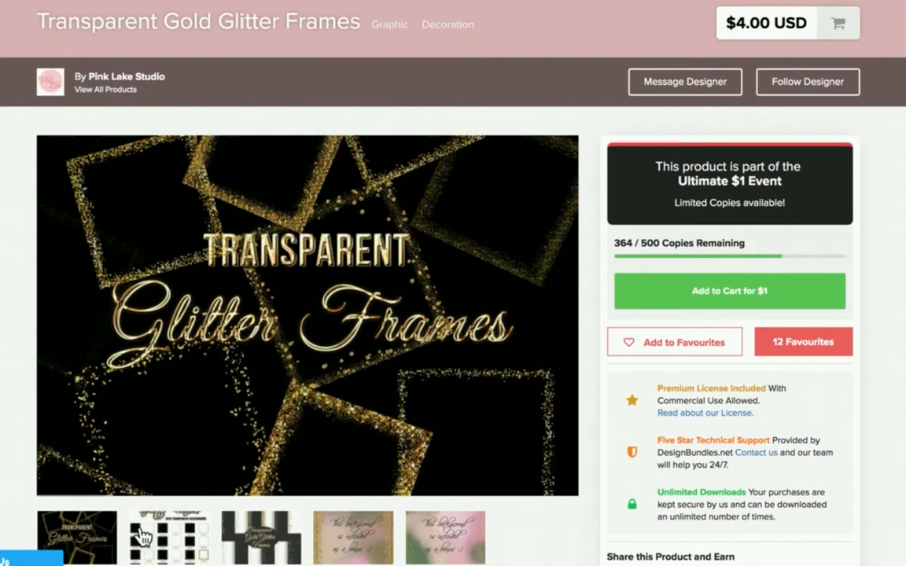
left_click(130, 484)
left_click(262, 537)
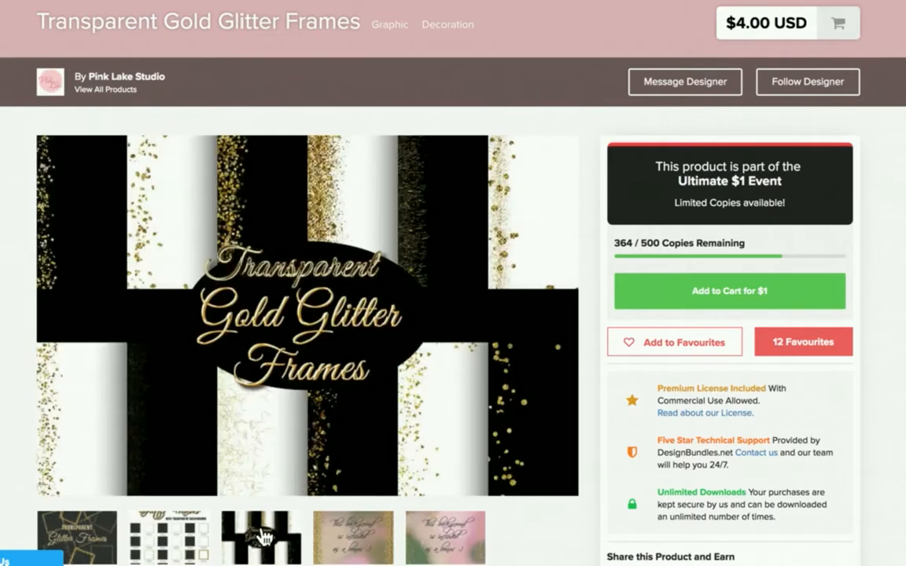
left_click(334, 535)
left_click(424, 535)
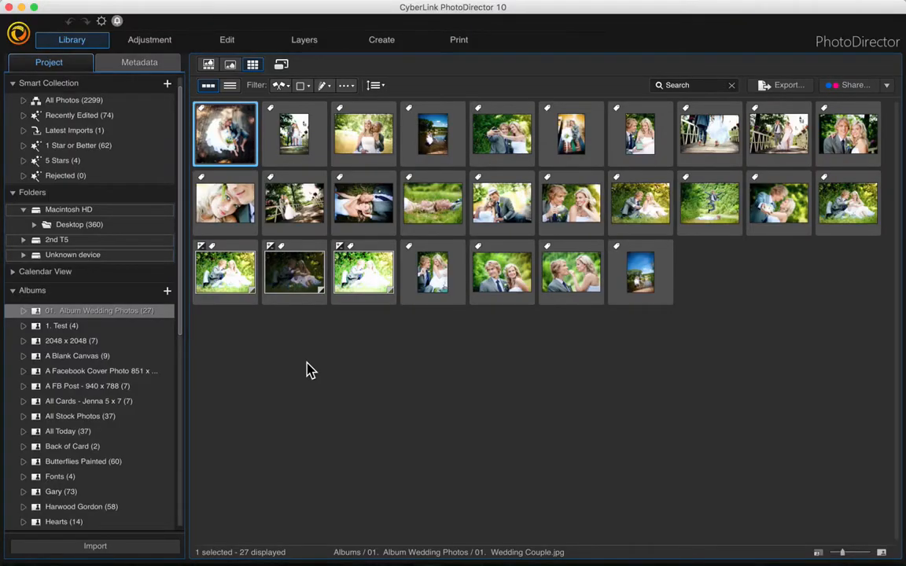
Switch to PhotoDirector's layer editing and create an empty project named Album 8 x 8, 2400 x 2400 pixels with a transparent background.
left_click(306, 40)
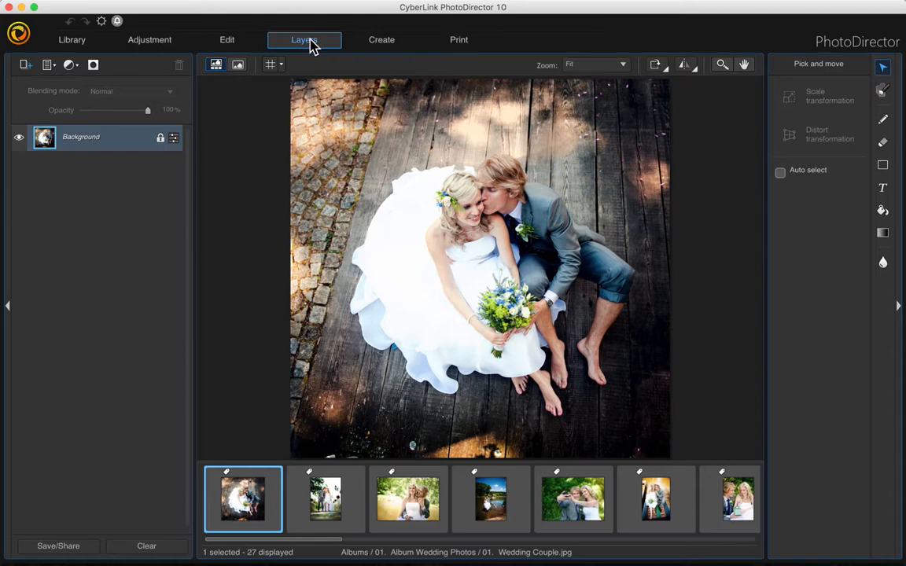
left_click(29, 67)
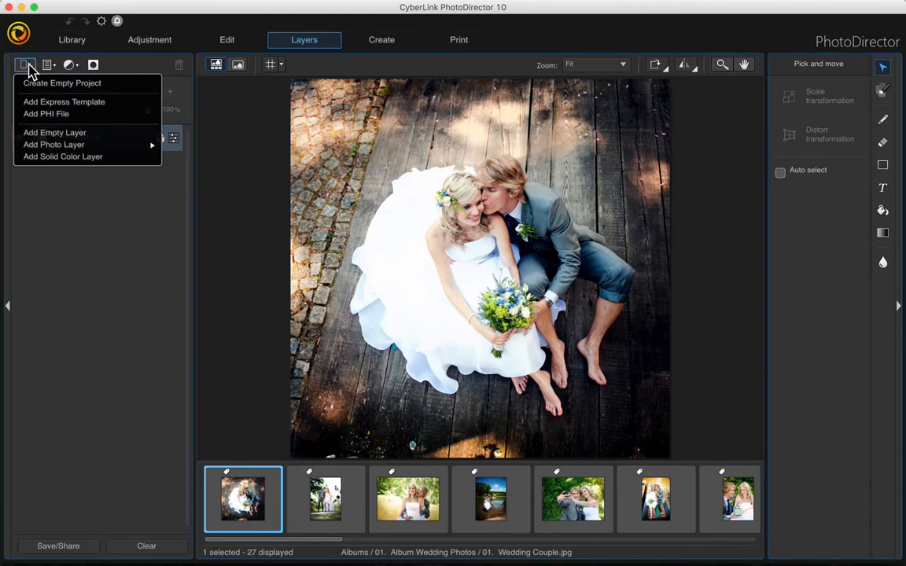
left_click(118, 91)
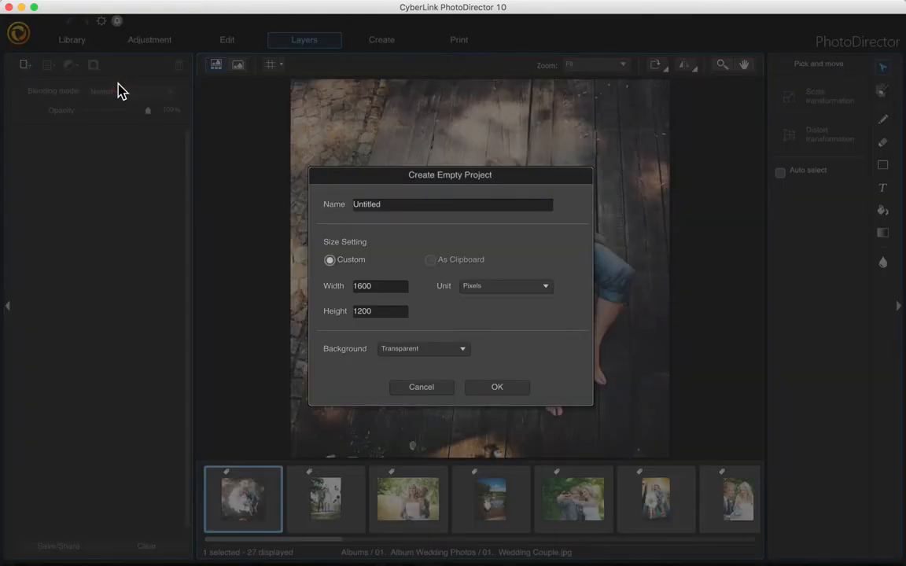
double_click(387, 205)
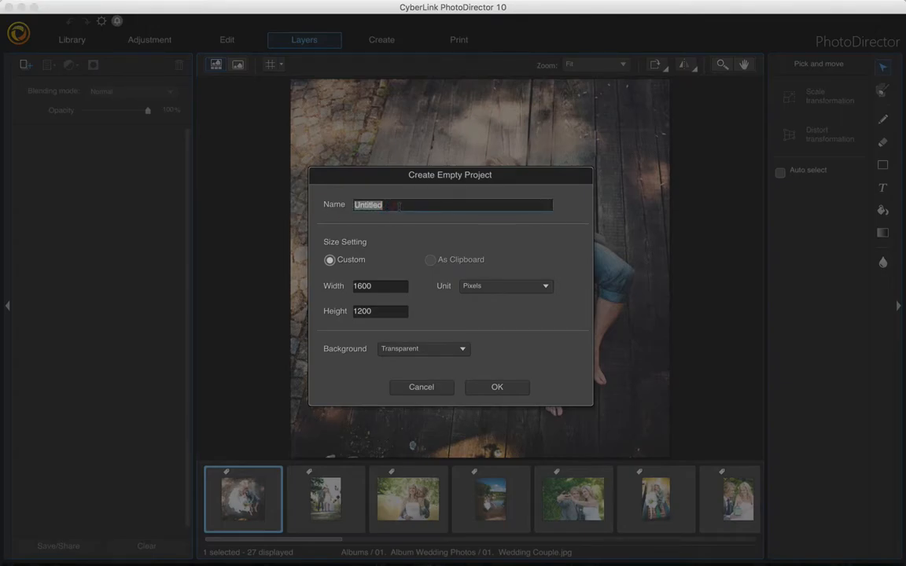
type("Album 8 x 8")
double_click(377, 287)
type("24")
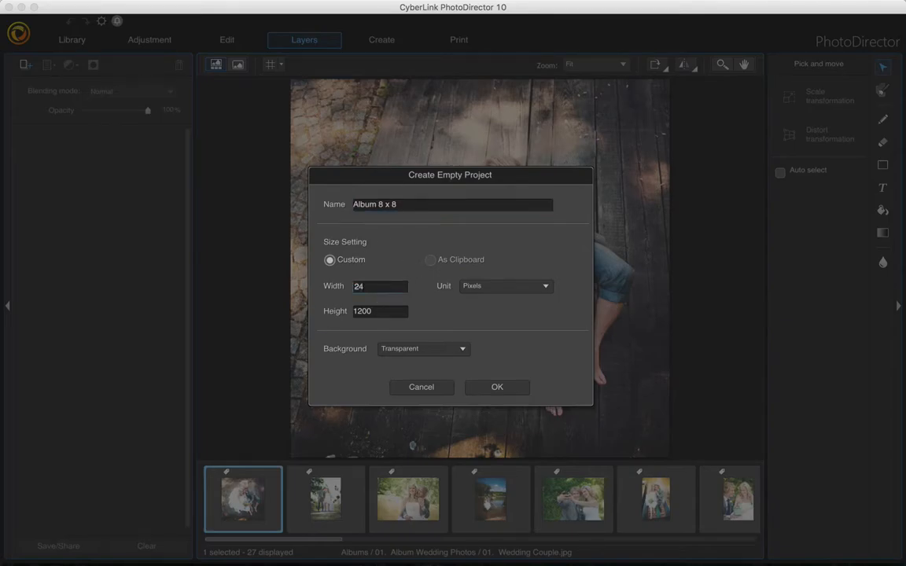
type("00")
double_click(366, 312)
type("2400")
left_click(495, 388)
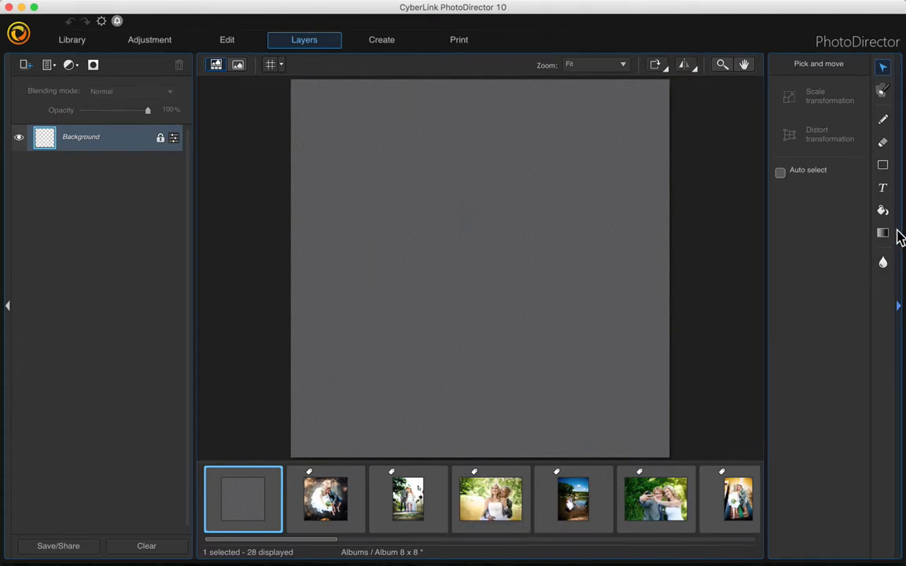
Hide the photo filmstrip, activate the Shape tool and unlock the Background layer.
left_click(240, 68)
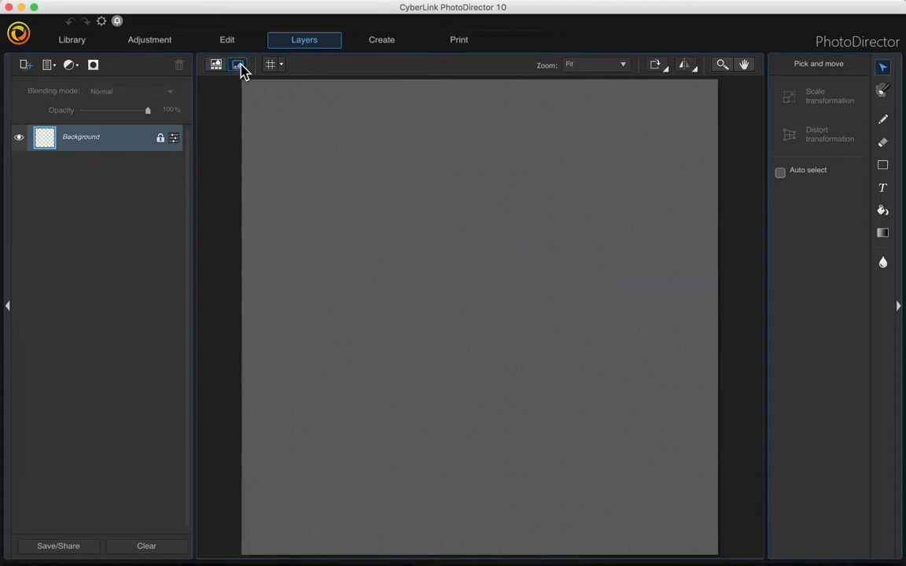
left_click(884, 166)
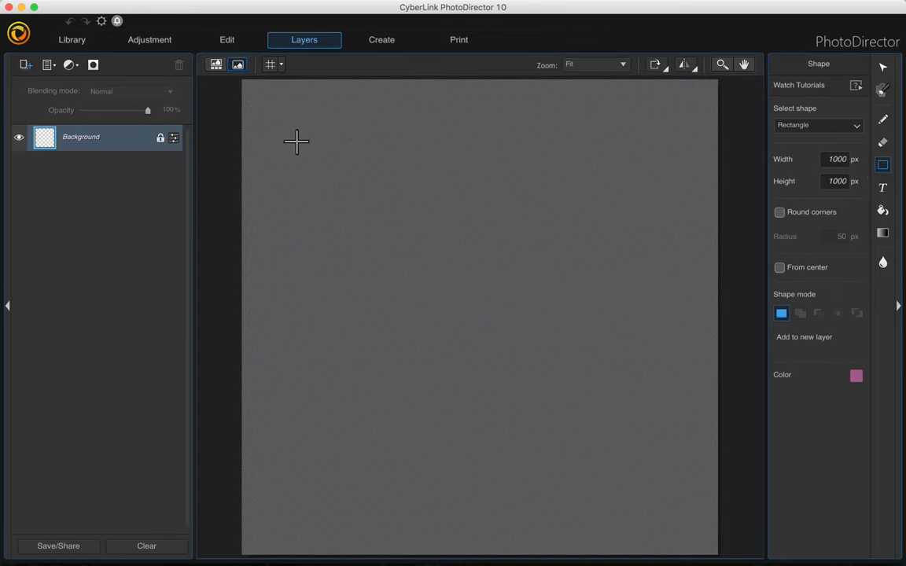
left_click(162, 140)
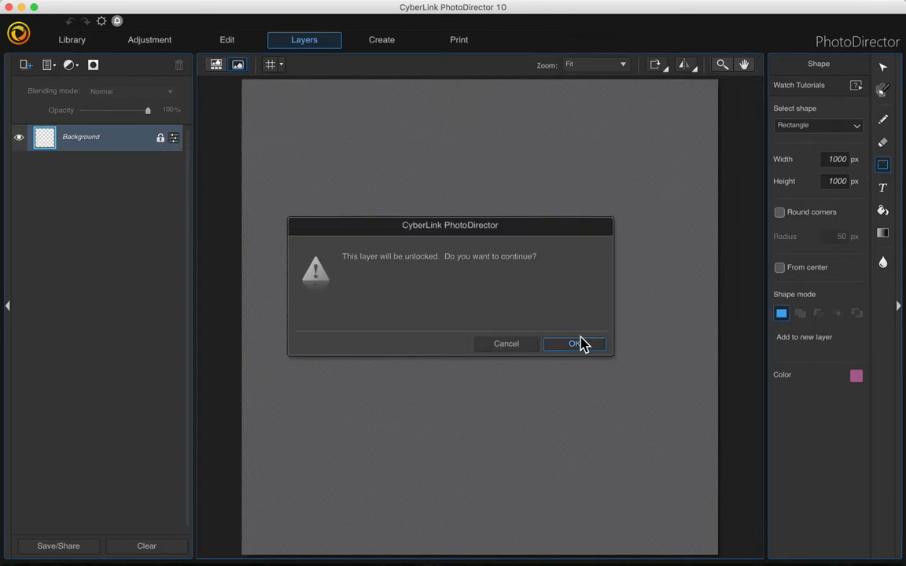
left_click(575, 345)
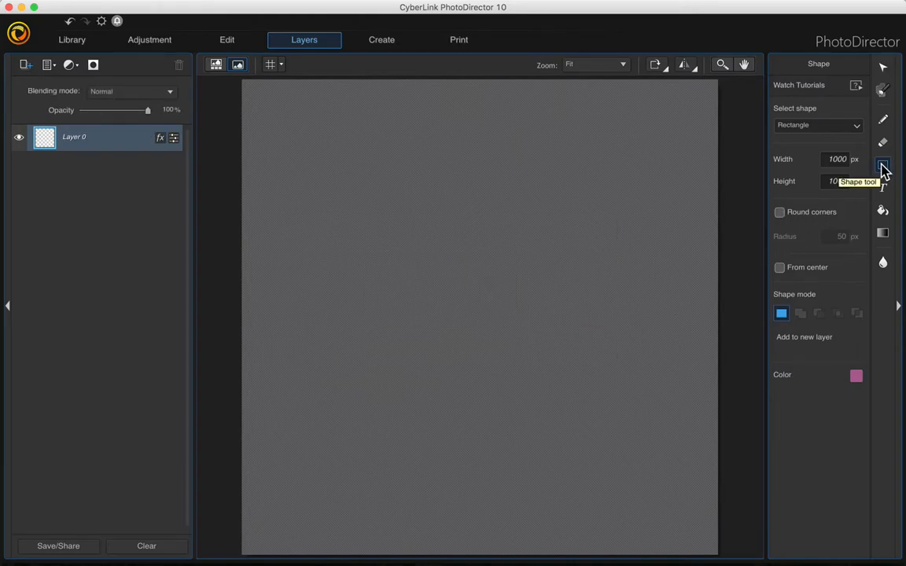
Show a 20 x 20 grid over the canvas.
left_click(270, 66)
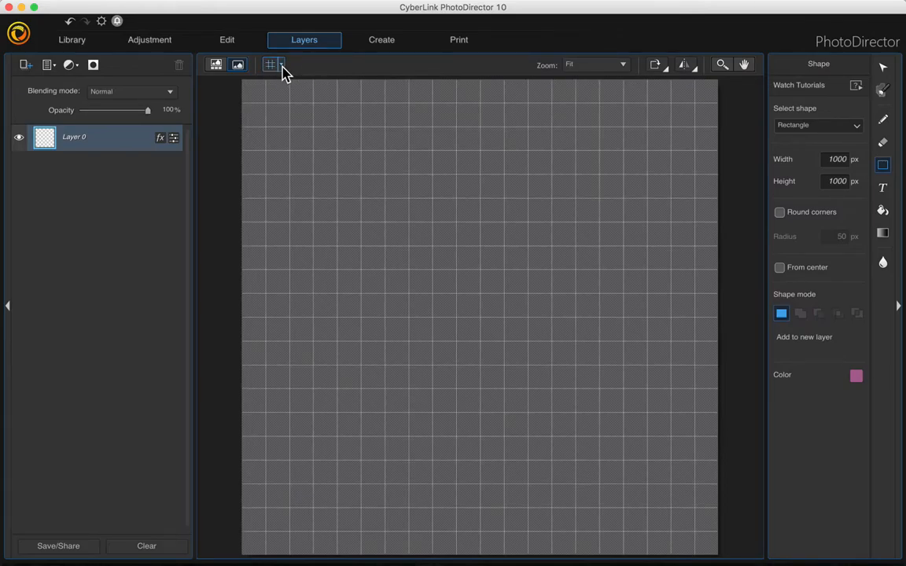
left_click(282, 67)
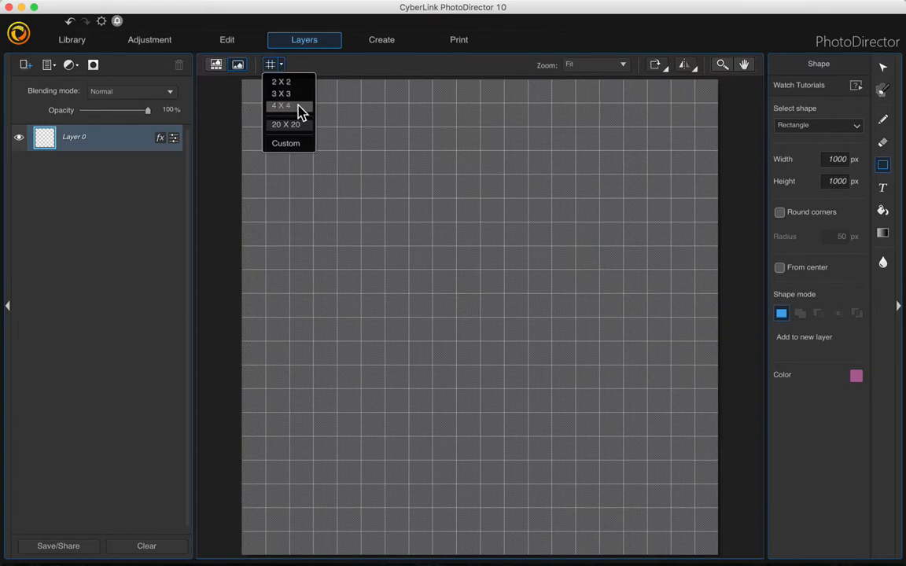
left_click(299, 126)
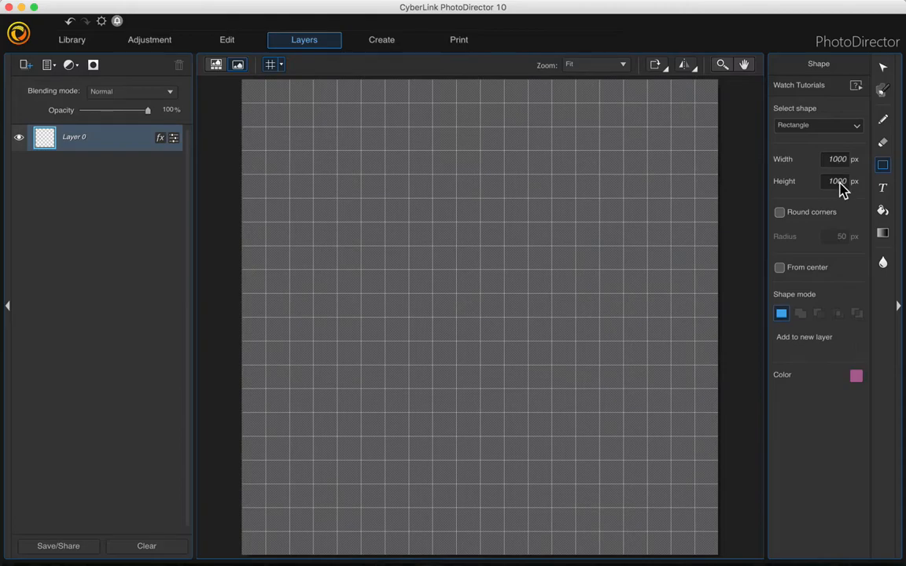
Place four 1000 x 1000 px rectangles two by two on new layers, narrowly spaced, starting two grid squares in from the canvas's upper-left corner.
left_click(289, 126)
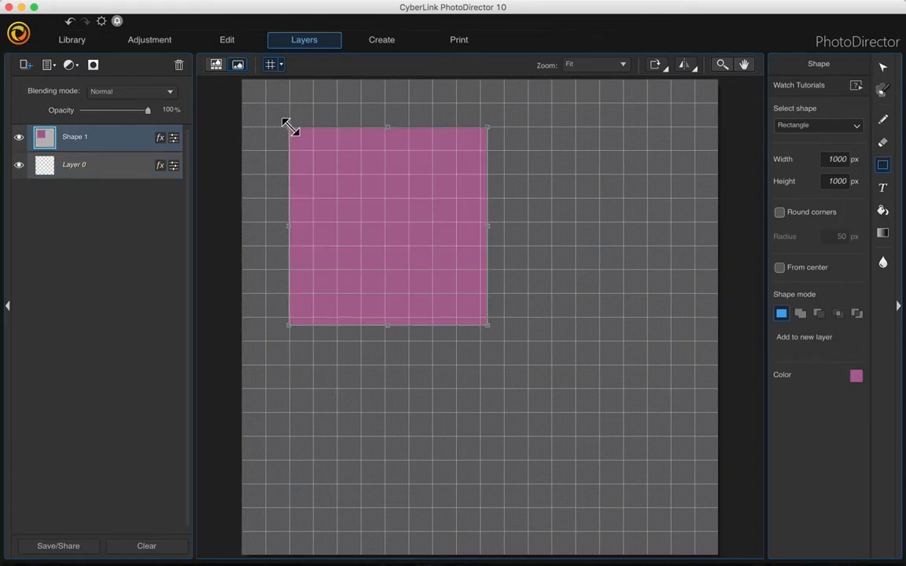
left_click(504, 126)
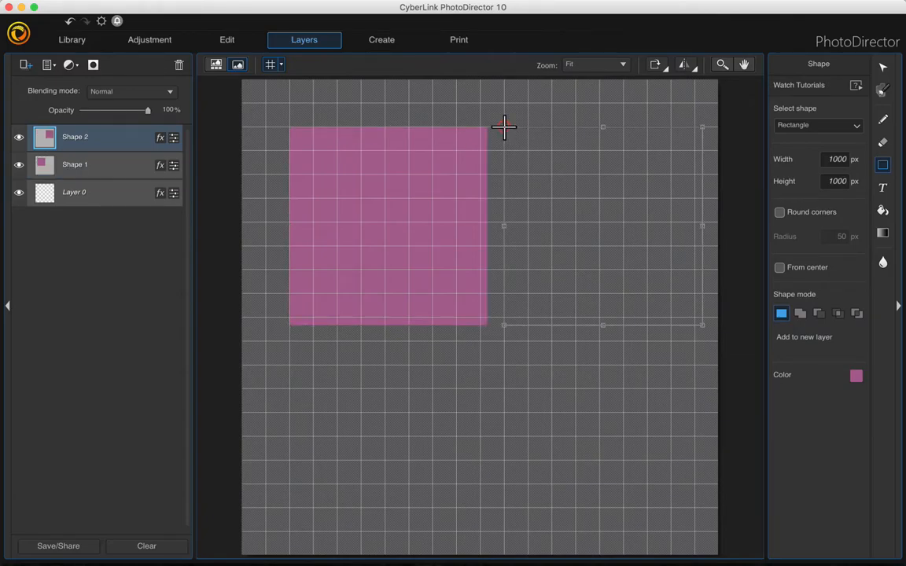
left_click(289, 341)
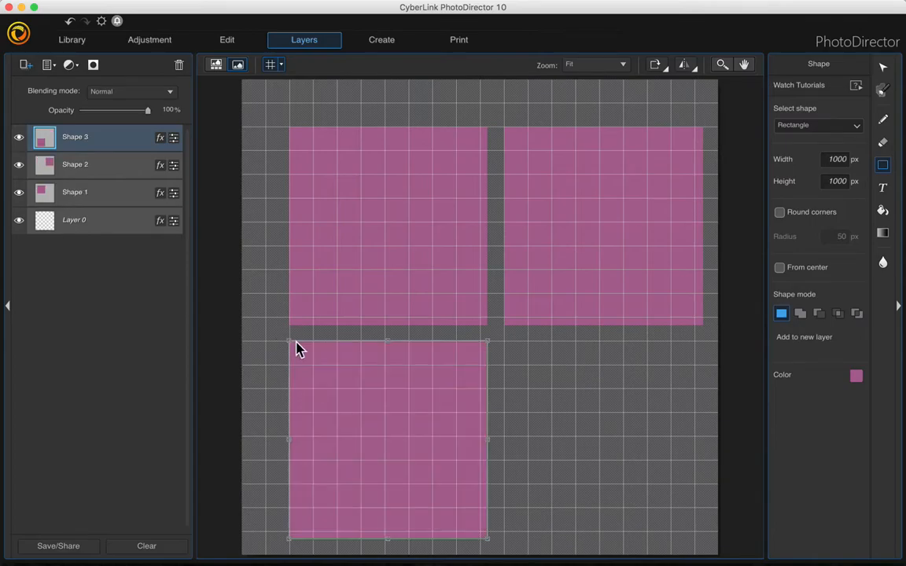
left_click(503, 343)
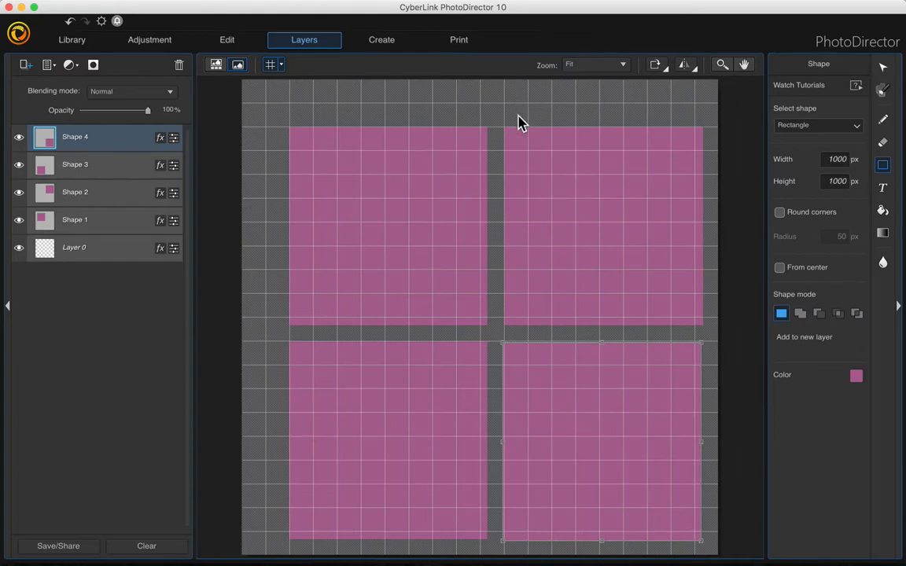
Bring back the photo filmstrip and turn off the grid.
mouse_move(483, 10)
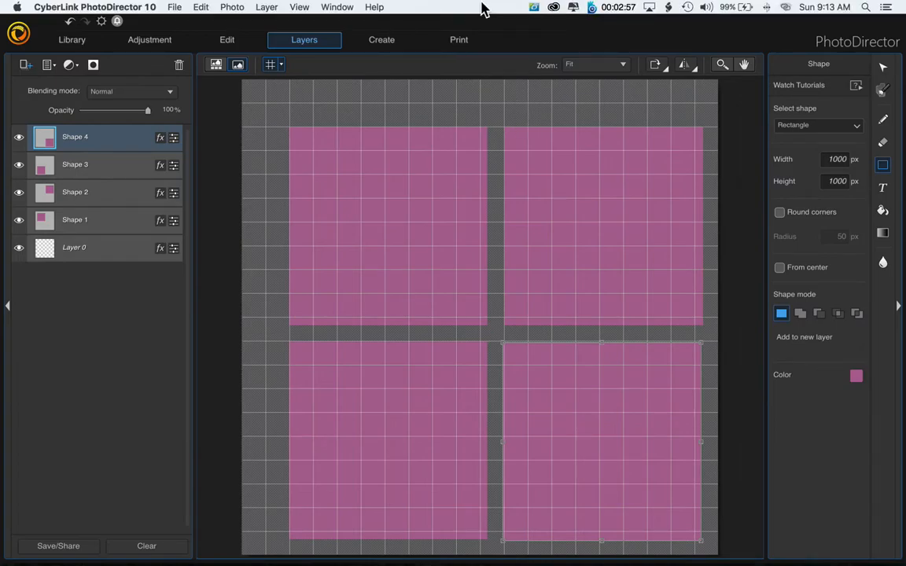
left_click(218, 67)
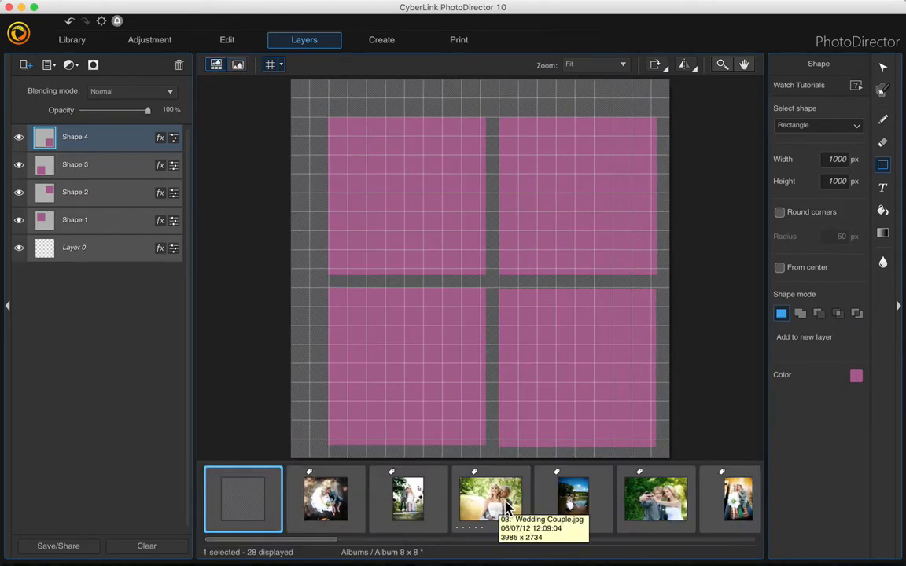
left_click(270, 66)
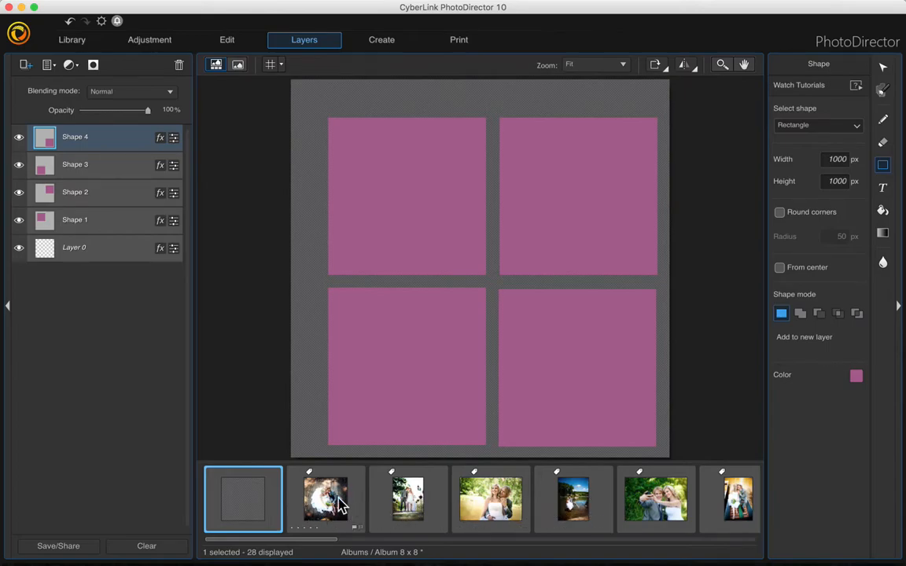
Add the wedding couple photos 01, 02, 03 and 04 as layers directly above Shape 1, Shape 2, Shape 3 and Shape 4 respectively.
left_click_drag(334, 507, 118, 217)
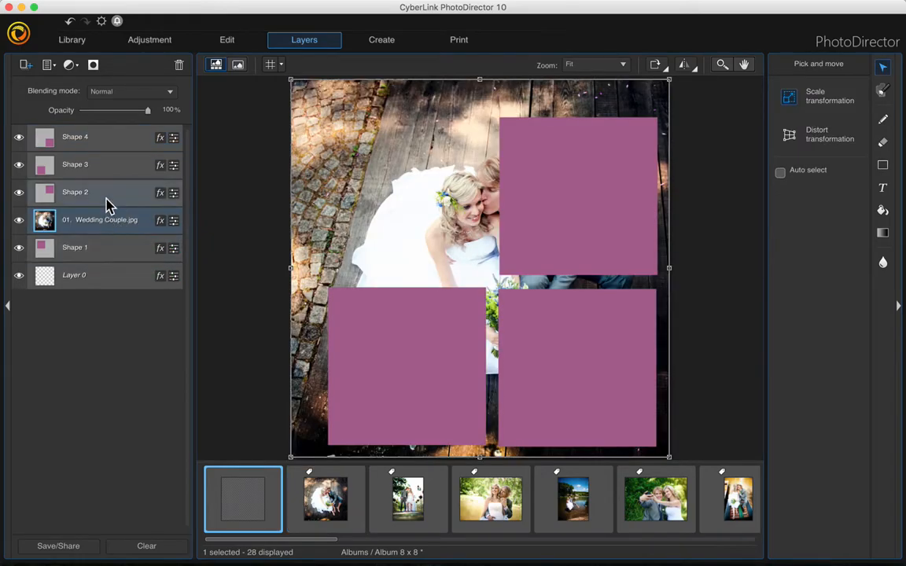
left_click_drag(415, 509, 106, 184)
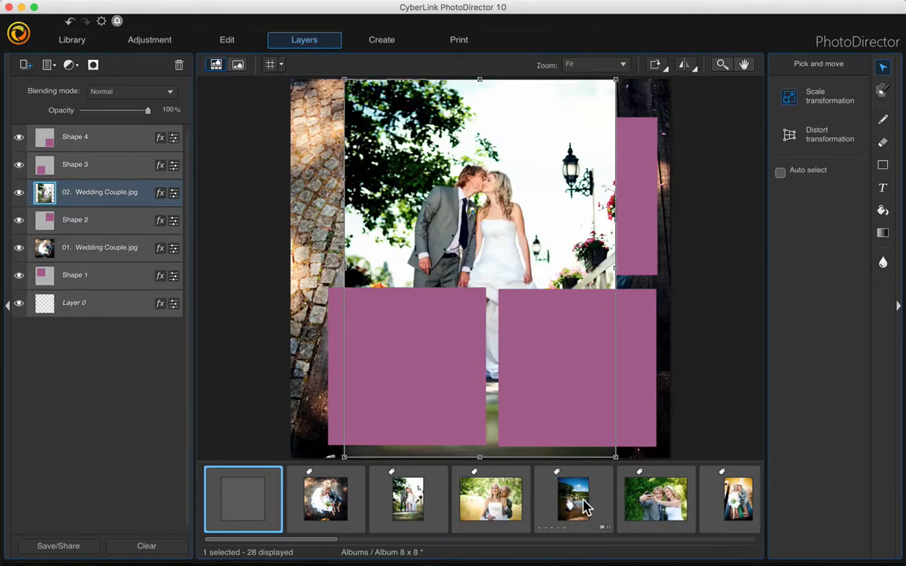
left_click_drag(491, 500, 110, 159)
left_click_drag(573, 500, 100, 130)
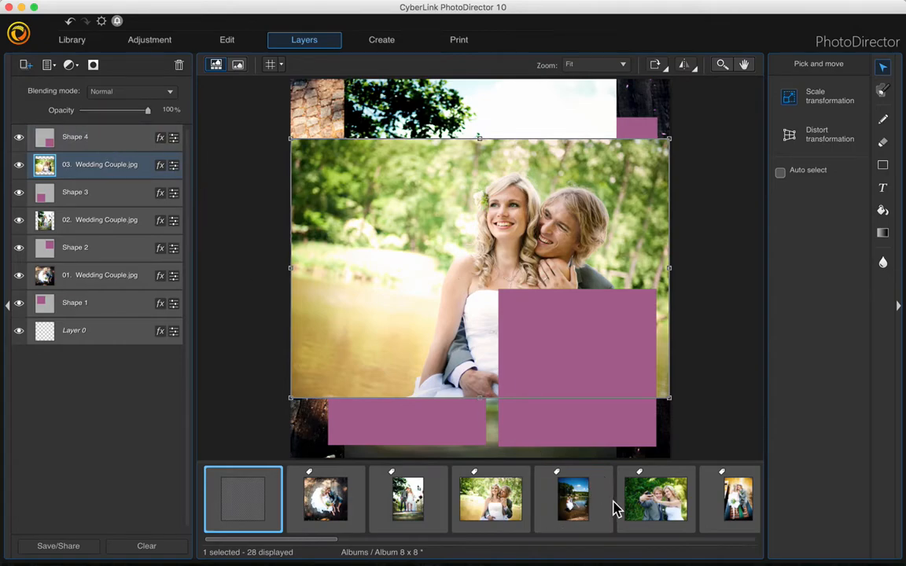
left_click_drag(578, 512, 110, 140)
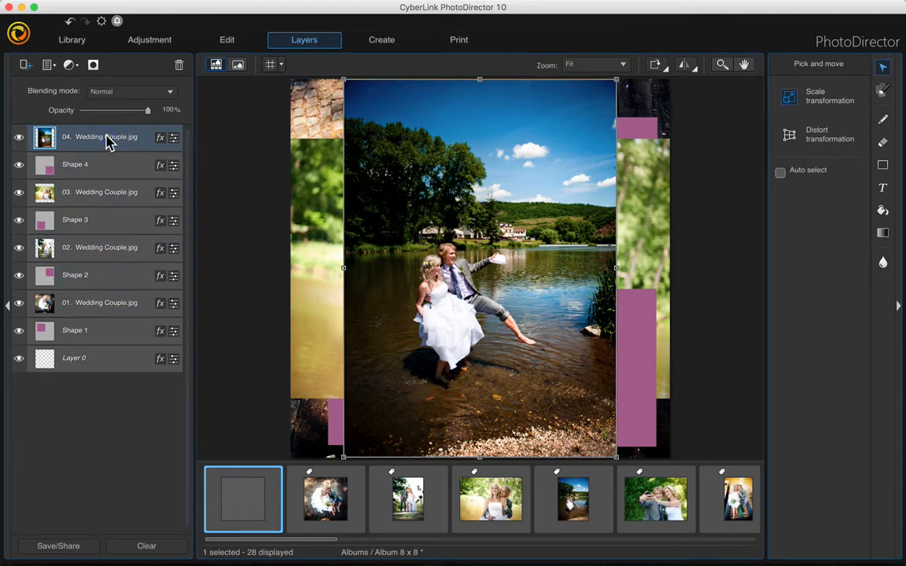
Apply clipping masks to the 04 and 03 Wedding Couple photo layers, clipping them to Shape 4 and Shape 3.
right_click(109, 141)
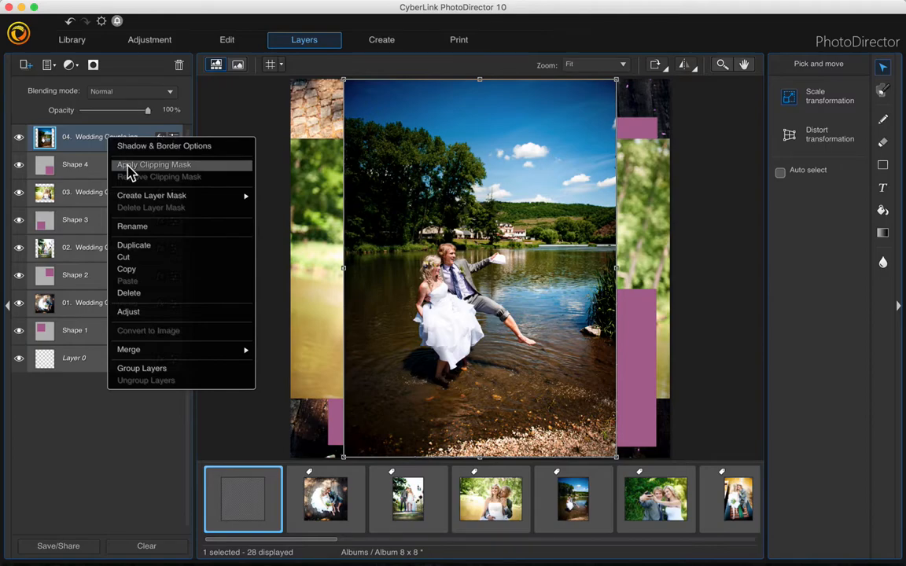
left_click(130, 165)
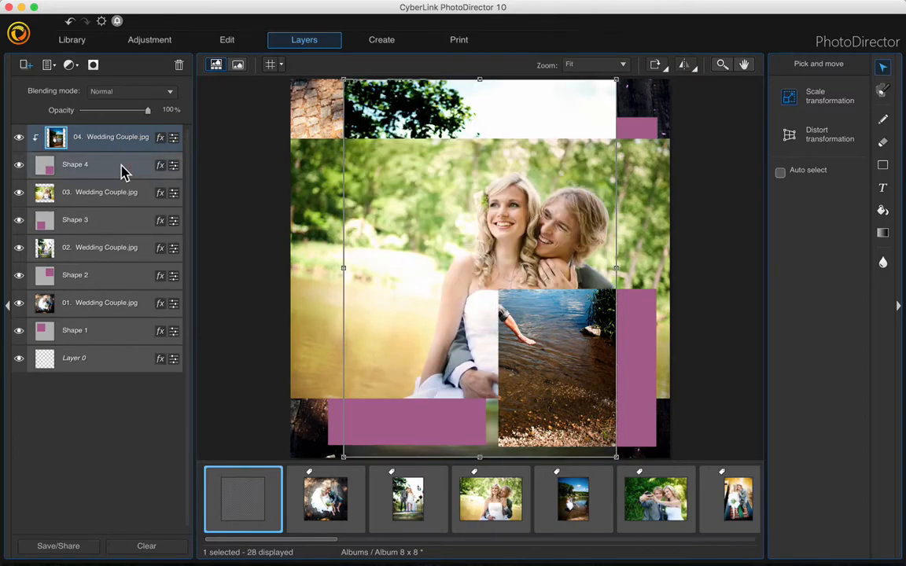
left_click(88, 195)
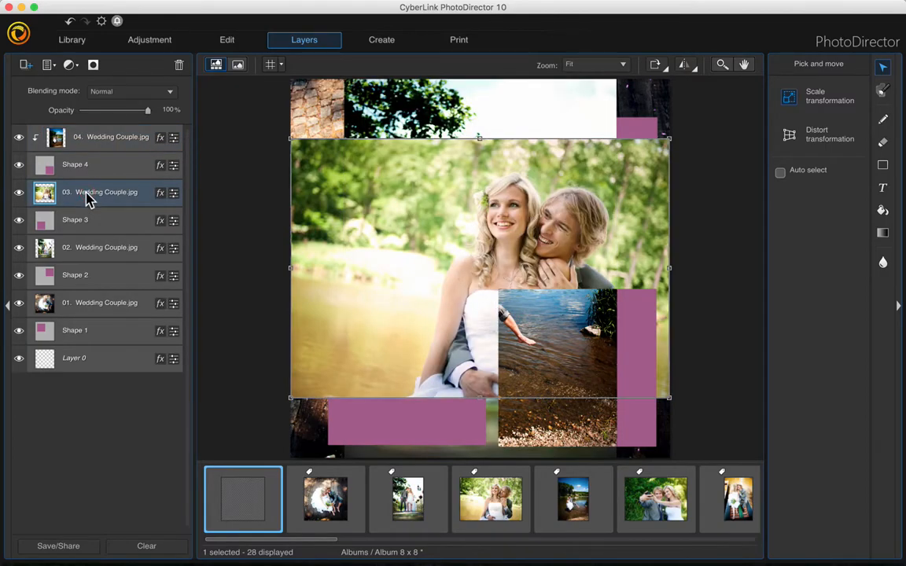
right_click(89, 200)
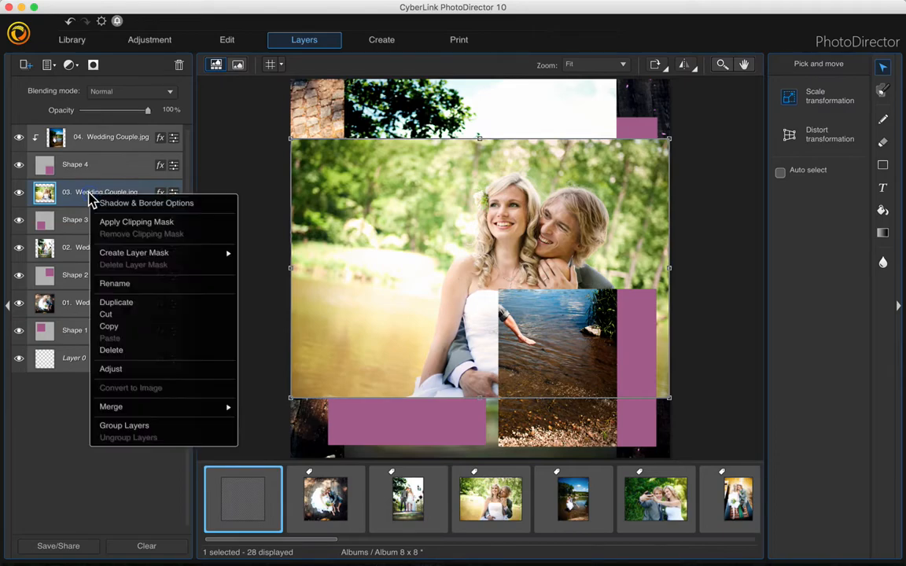
left_click(122, 223)
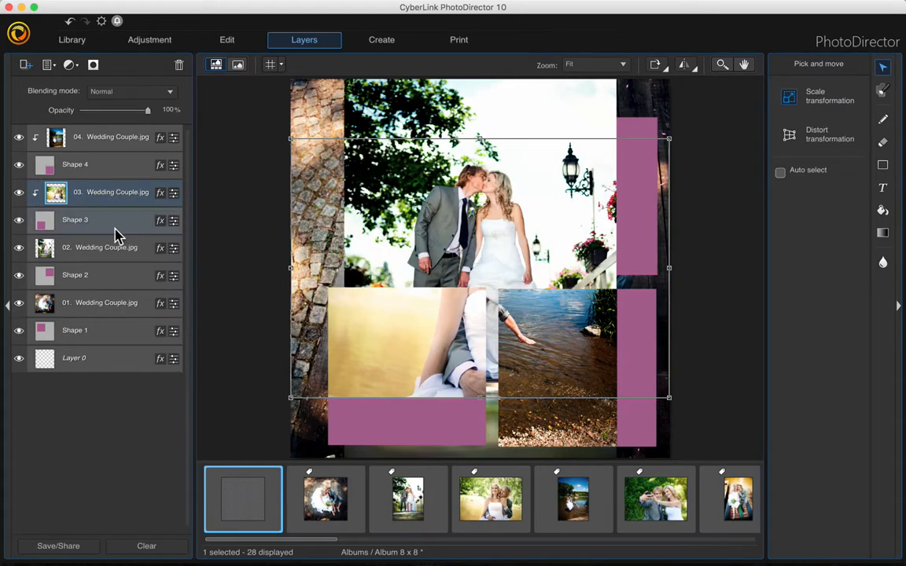
Apply clipping masks to the 02 and 01 Wedding Couple photo layers, clipping them to Shape 2 and Shape 1.
left_click(105, 250)
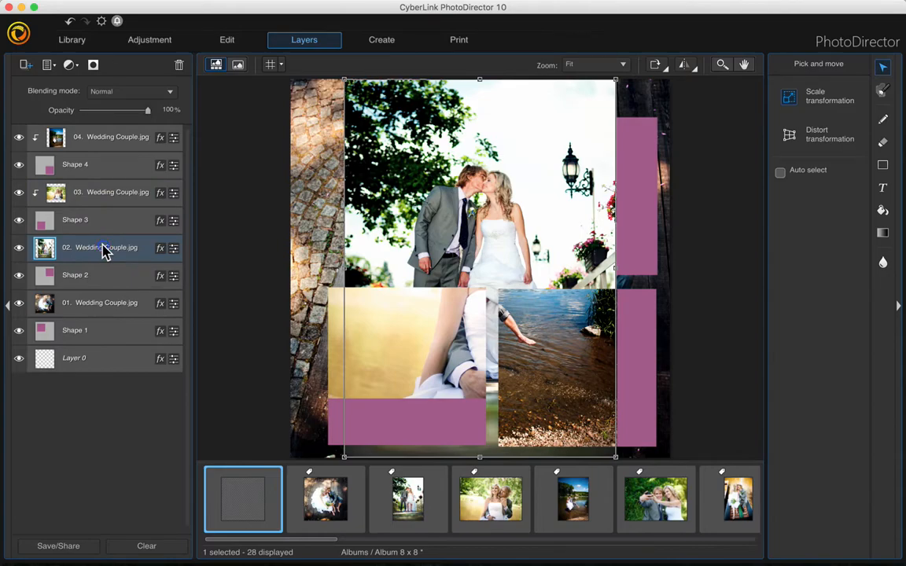
right_click(104, 250)
left_click(123, 273)
left_click(108, 304)
right_click(108, 304)
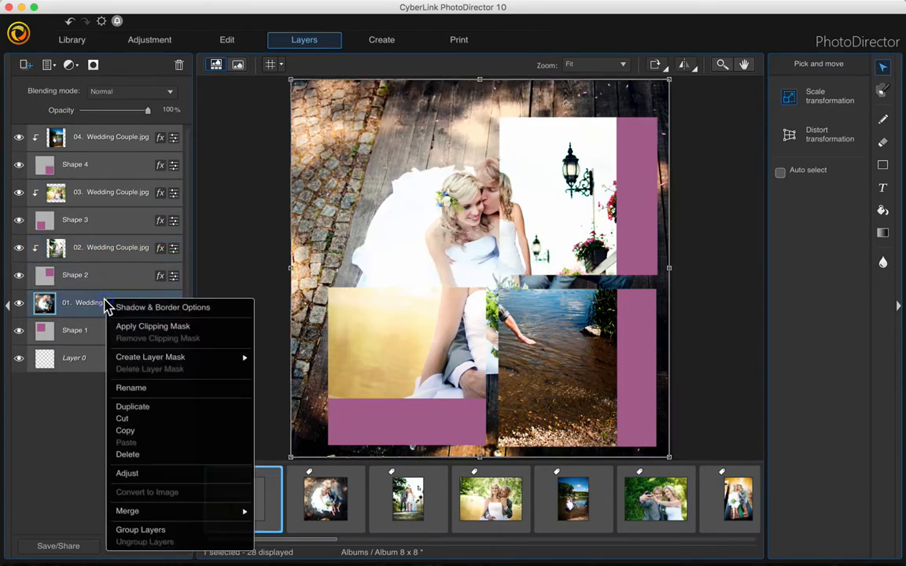
left_click(116, 325)
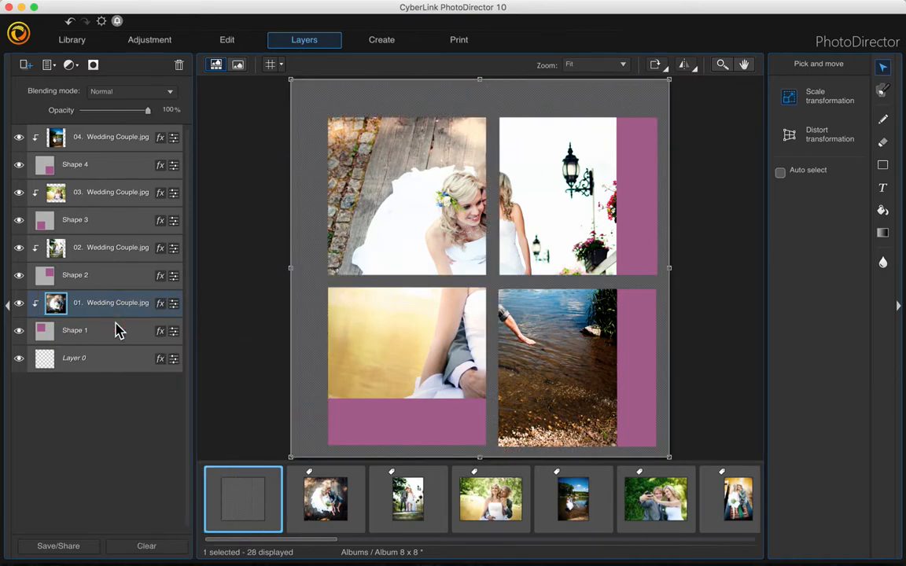
Move and slightly enlarge the 04 Wedding Couple photo so the couple fills the lower-right square of the album page.
left_click(122, 140)
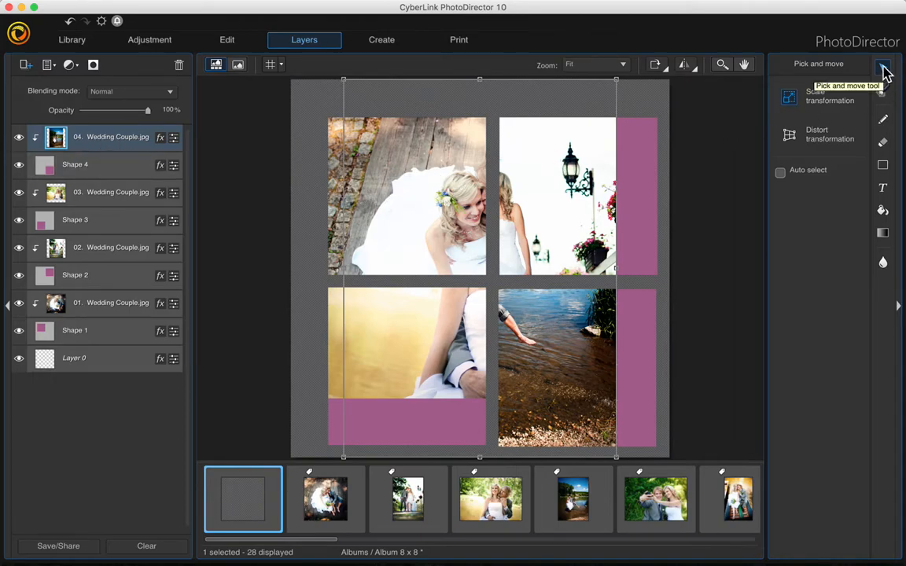
mouse_move(469, 190)
left_mouse_down()
mouse_move(435, 185)
mouse_move(458, 189)
left_mouse_up()
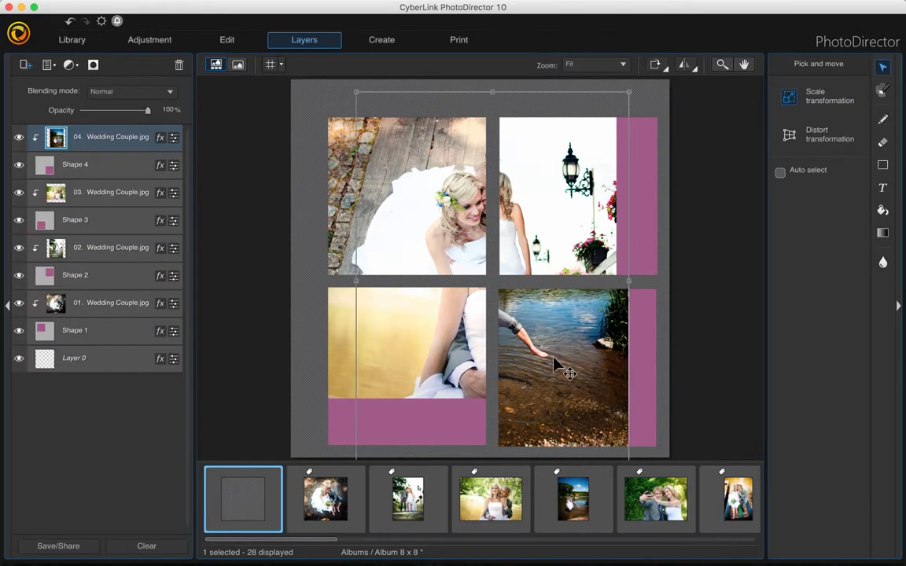
left_click_drag(578, 379, 656, 406)
left_click_drag(458, 139, 382, 88)
left_click_drag(667, 378, 627, 409)
left_click_drag(430, 91, 436, 99)
left_click_drag(549, 340, 543, 321)
left_click_drag(429, 77, 468, 129)
left_click_drag(593, 309, 561, 282)
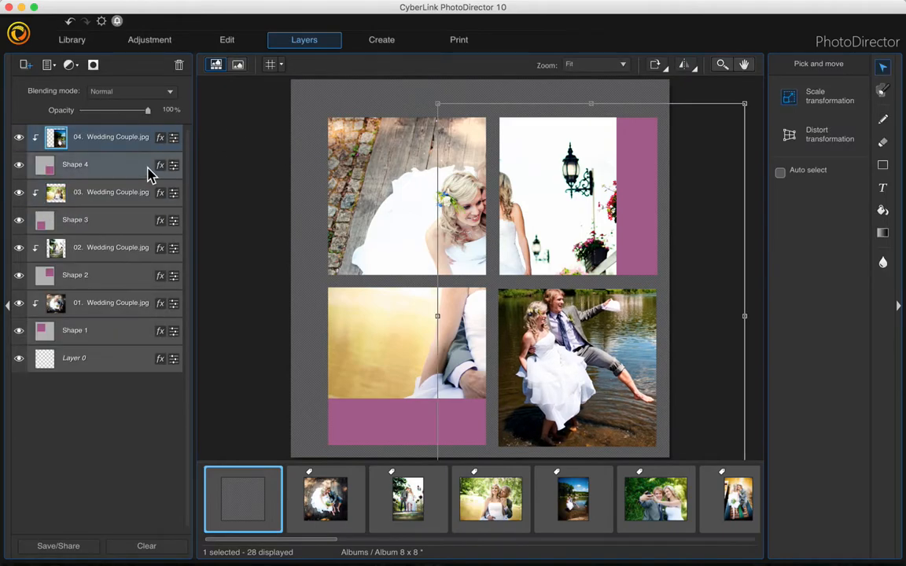
Reposition the 03 and 02 Wedding Couple photos so the couple fills the page's lower-left and upper-right squares.
left_click(86, 197)
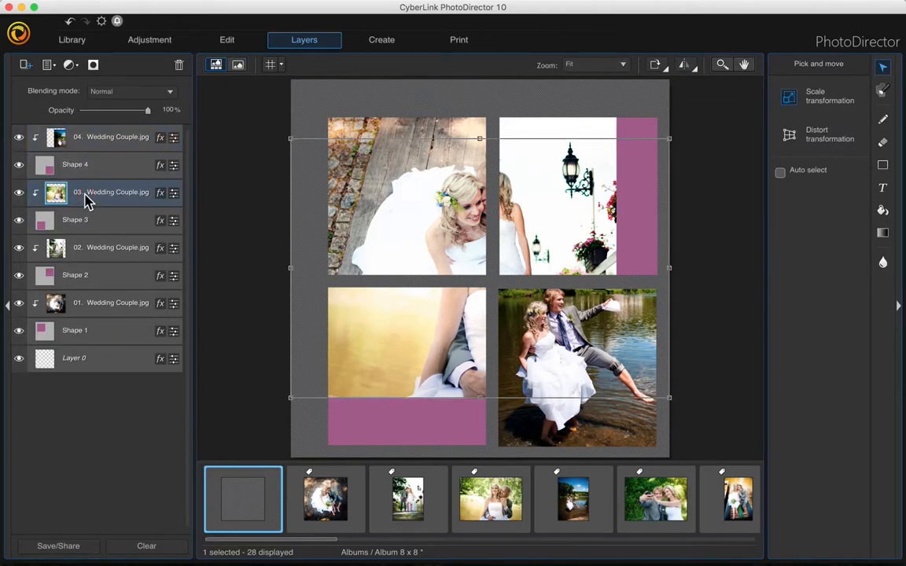
left_click_drag(431, 398, 315, 492)
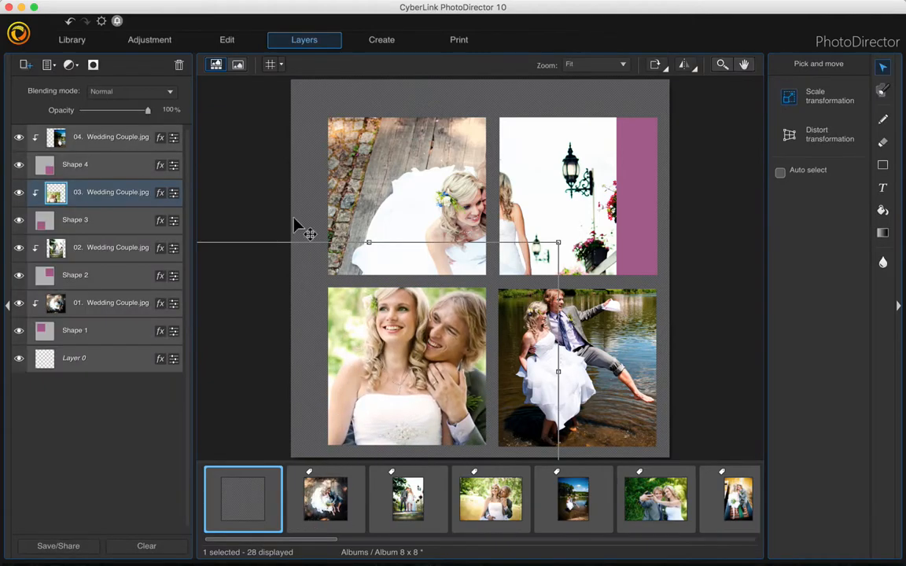
left_click(107, 248)
mouse_move(551, 208)
left_mouse_down()
mouse_move(665, 164)
mouse_move(666, 152)
mouse_move(668, 166)
left_mouse_up()
Reposition the 01 Wedding Couple photo so the couple fills the page's upper-left square, and hide the photo filmstrip.
left_click(78, 301)
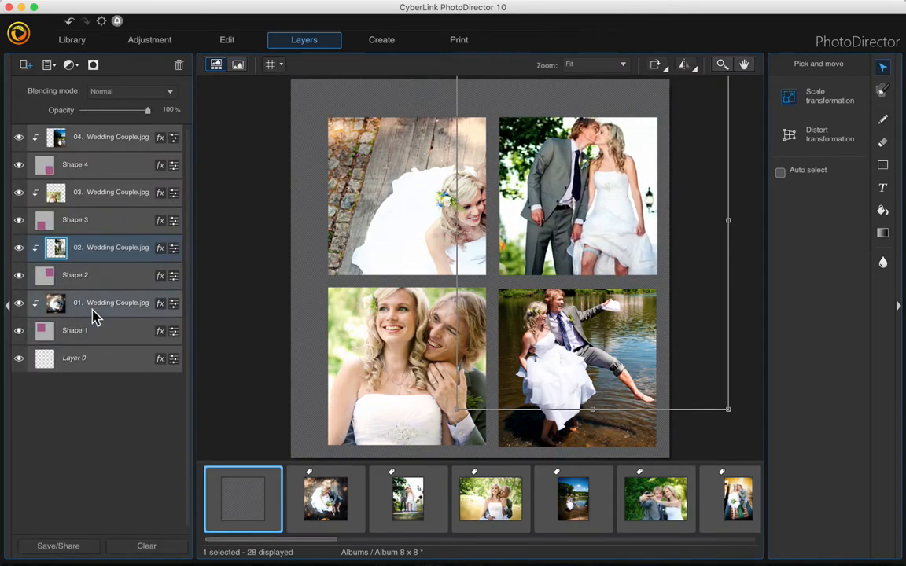
left_click_drag(417, 161, 364, 135)
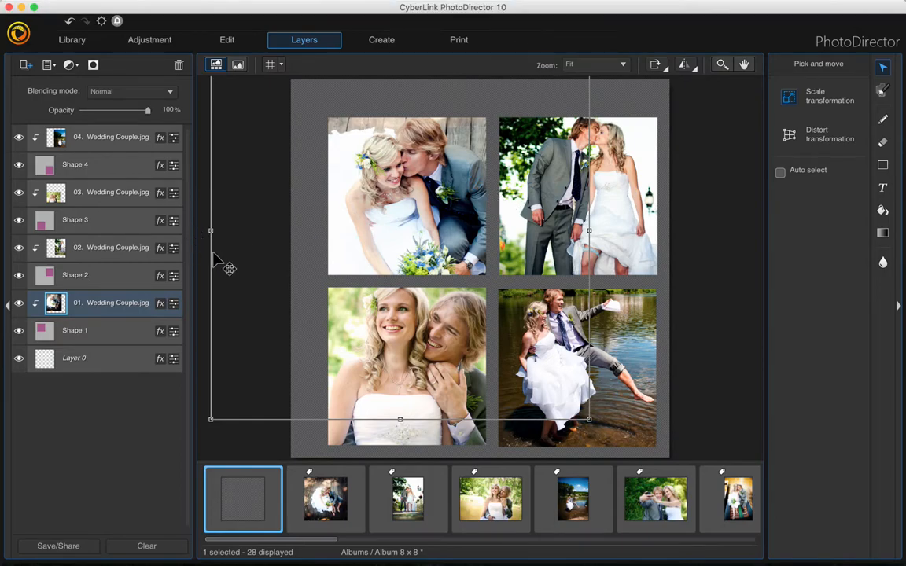
left_click(239, 66)
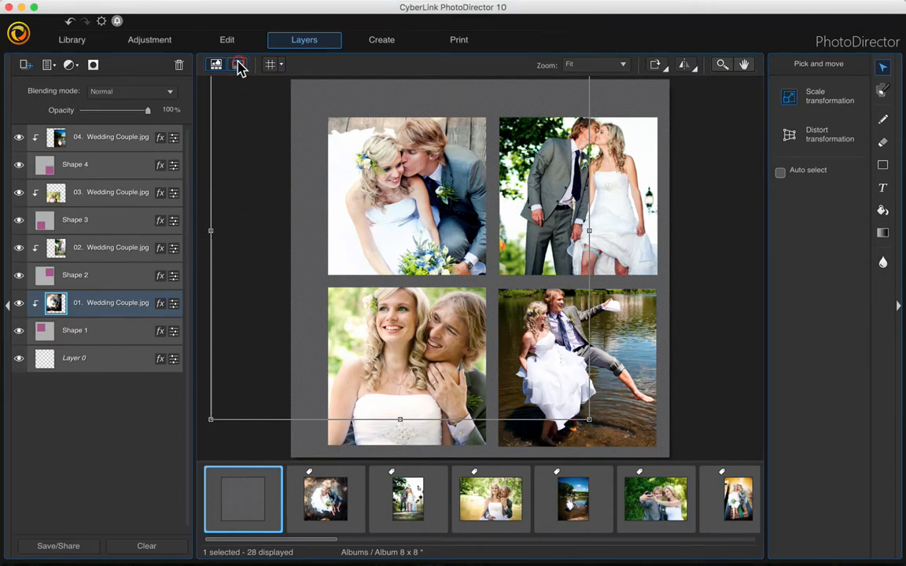
Add a black solid color layer directly above Layer 0 as the page background.
left_click(113, 367)
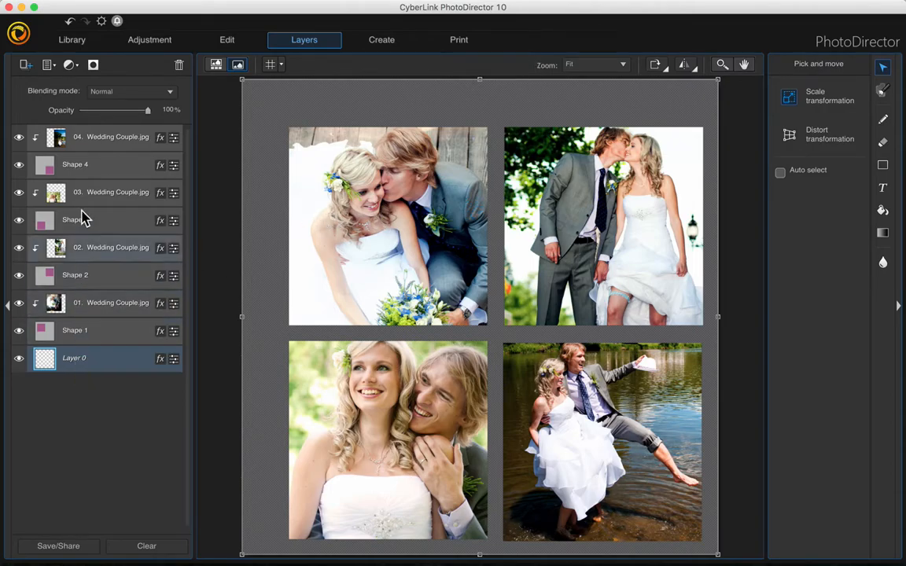
left_click(26, 66)
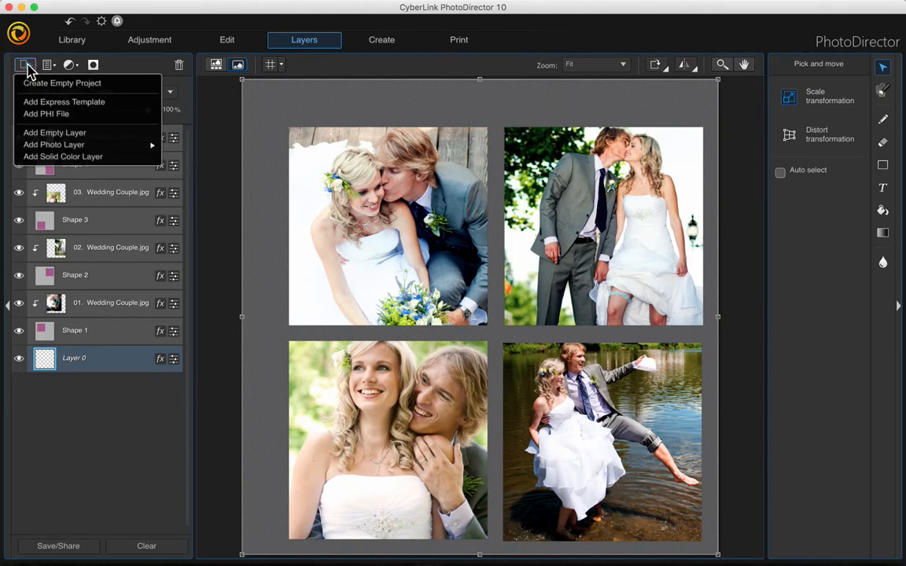
mouse_move(66, 148)
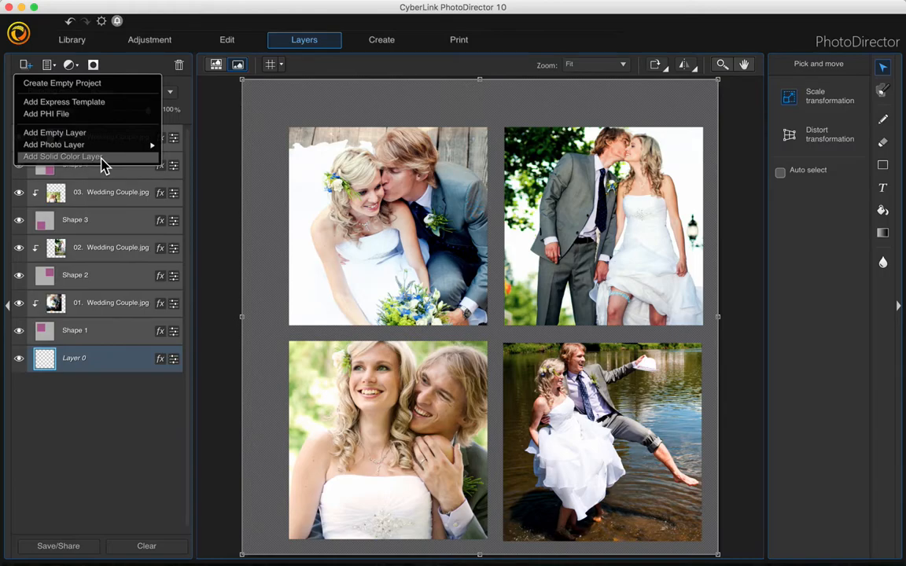
left_click(101, 157)
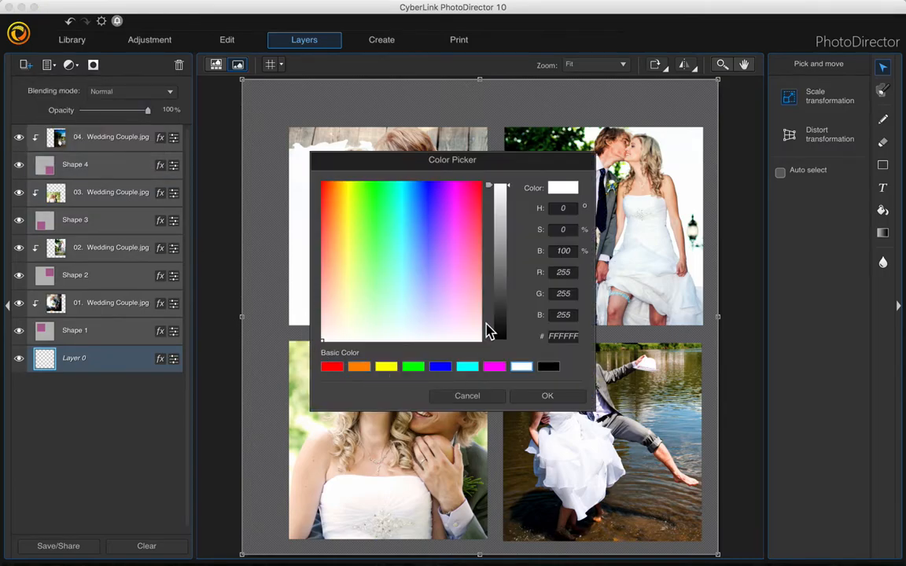
left_click_drag(489, 162, 206, 126)
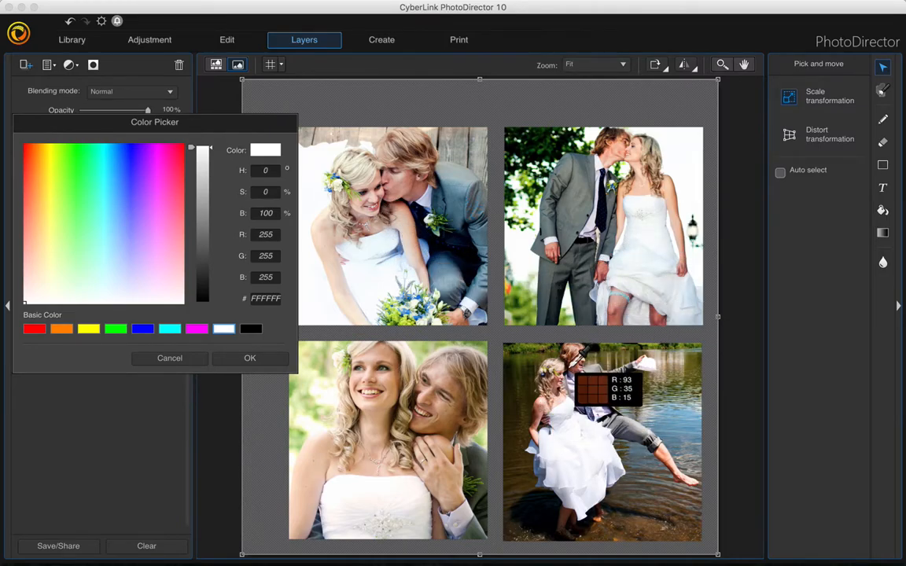
left_click(251, 330)
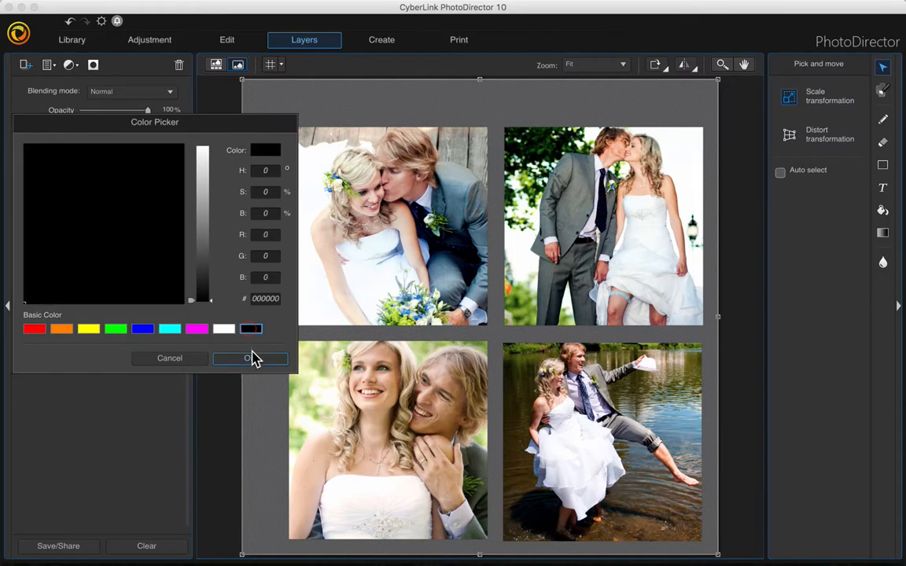
left_click(252, 359)
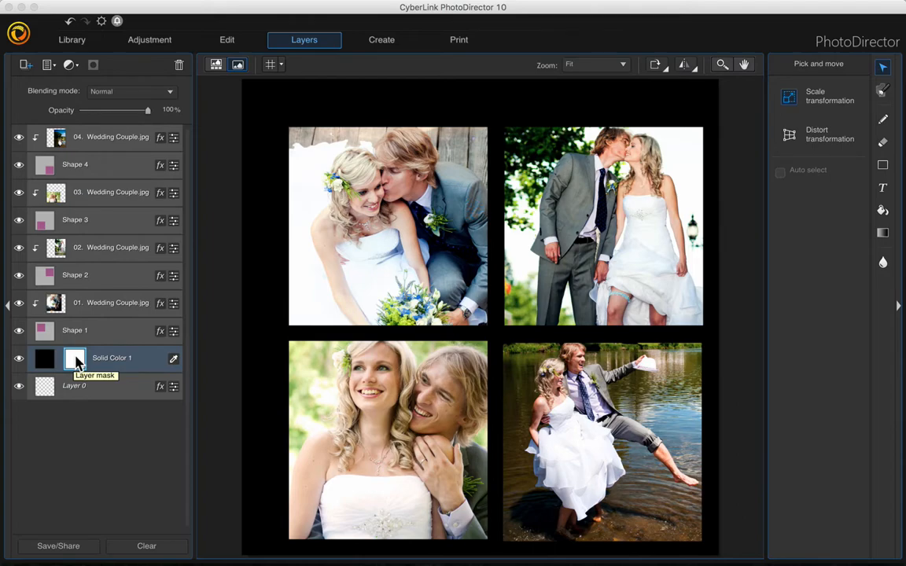
Change the color of the Solid Color 1 background layer to white.
left_click(174, 360)
left_click_drag(546, 167, 234, 109)
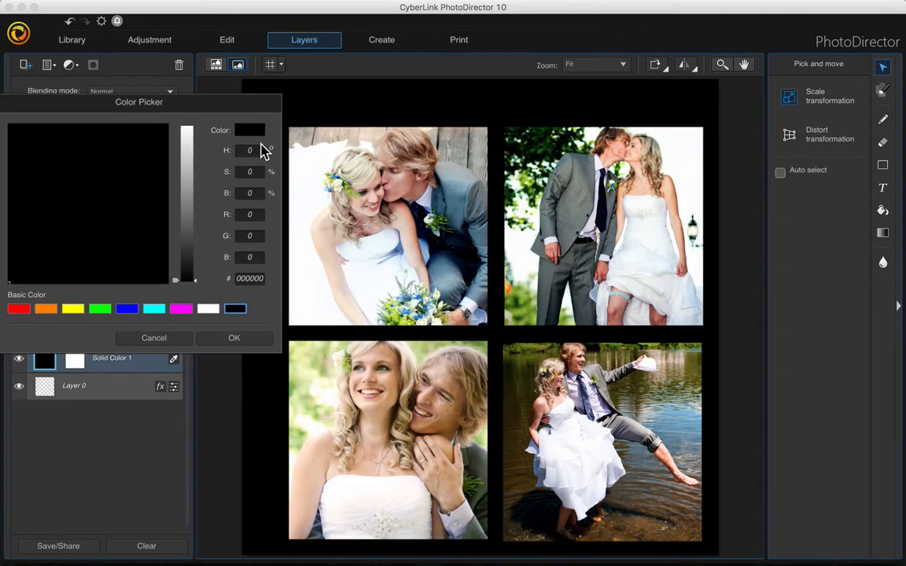
left_click(214, 310)
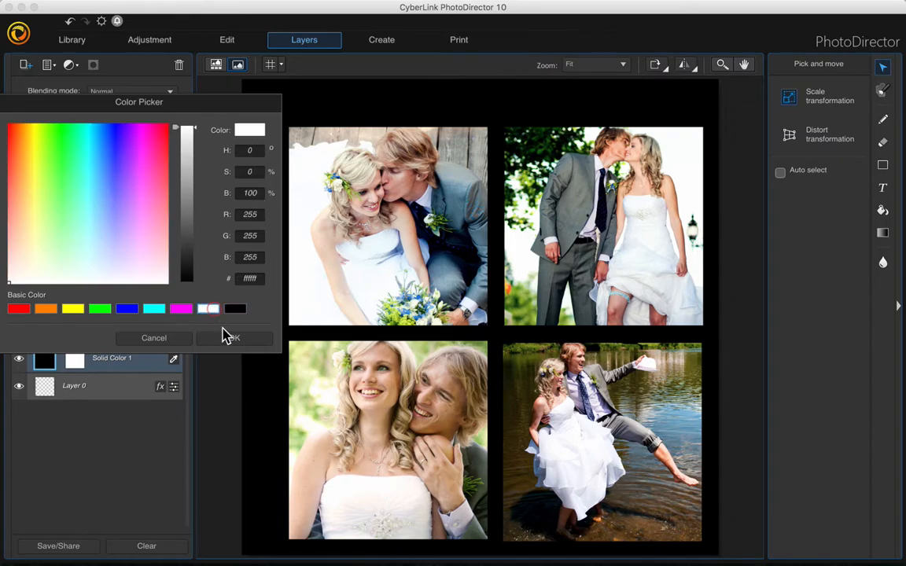
left_click(234, 340)
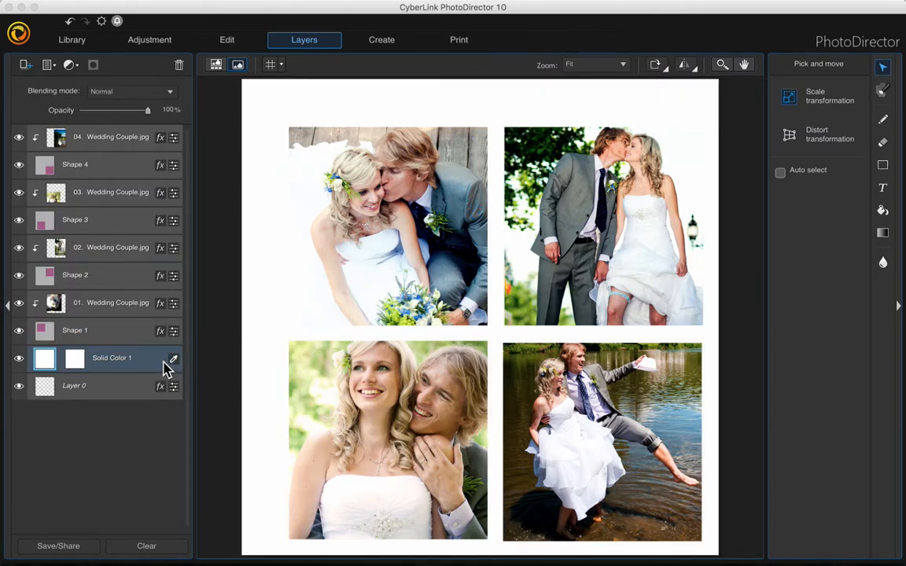
Recolor the Solid Color 1 layer dark green (#013300), sampled from the foliage in the 02 Wedding Couple photo.
left_click(173, 360)
left_click_drag(500, 160, 244, 119)
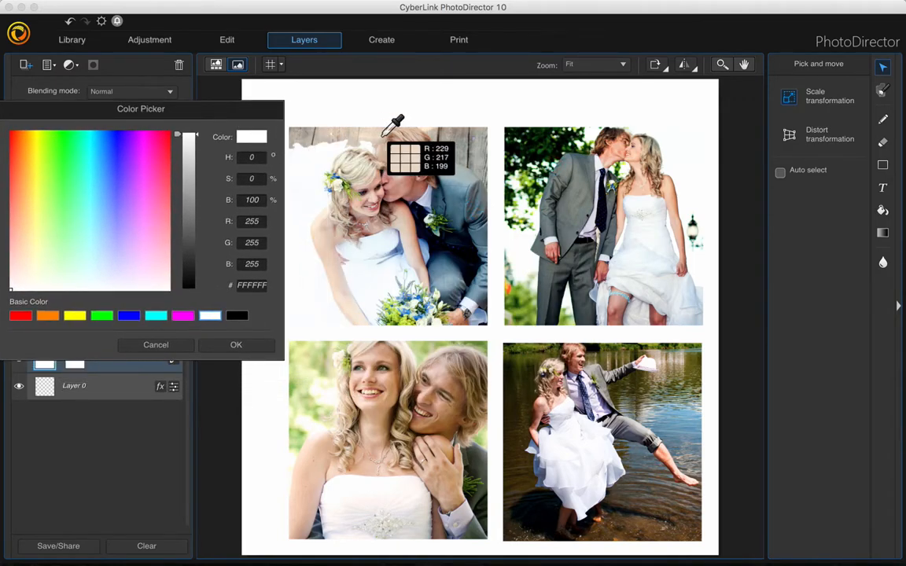
left_click(551, 145)
left_click(233, 346)
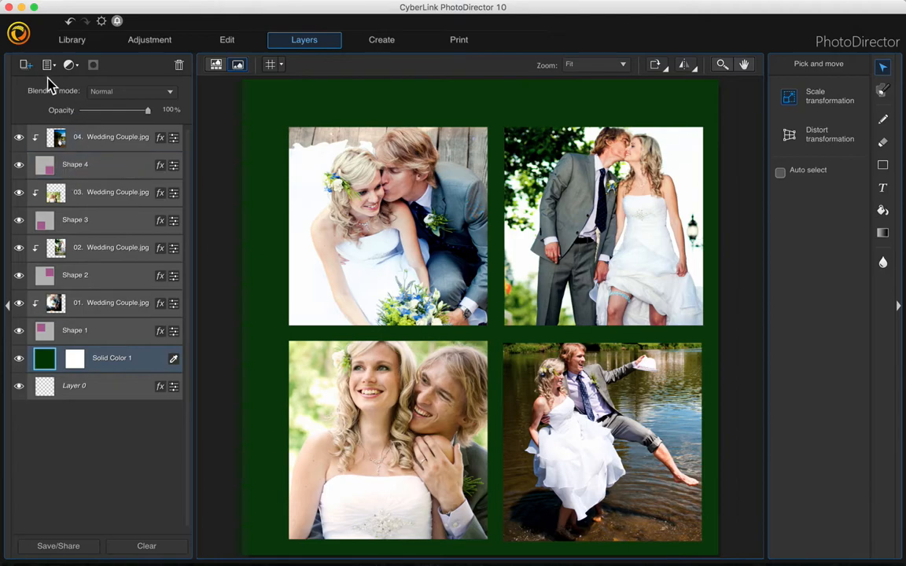
Add a second solid color layer in cyan directly above the green Solid Color 1 layer.
left_click(27, 67)
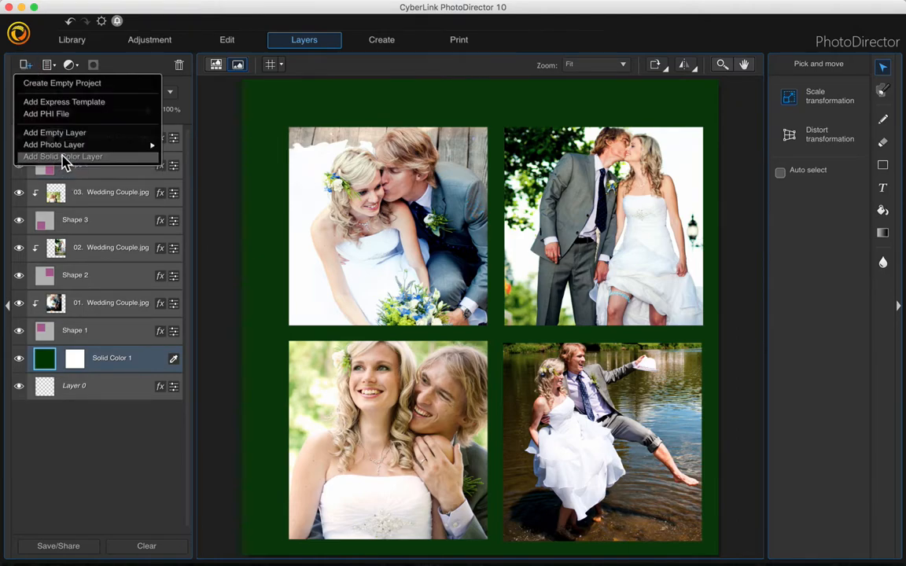
left_click(65, 157)
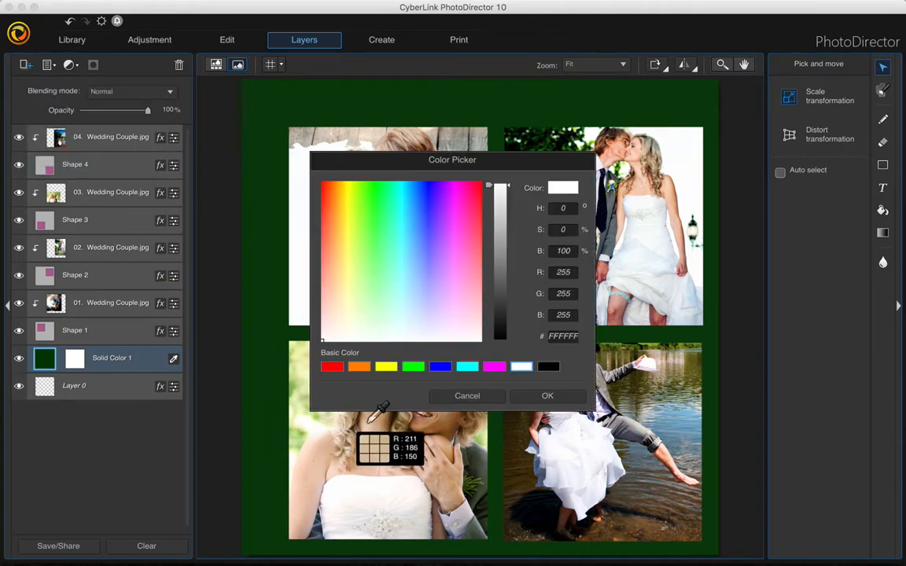
left_click(468, 367)
left_click(539, 397)
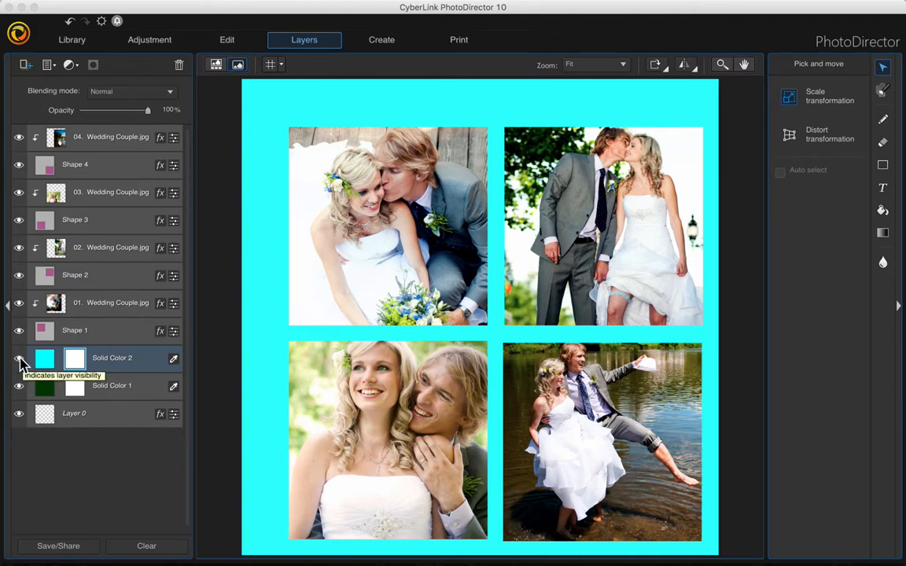
Compare the page backgrounds by hiding the Solid Color 2 and Solid Color 1 layers and showing them again.
left_click(19, 360)
left_click(17, 391)
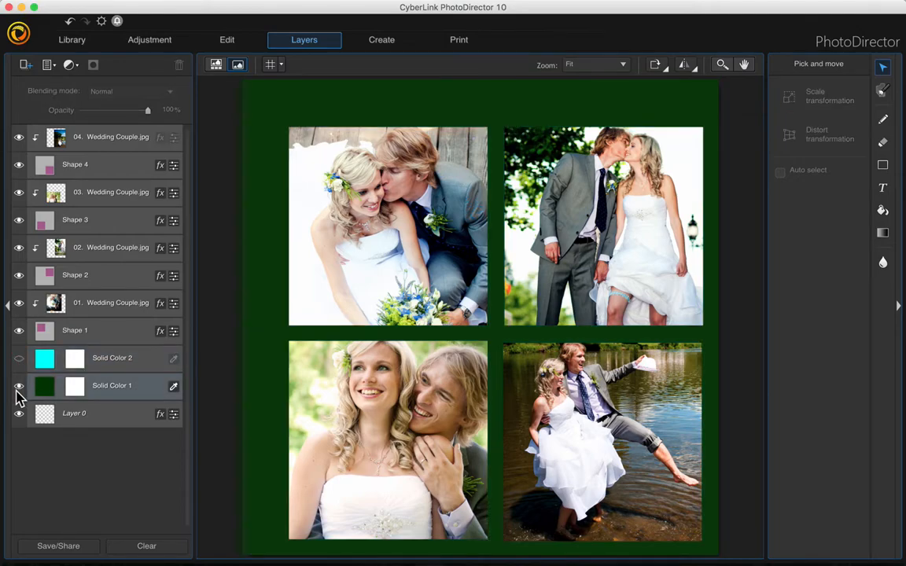
left_click(18, 389)
left_click(19, 386)
left_click(19, 358)
Change the color of the Solid Color 2 background layer to black.
left_click(125, 363)
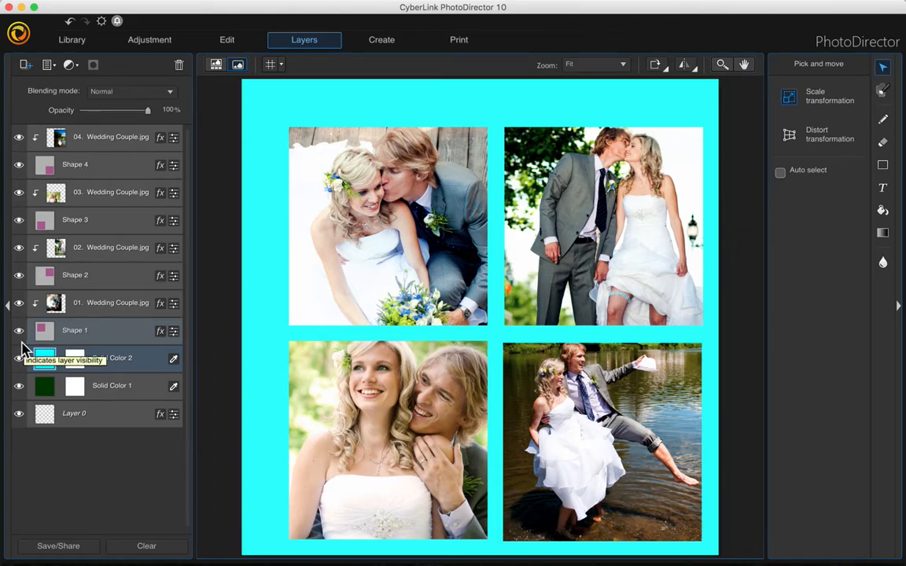
left_click(175, 361)
left_click(549, 367)
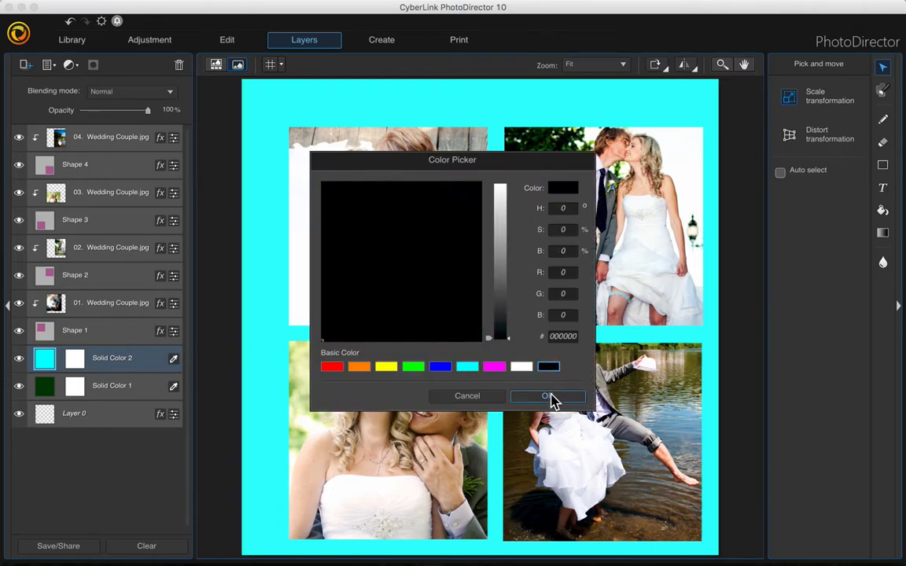
left_click(548, 396)
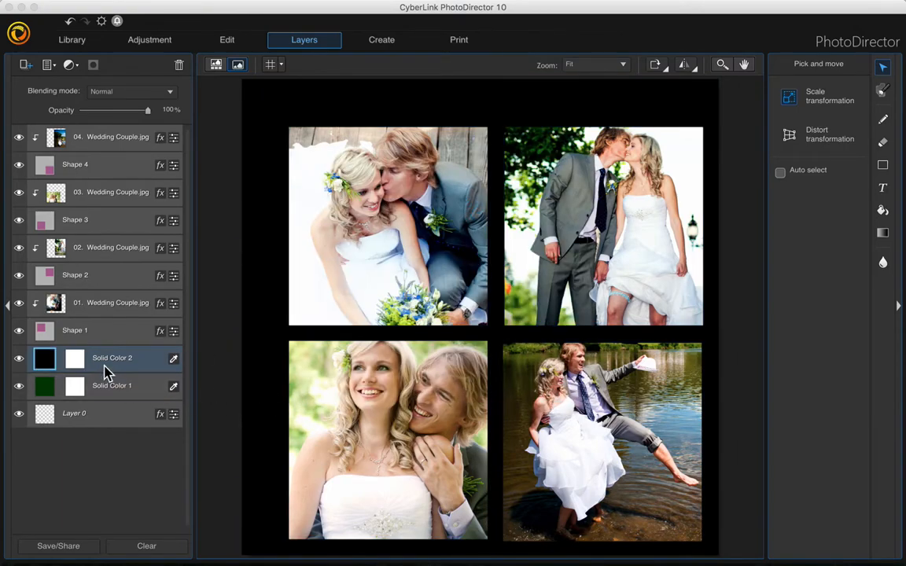
Paint black on the Solid Color 2 layer mask with a 116 px brush, along the upper part of the page.
left_click(75, 360)
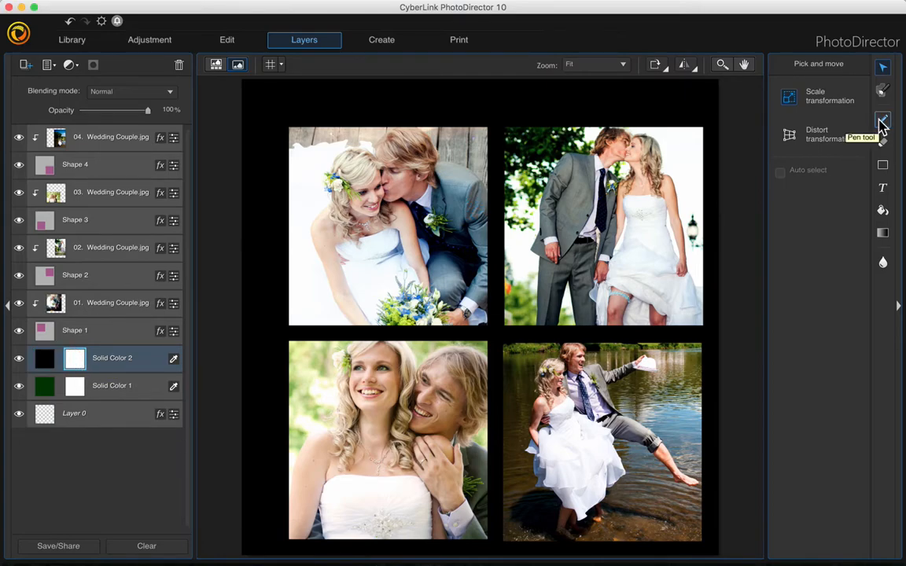
left_click(883, 121)
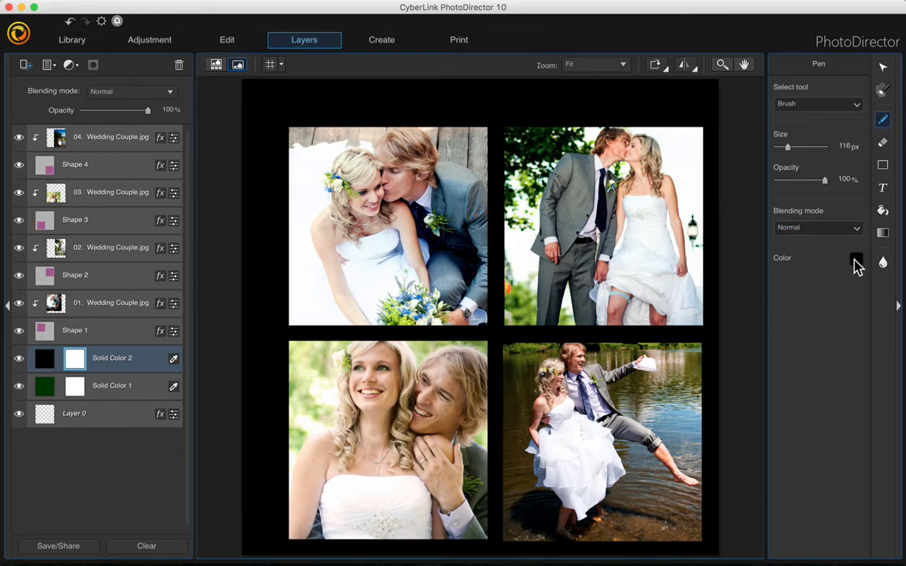
left_click(855, 262)
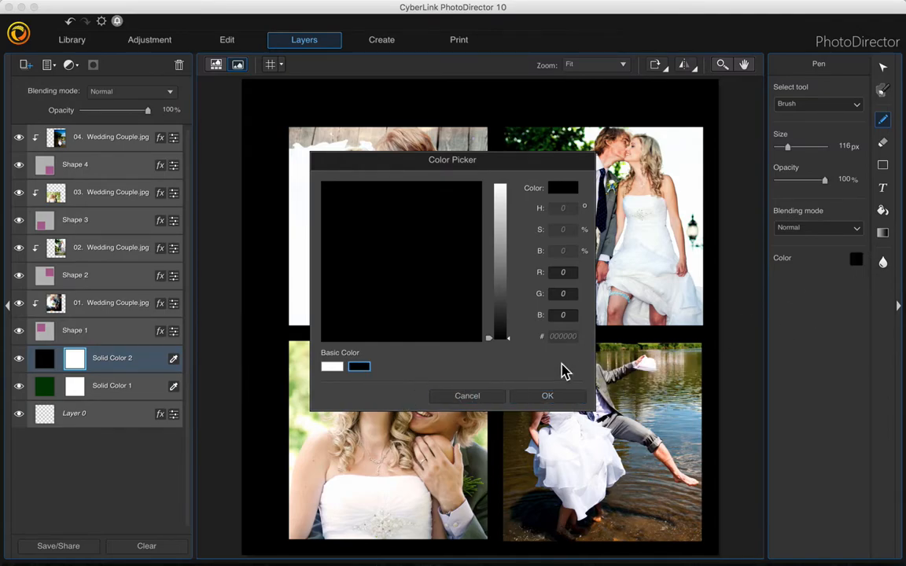
left_click(552, 398)
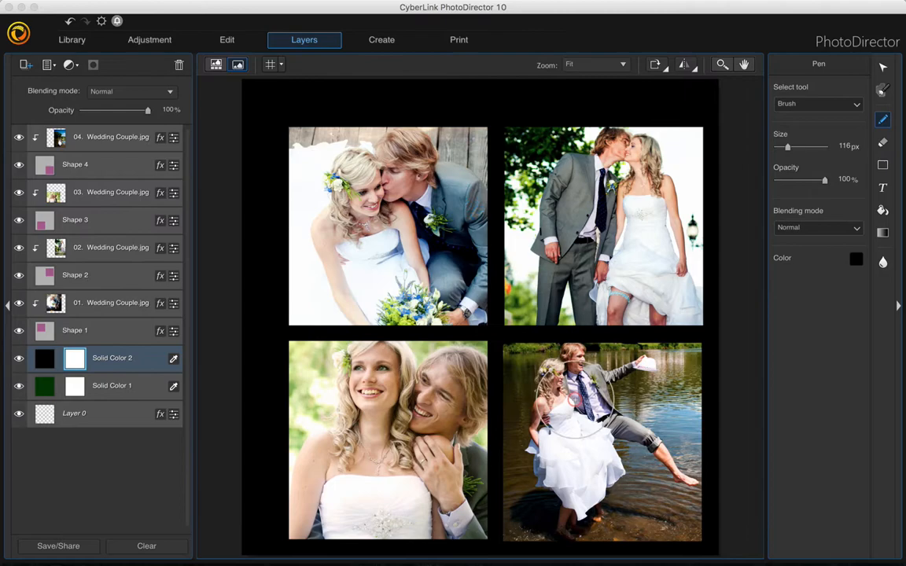
left_click(834, 110)
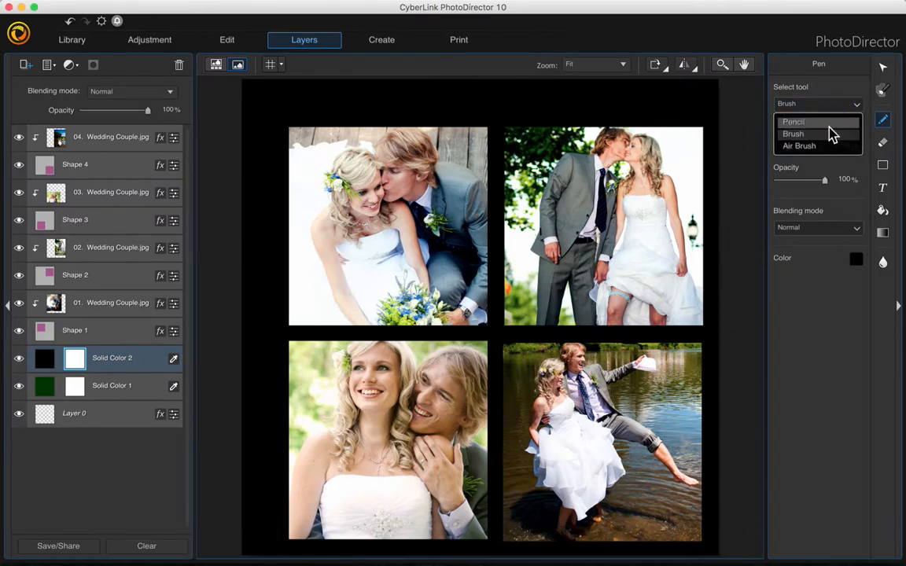
left_click(832, 135)
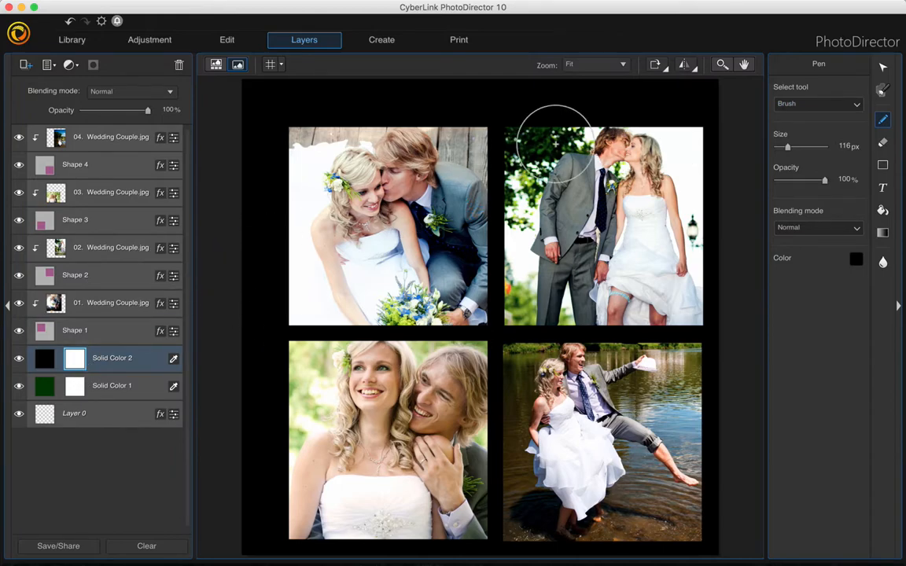
mouse_move(613, 102)
left_mouse_down()
mouse_move(368, 96)
mouse_move(321, 128)
left_mouse_up()
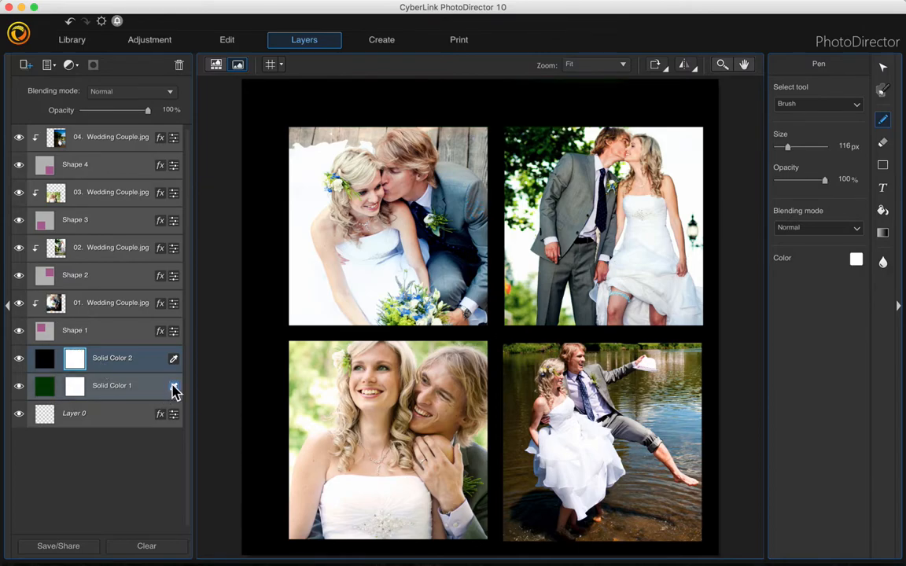
Change the color of the Solid Color 1 background layer to the basic magenta.
left_click(174, 388)
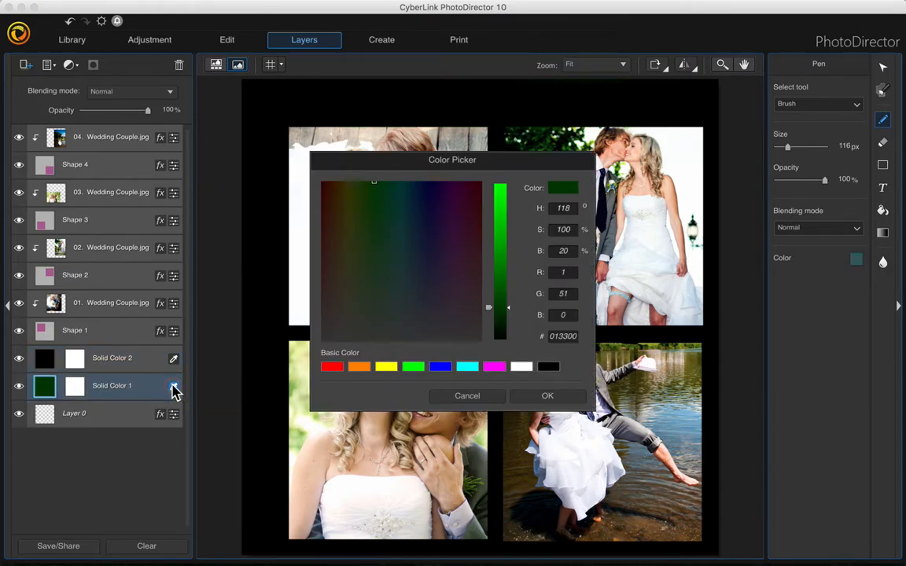
left_click(494, 366)
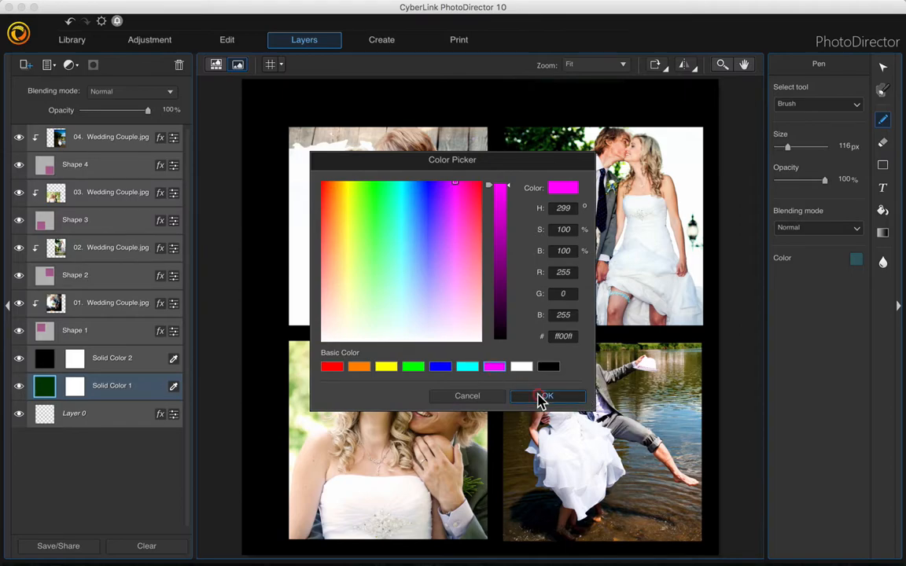
left_click(540, 395)
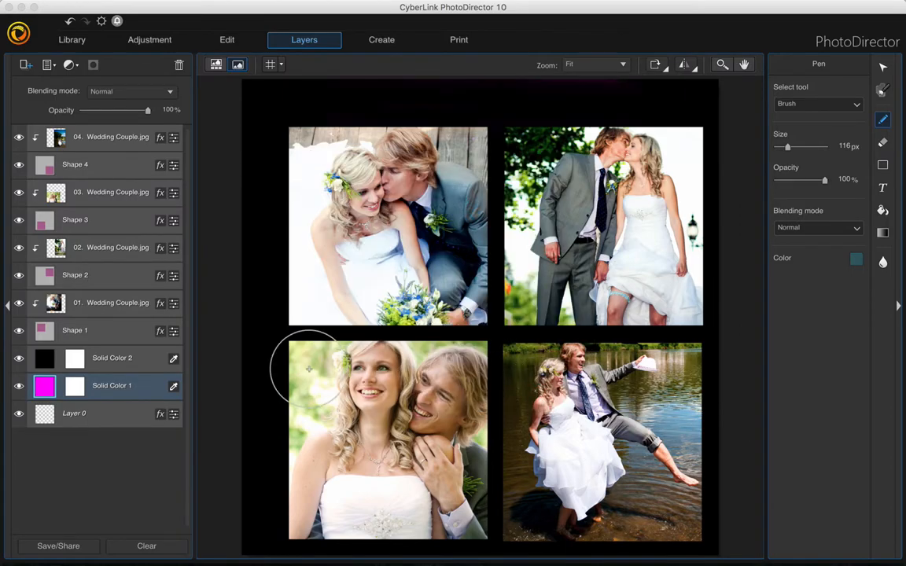
Paint a black stroke on the Solid Color 2 layer mask with a 117 px brush, along the page's upper margin above the photos.
left_click(76, 360)
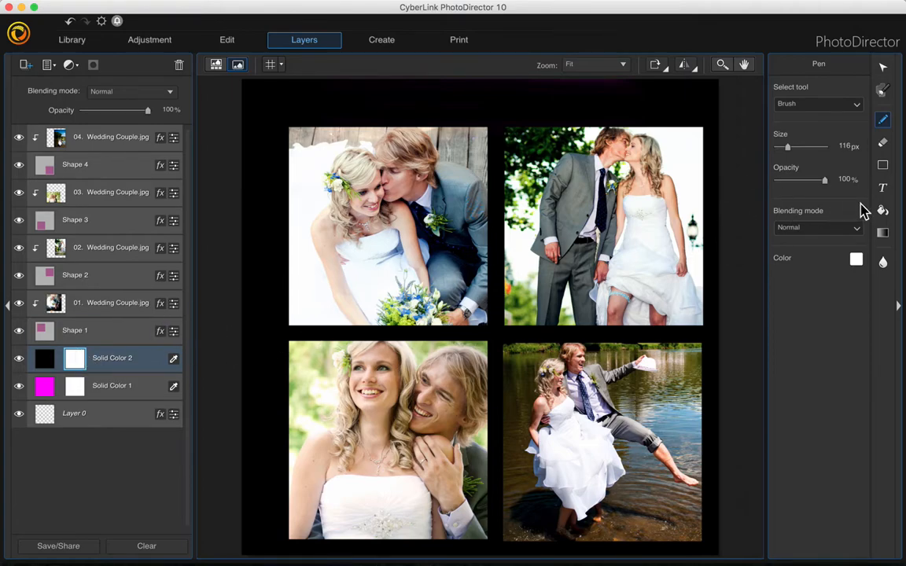
left_click(855, 260)
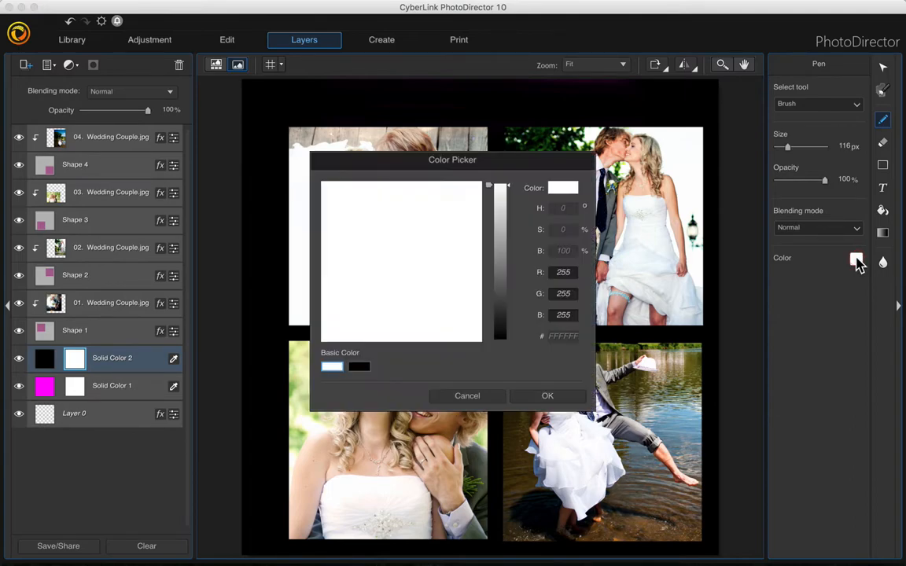
left_click(359, 367)
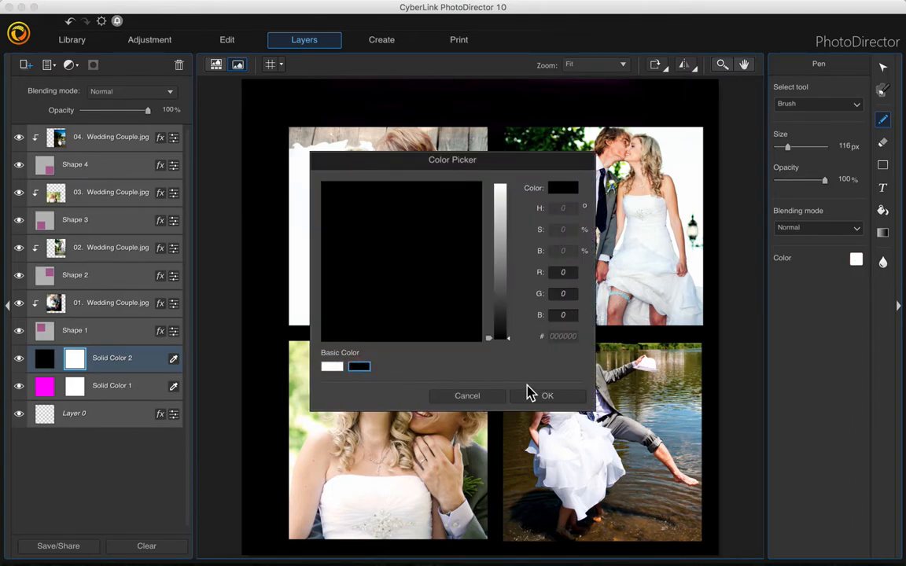
left_click(549, 397)
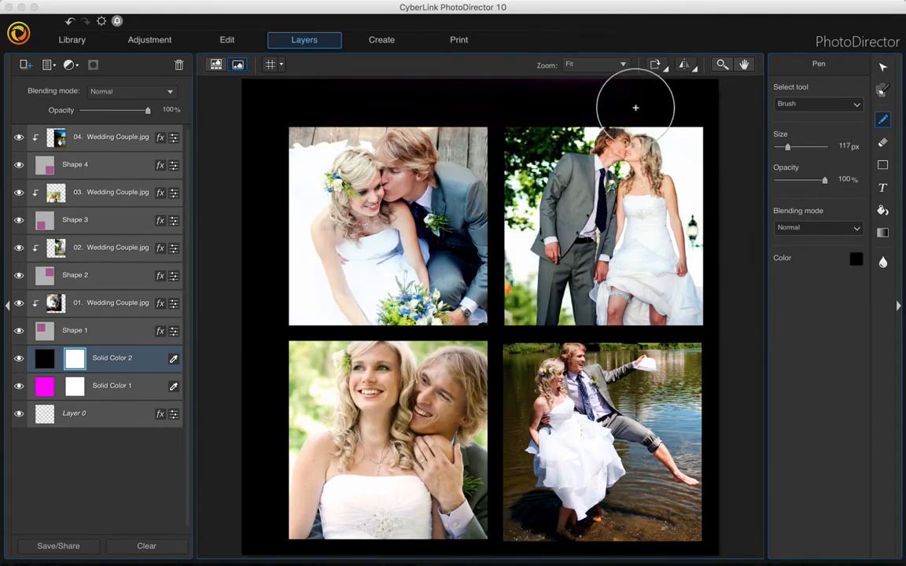
mouse_move(635, 107)
left_mouse_down()
mouse_move(539, 96)
mouse_move(387, 101)
left_mouse_up()
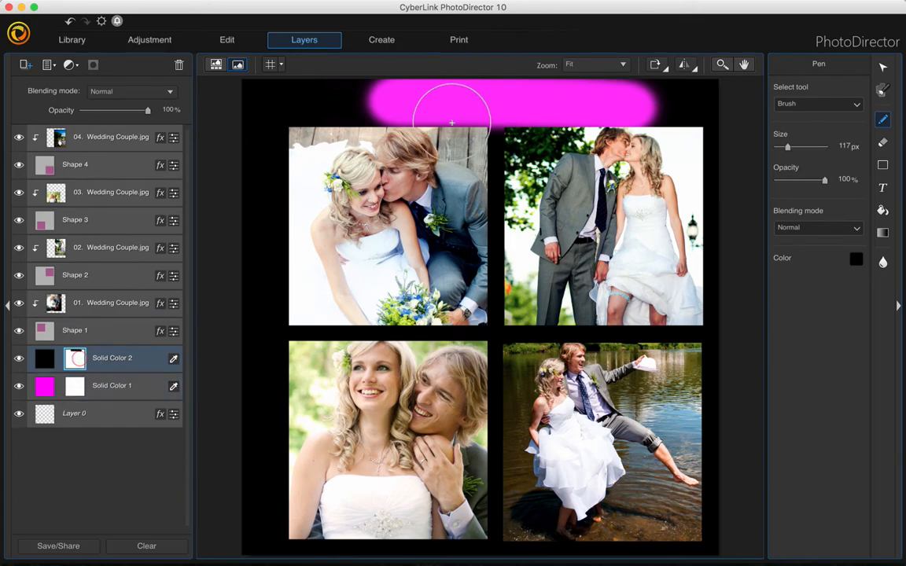
Switch the brush color to white and paint over the black stroke on the Solid Color 2 layer mask.
left_click(855, 263)
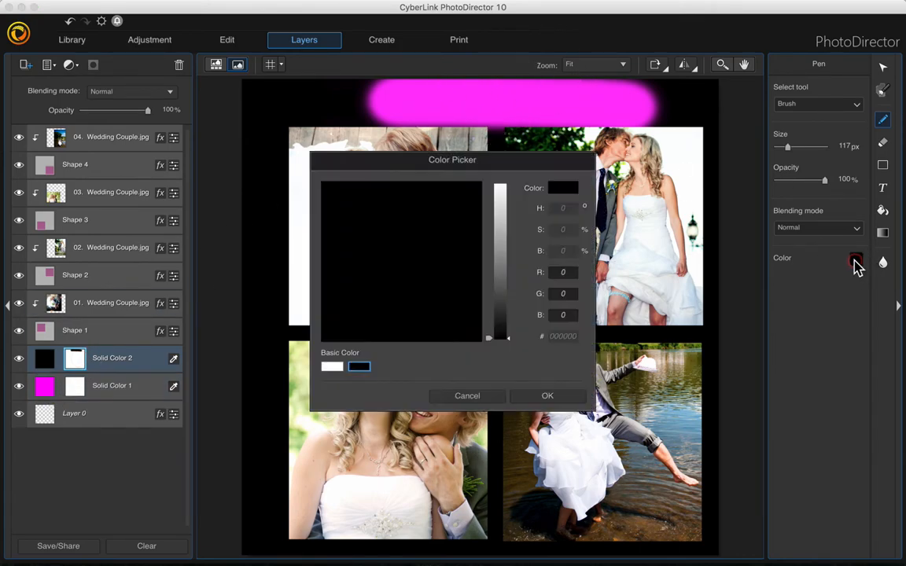
left_click(332, 367)
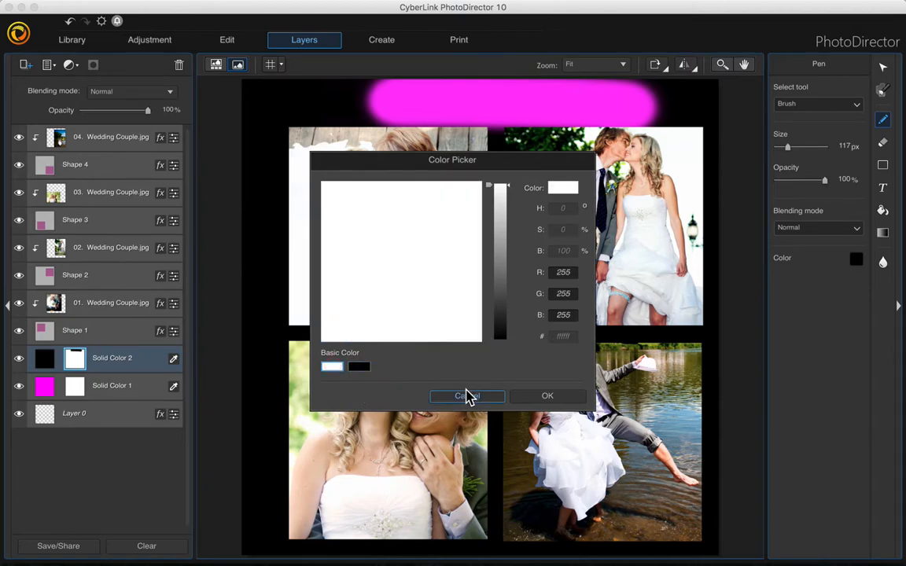
left_click(548, 396)
left_click_drag(669, 103, 571, 103)
mouse_move(463, 103)
left_mouse_down()
mouse_move(335, 103)
mouse_move(664, 95)
mouse_move(660, 103)
mouse_move(556, 93)
mouse_move(460, 115)
mouse_move(492, 111)
left_mouse_up()
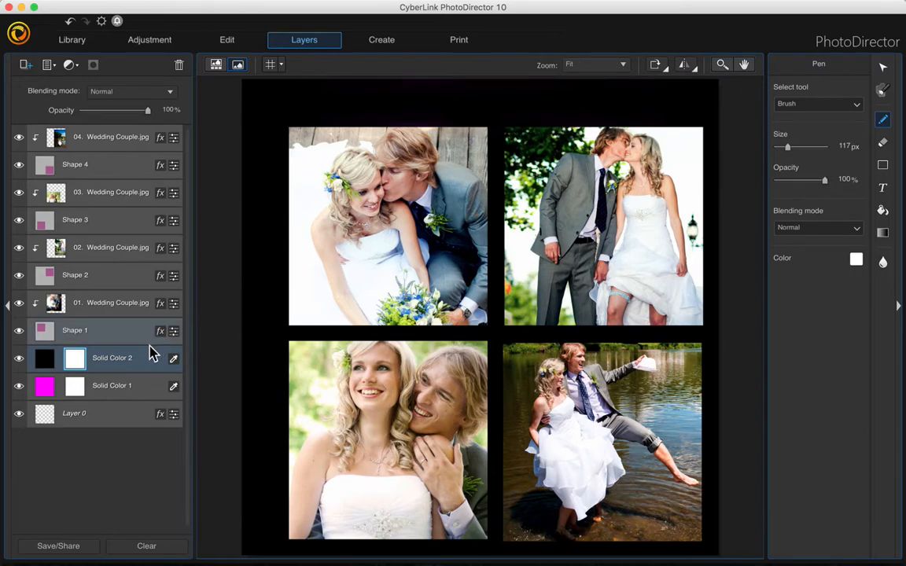
Delete the layer mask of Solid Color 2 and create a new Reveal All mask on that layer.
right_click(76, 367)
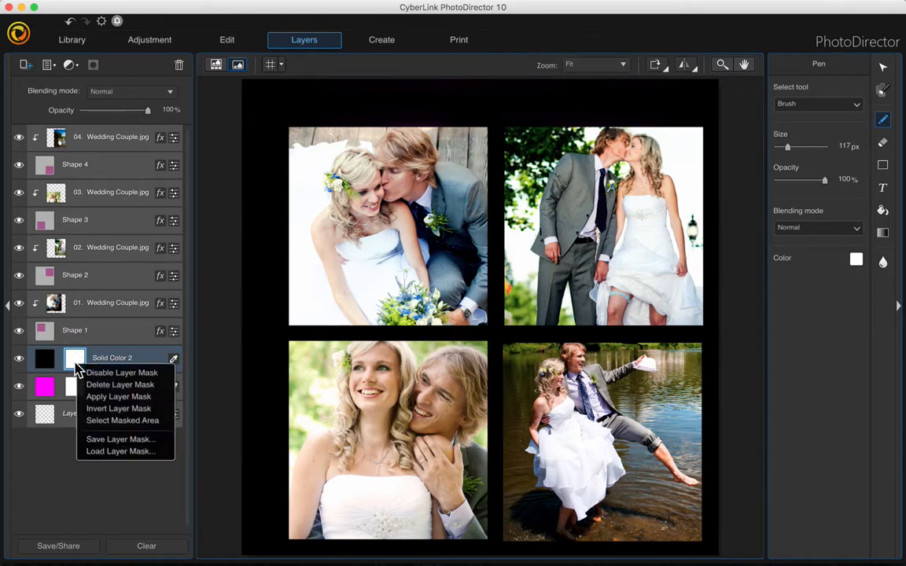
left_click(119, 384)
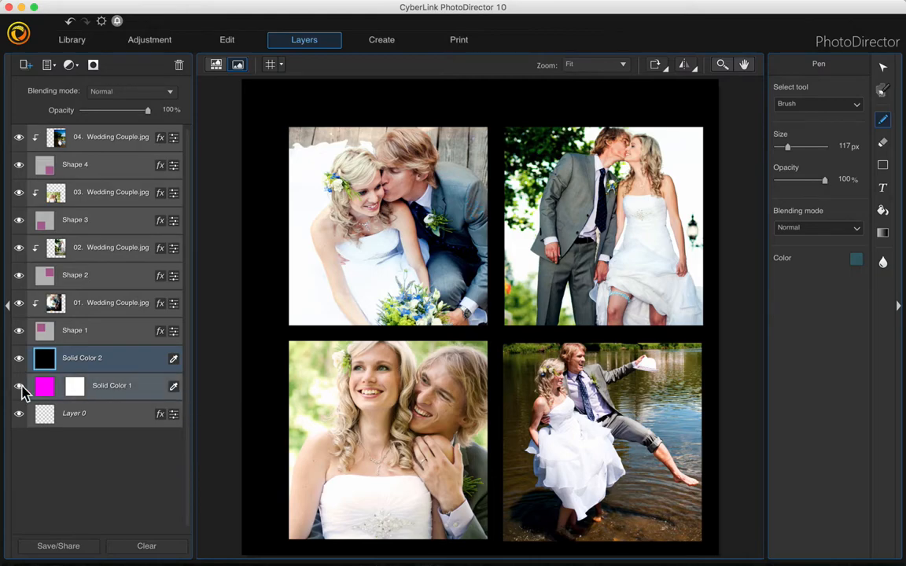
right_click(98, 367)
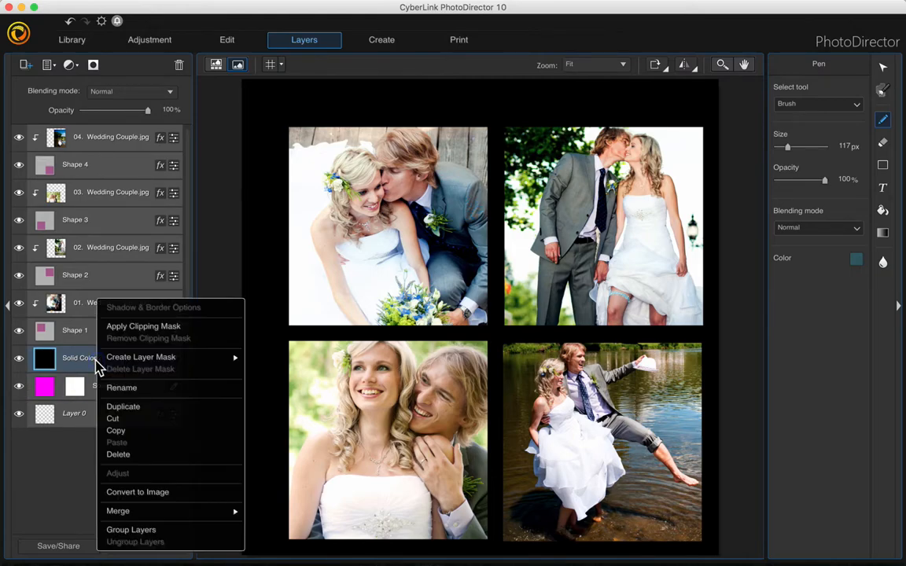
mouse_move(176, 358)
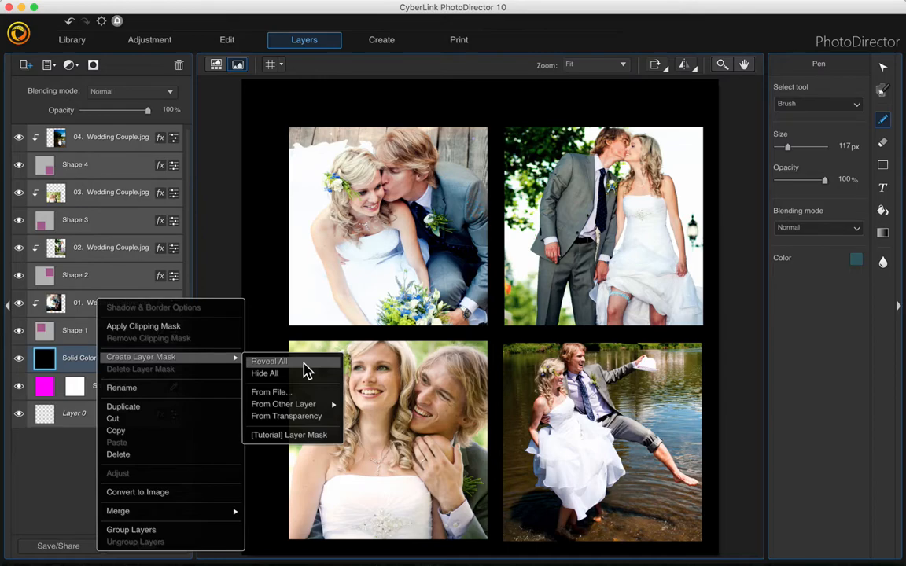
left_click(268, 362)
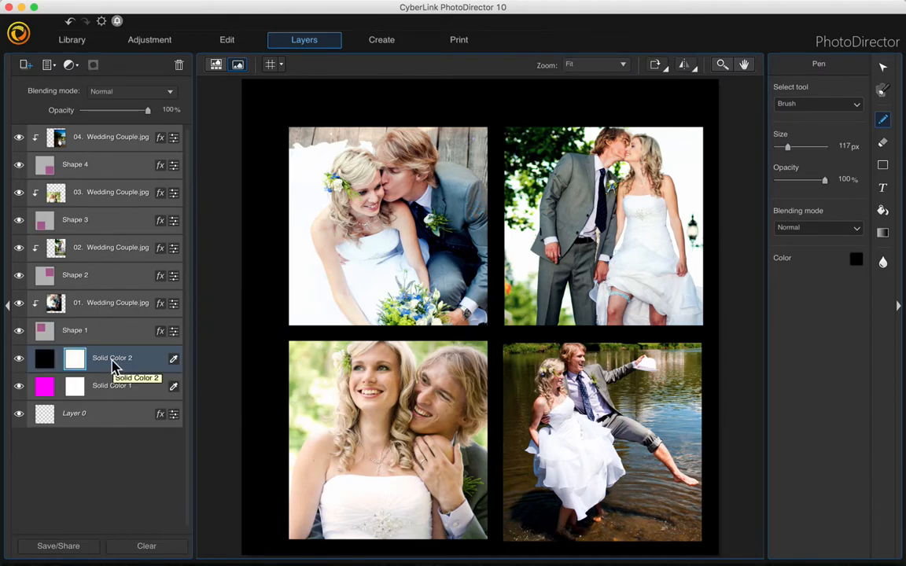
Hide the Solid Color 2 and Solid Color 1 background layers.
left_click(18, 358)
left_click(19, 386)
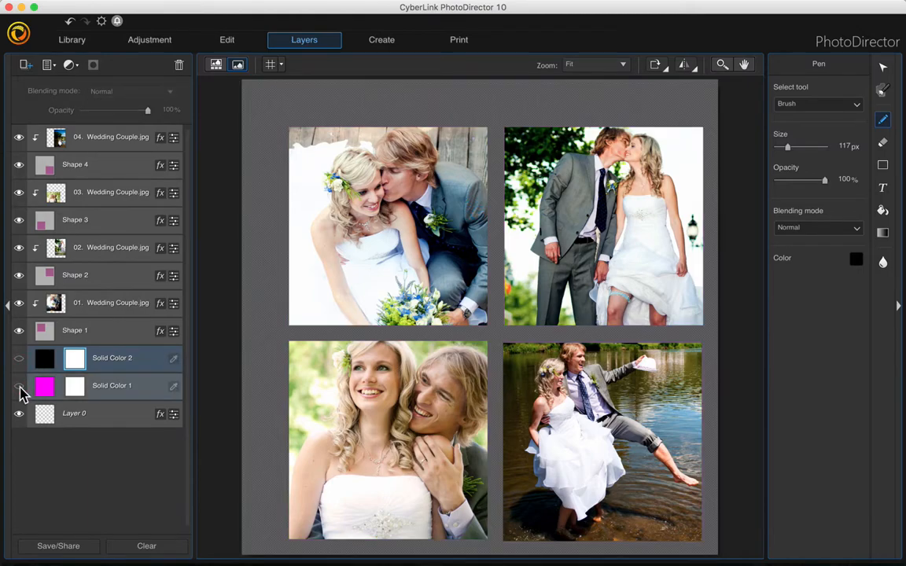
left_click(101, 336)
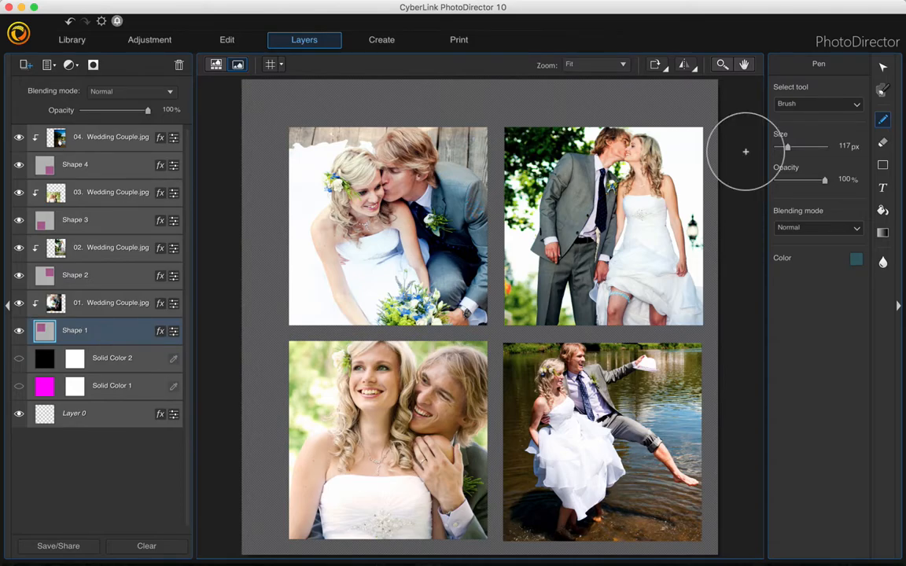
With the 04. Wedding Couple.jpg layer selected, set the Text tool's font to Cosmoball.
left_click(114, 142)
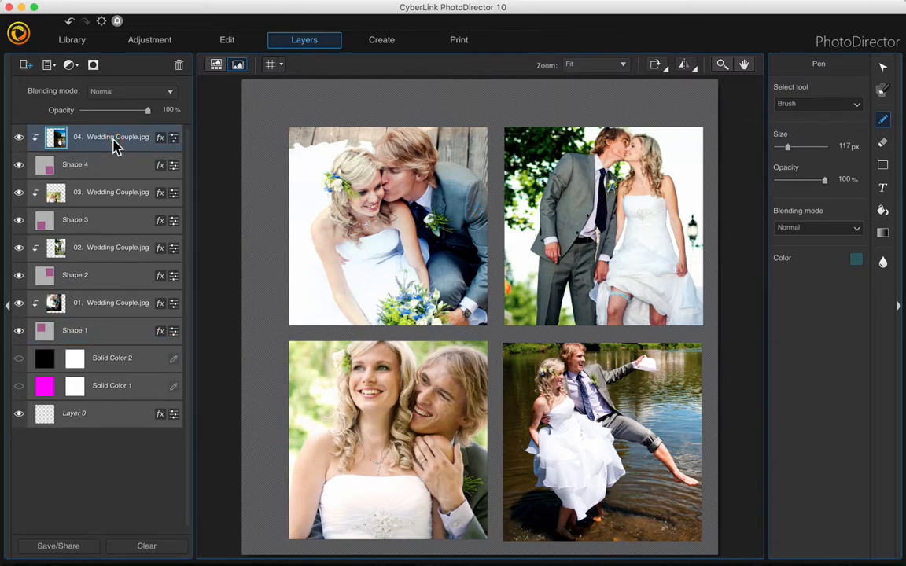
left_click(883, 189)
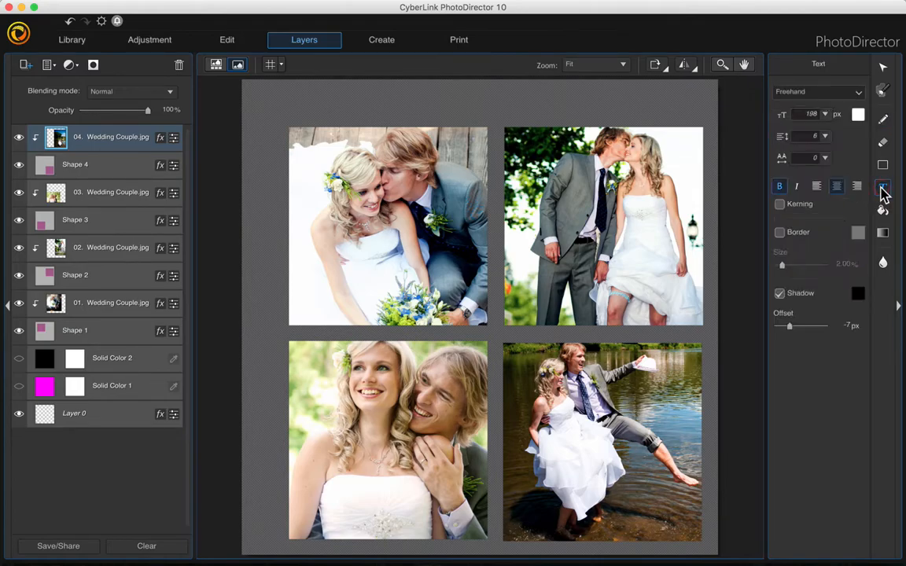
left_click(859, 93)
scroll(833, 226, "up", 2)
scroll(834, 233, "up", 8)
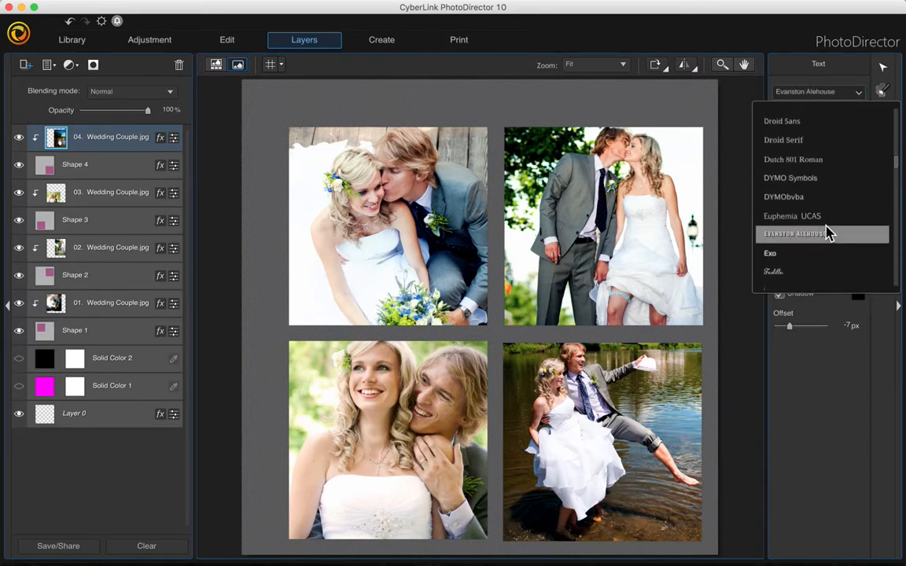
scroll(830, 232, "up", 10)
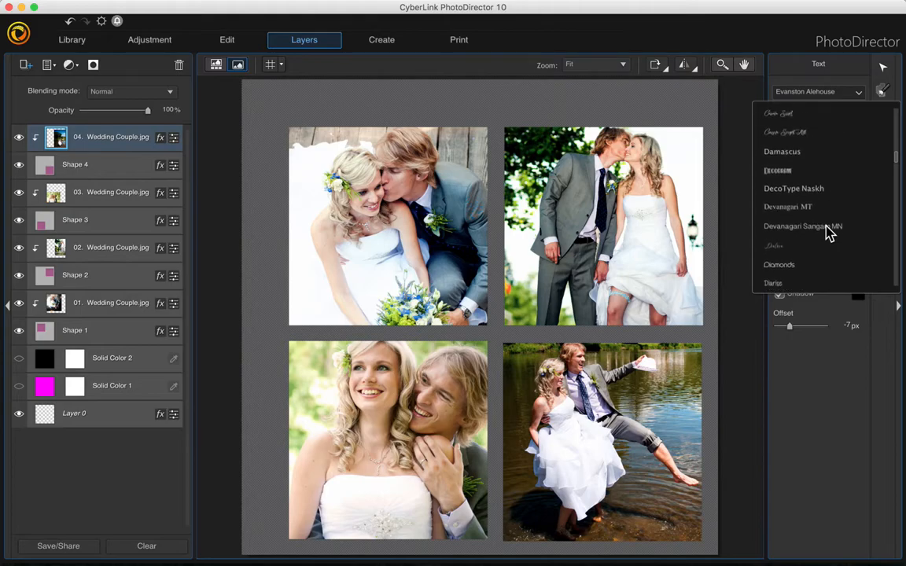
scroll(830, 233, "up", 10)
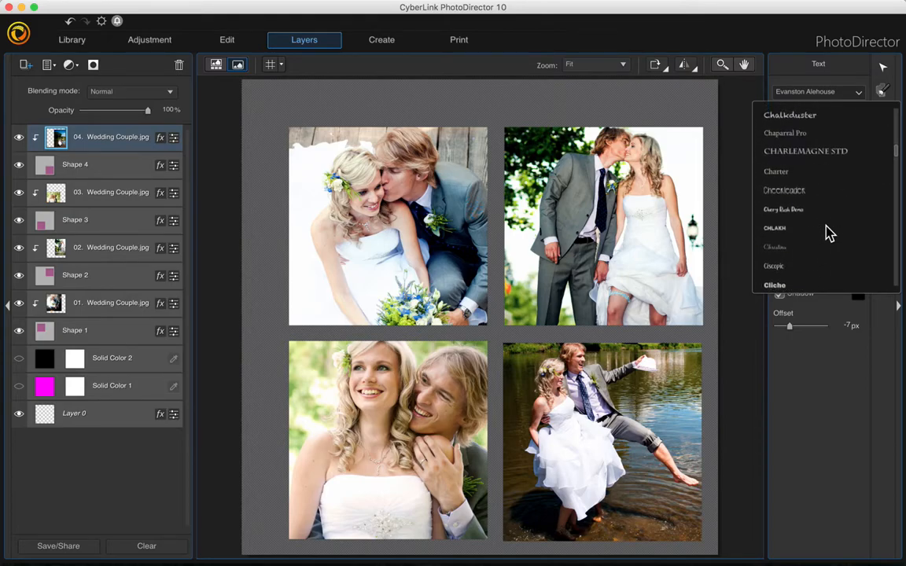
scroll(830, 233, "up", 2)
scroll(830, 233, "down", 5)
scroll(830, 233, "down", 8)
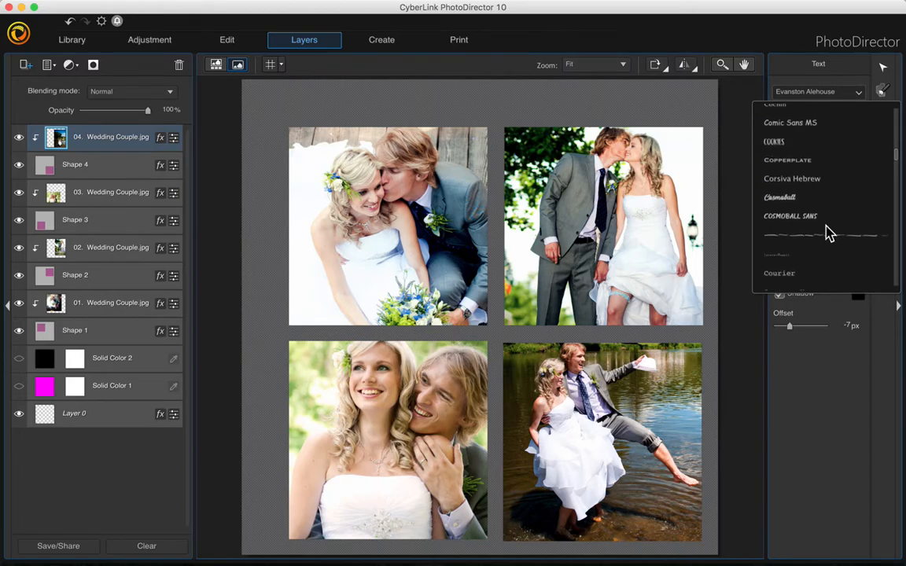
left_click(804, 198)
Add the text "Just Married!" at a size of 300 px in the upper margin above the photos.
left_click(825, 115)
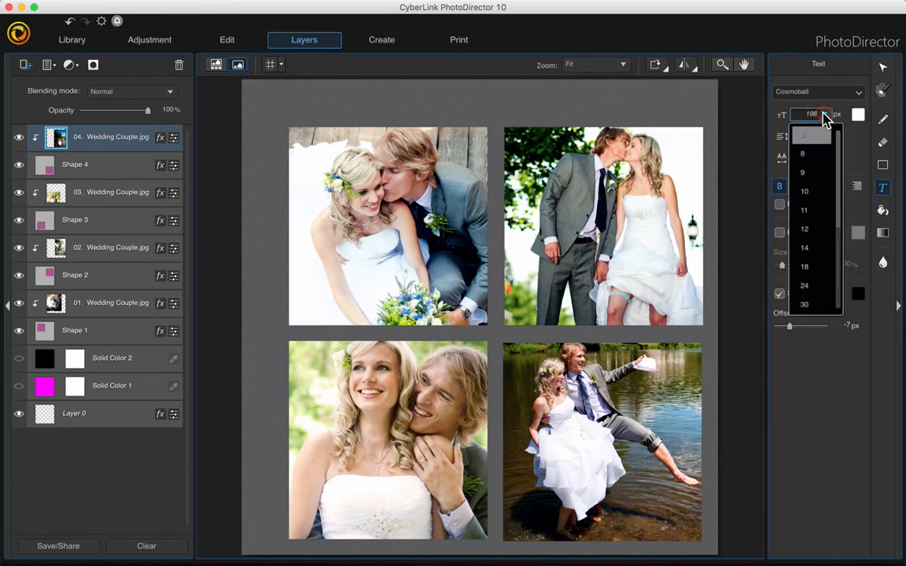
left_click(812, 115)
left_click(804, 115)
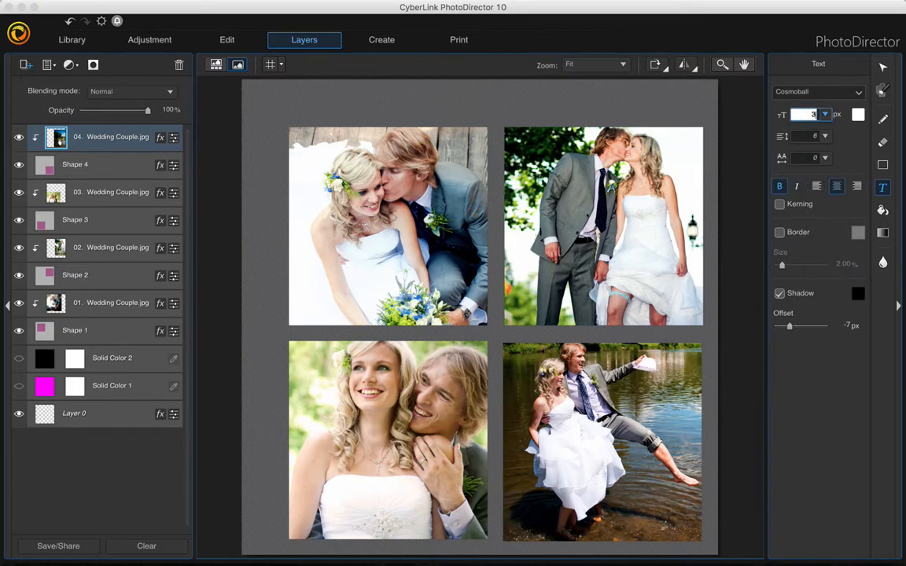
left_click(324, 100)
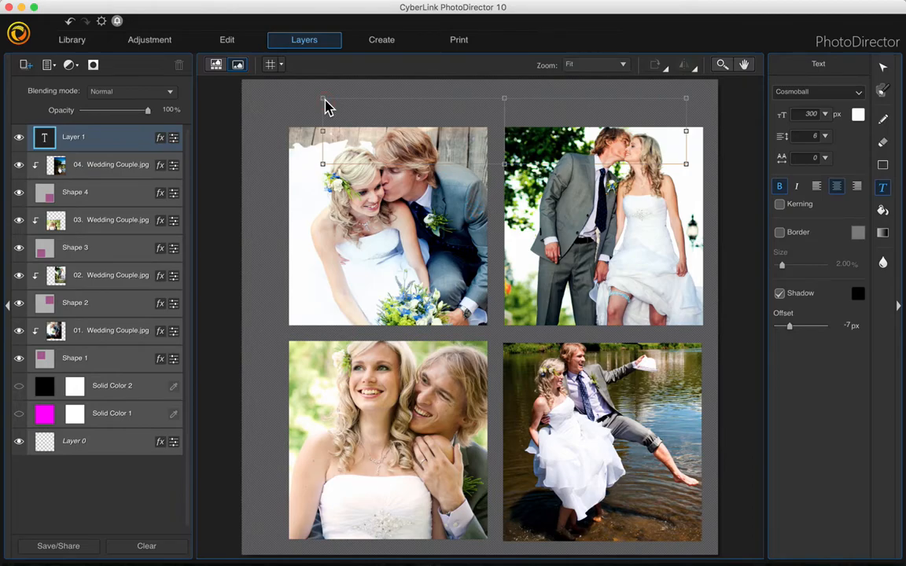
left_click(323, 105)
type("Just Married!")
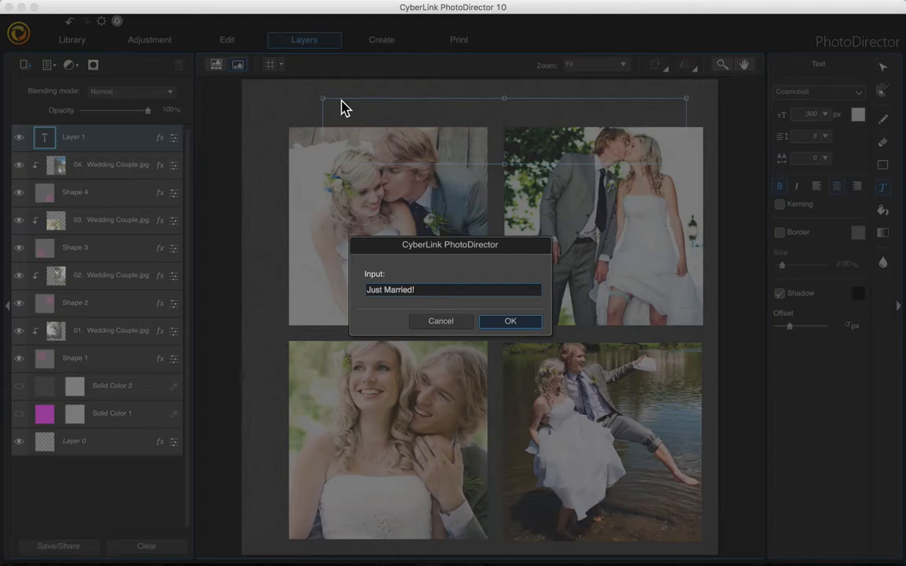
left_click(510, 322)
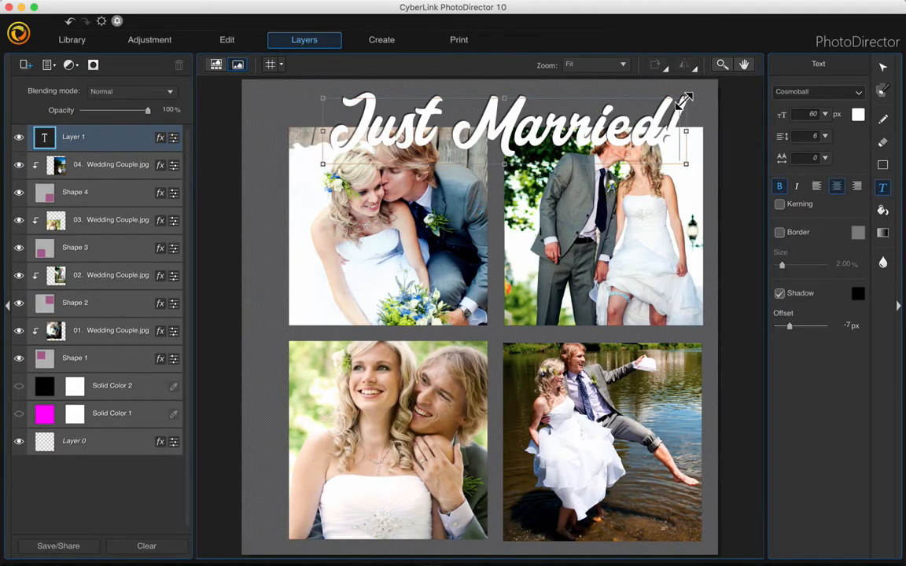
Widen the "Just Married!" text box toward the page edge and reduce its font size to 200 px.
left_click_drag(664, 114, 729, 124)
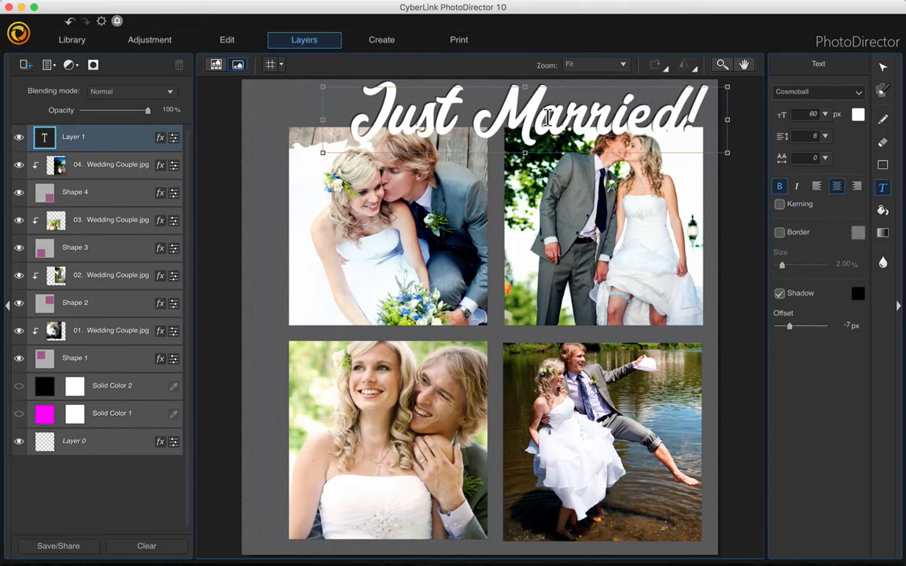
left_click_drag(322, 102, 686, 139)
left_click(826, 115)
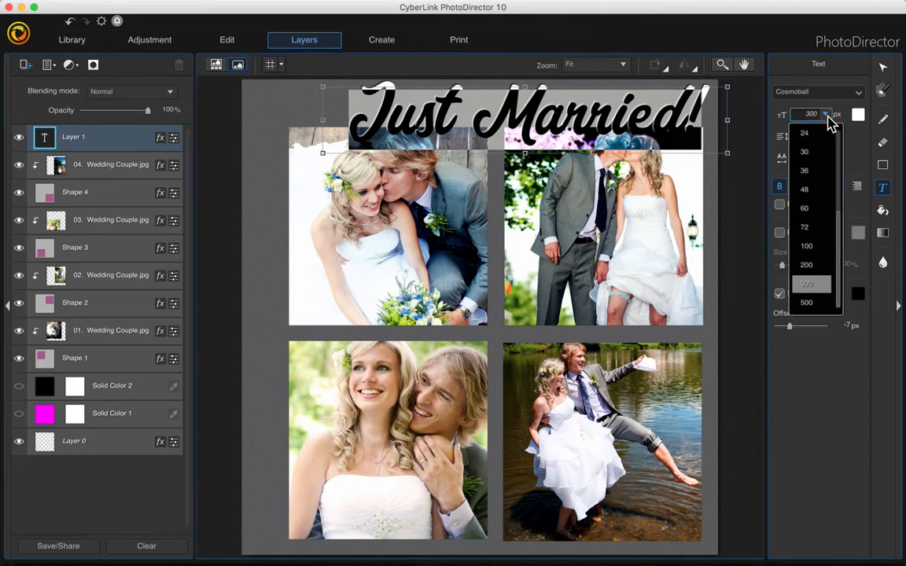
left_click(808, 268)
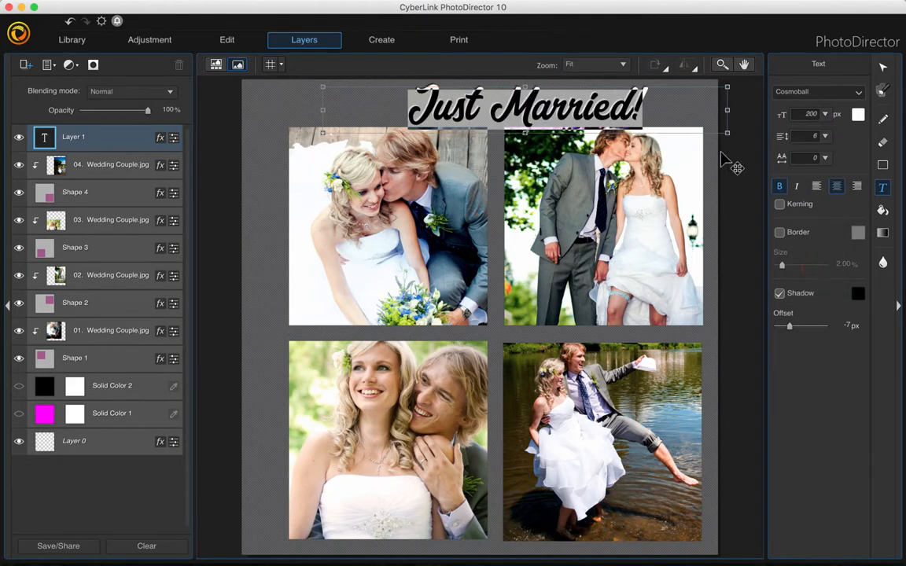
left_click(711, 159)
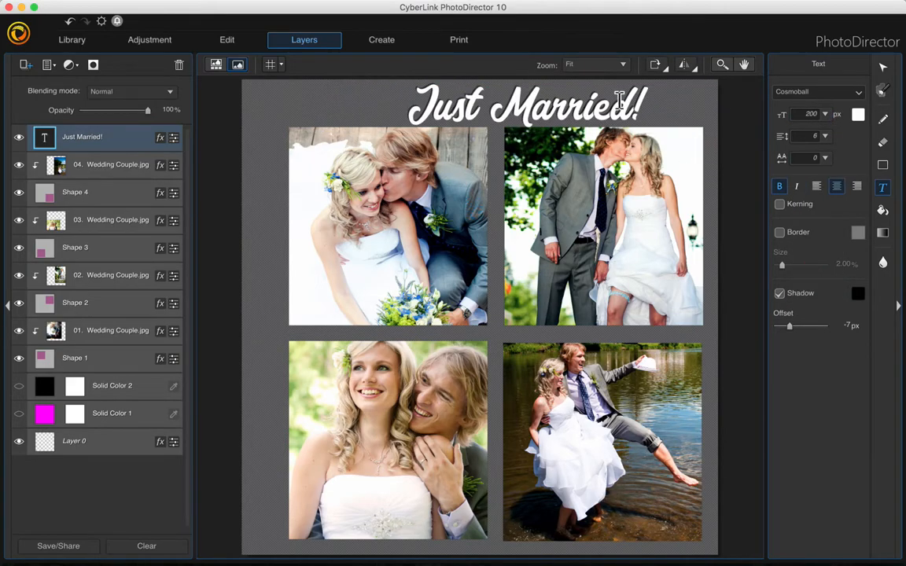
Move the "Just Married!" title so it is roughly centered above the photos and scale it slightly narrower.
left_click(883, 68)
left_click_drag(553, 116, 507, 117)
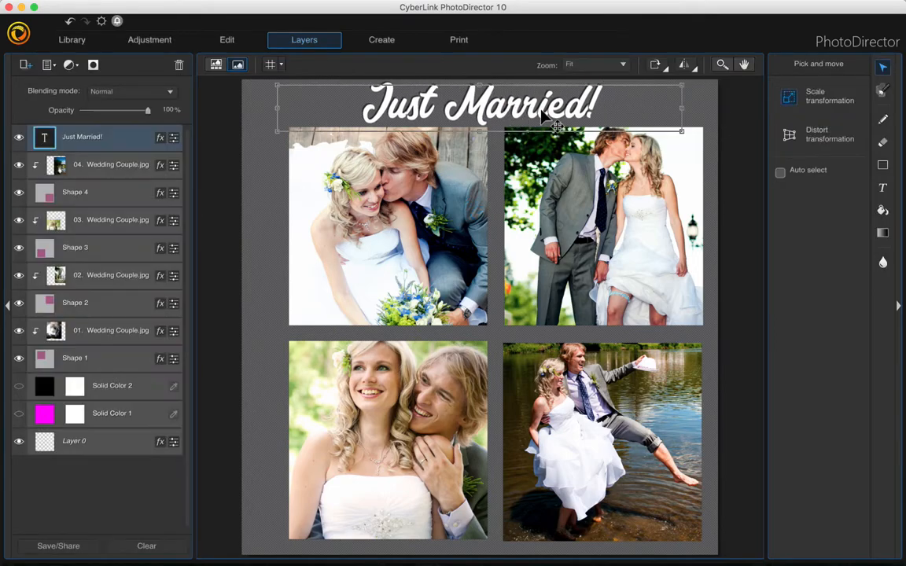
left_click_drag(681, 102, 627, 97)
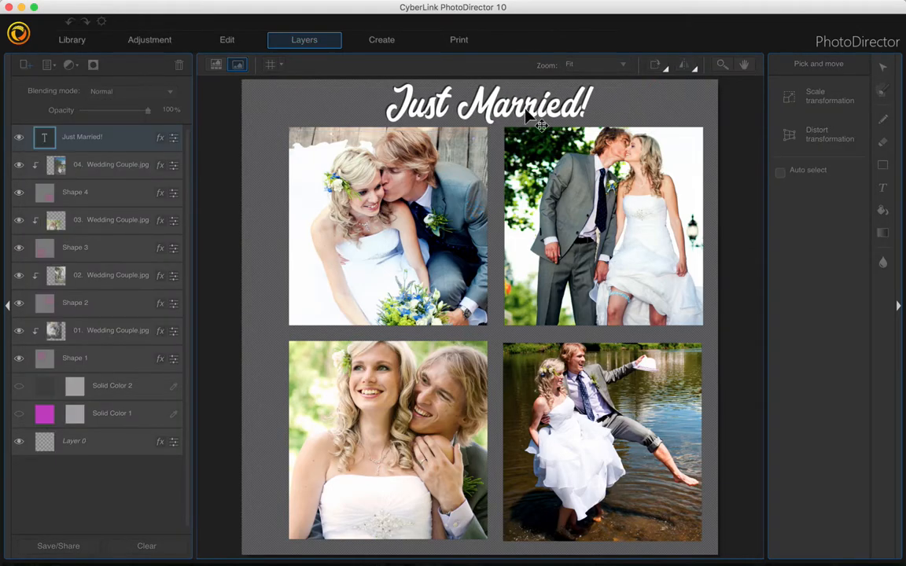
Make the Solid Color 2 and Solid Color 1 layers visible and select the layer mask of Solid Color 2.
left_click(19, 386)
left_click(19, 414)
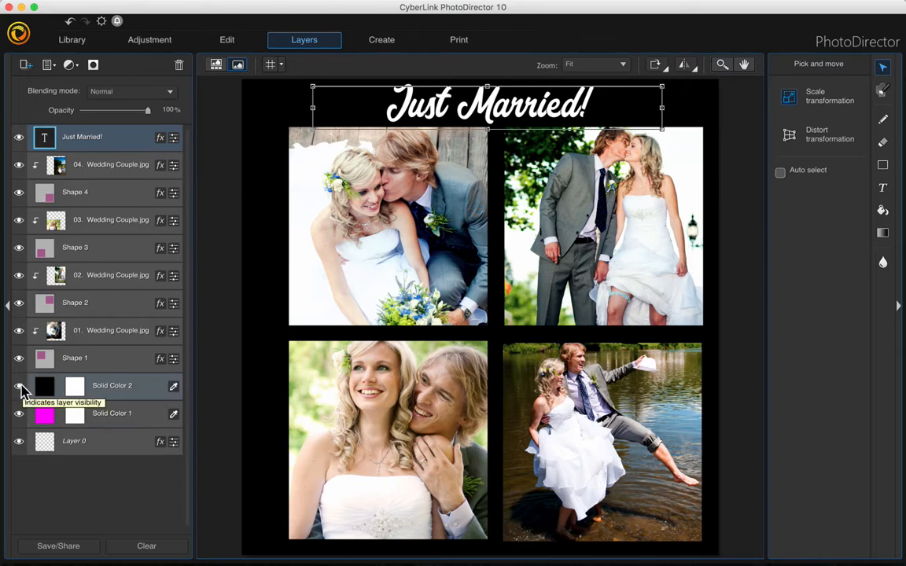
left_click(77, 387)
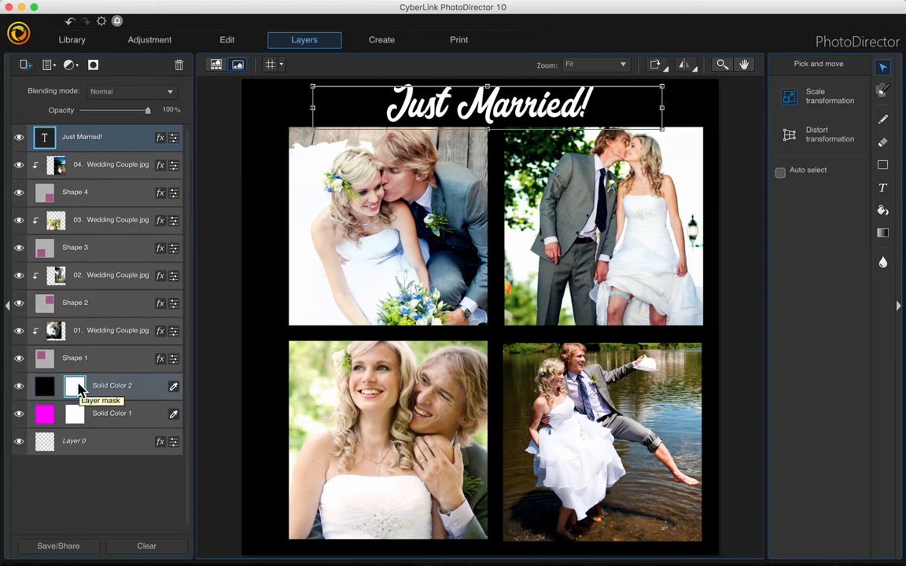
left_click(46, 414)
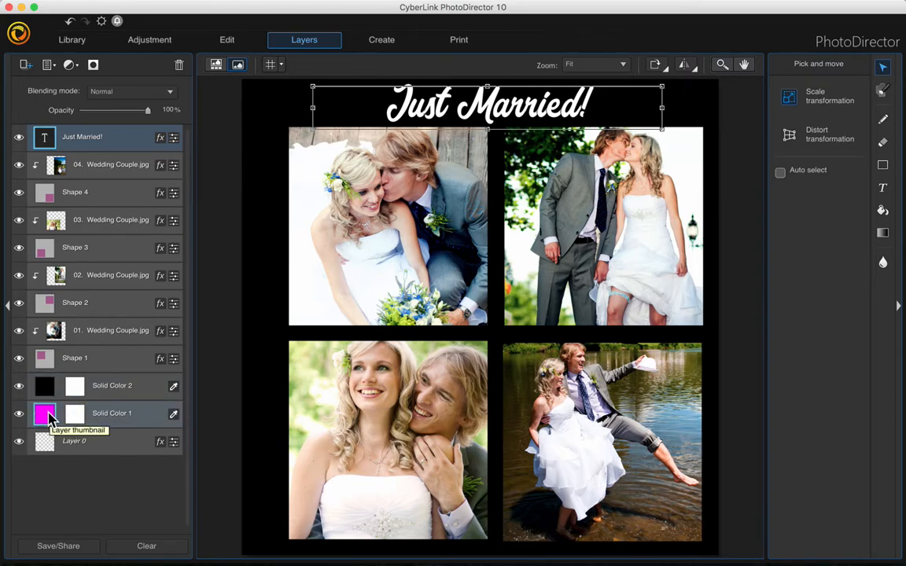
left_click(77, 388)
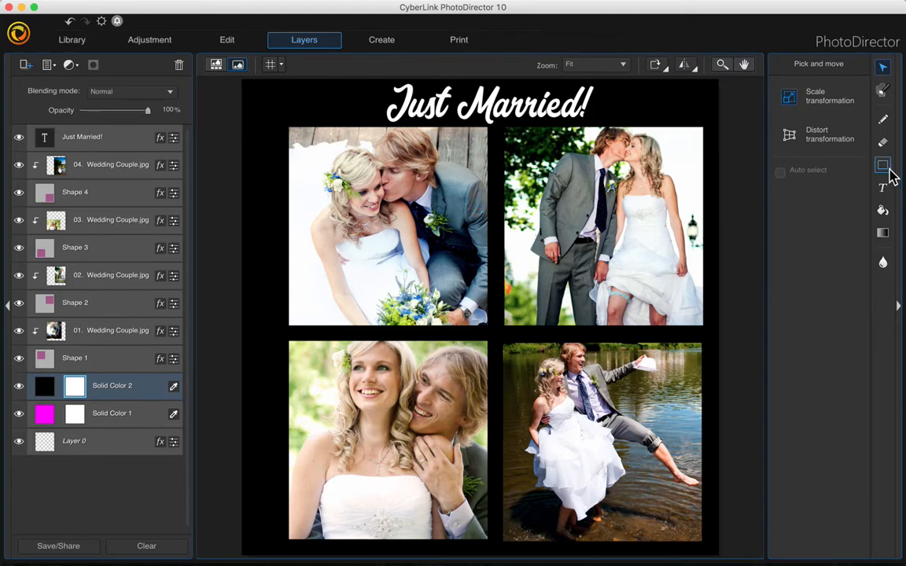
Paint a black 35 px brush stroke behind the title on the Solid Color 2 mask, and hide both solid color layers.
left_click(884, 121)
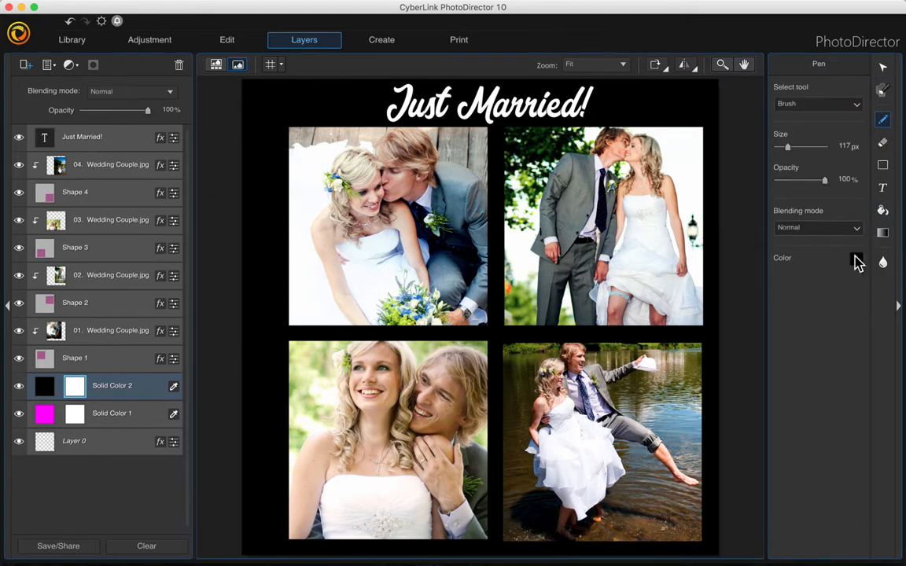
scroll(566, 124, "down", 10)
mouse_move(549, 103)
left_mouse_down()
mouse_move(423, 103)
mouse_move(359, 114)
mouse_move(588, 101)
left_mouse_up()
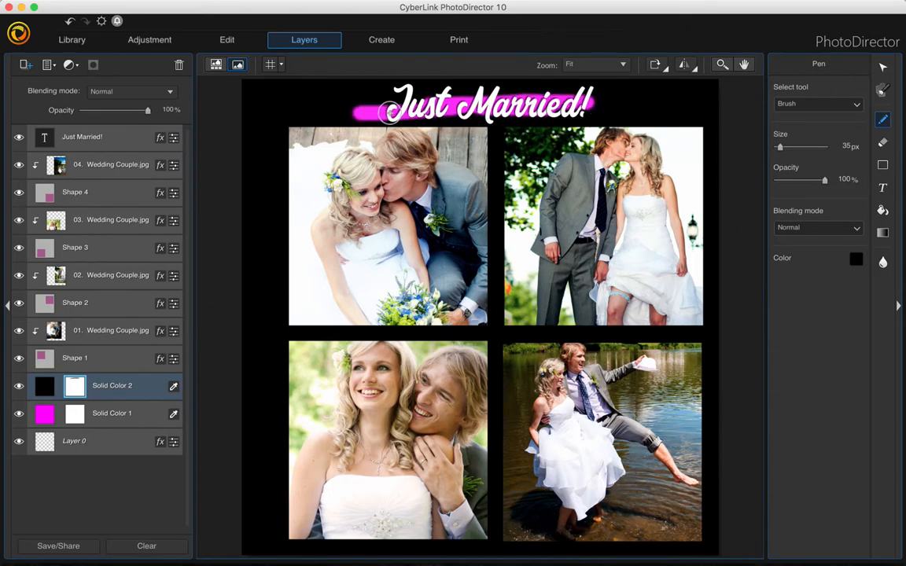
left_click_drag(363, 109, 625, 100)
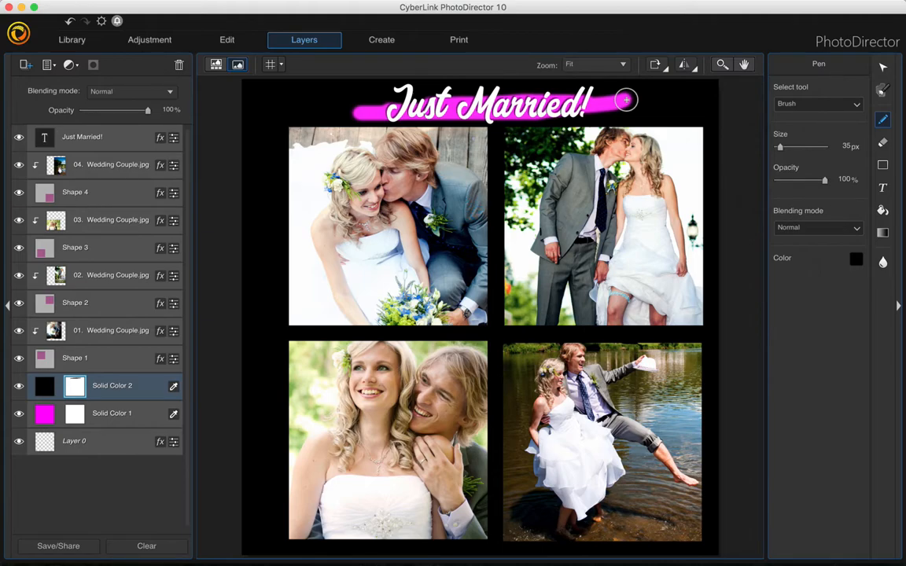
scroll(626, 100, "down", 3)
left_click(18, 414)
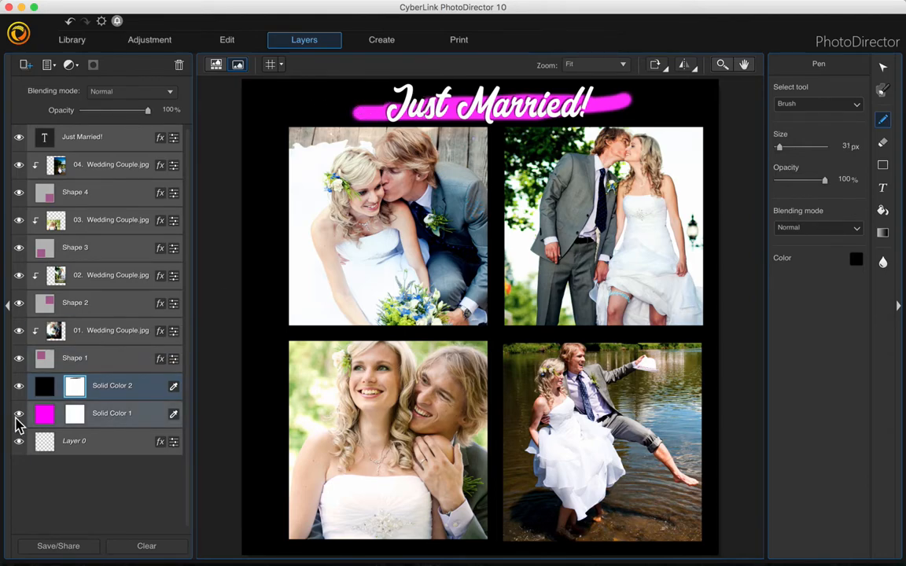
left_click(21, 386)
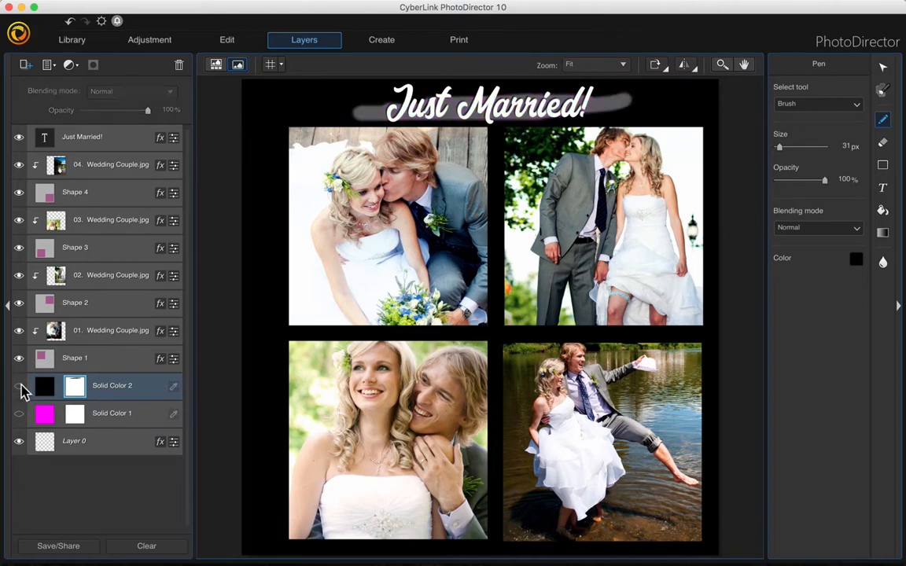
Use the Magic Wand selection on the "Just Married!" text layer and convert the layer to an image.
left_click(89, 138)
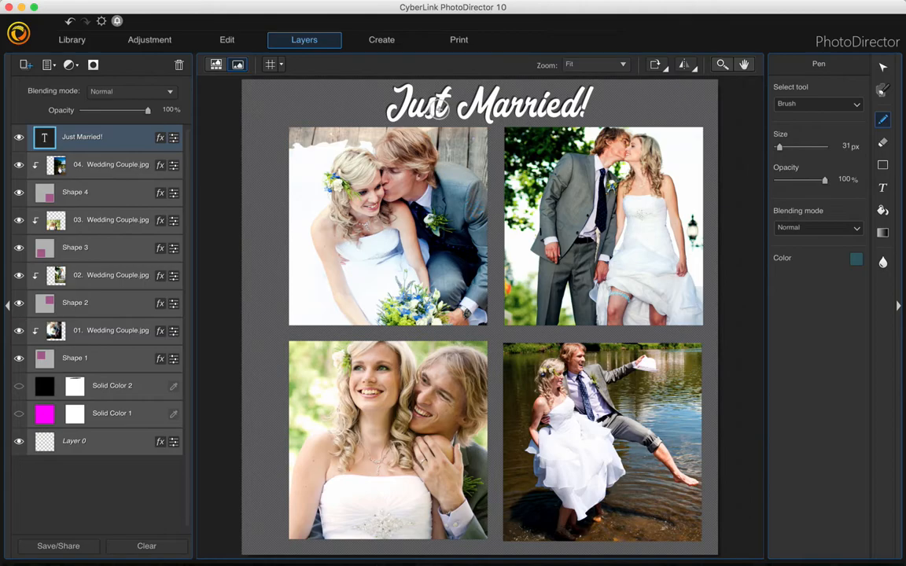
left_click(883, 91)
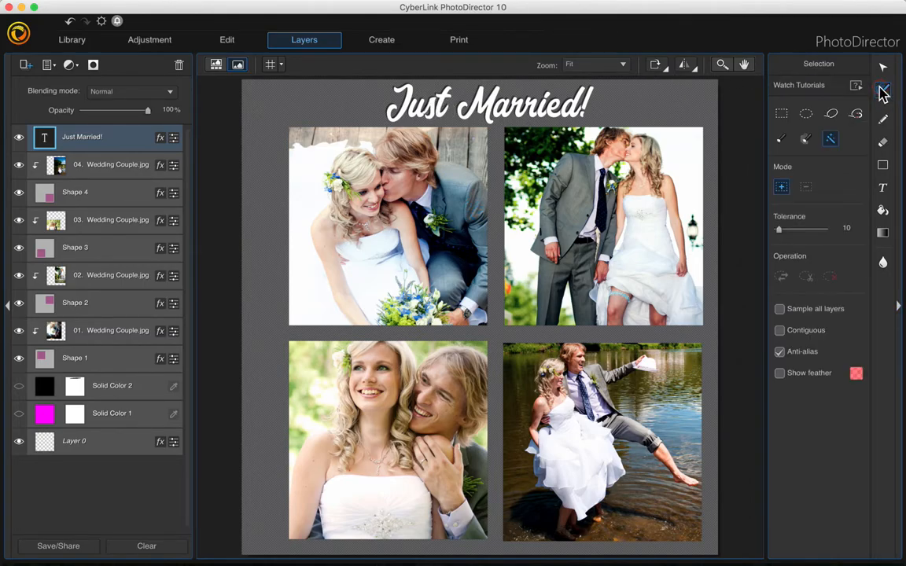
left_click(832, 140)
left_click(466, 94)
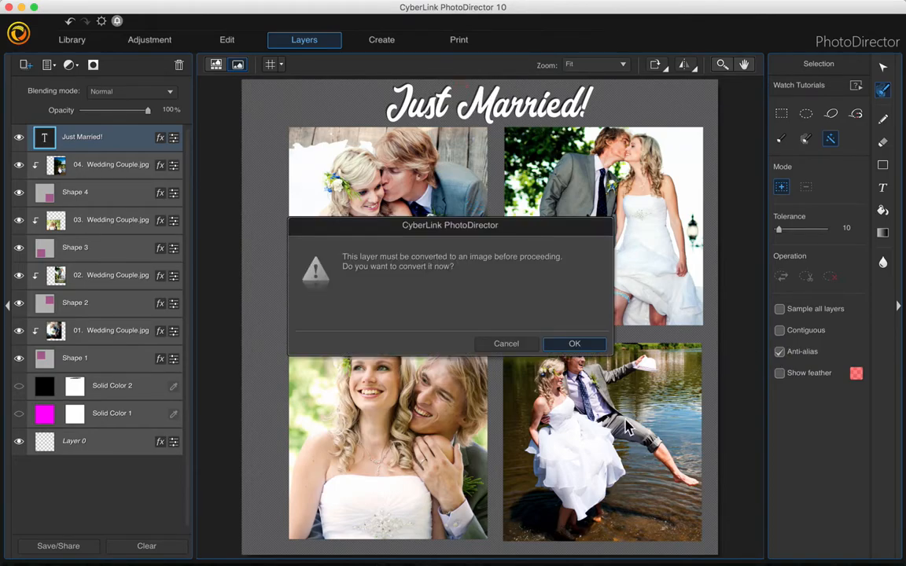
left_click(573, 345)
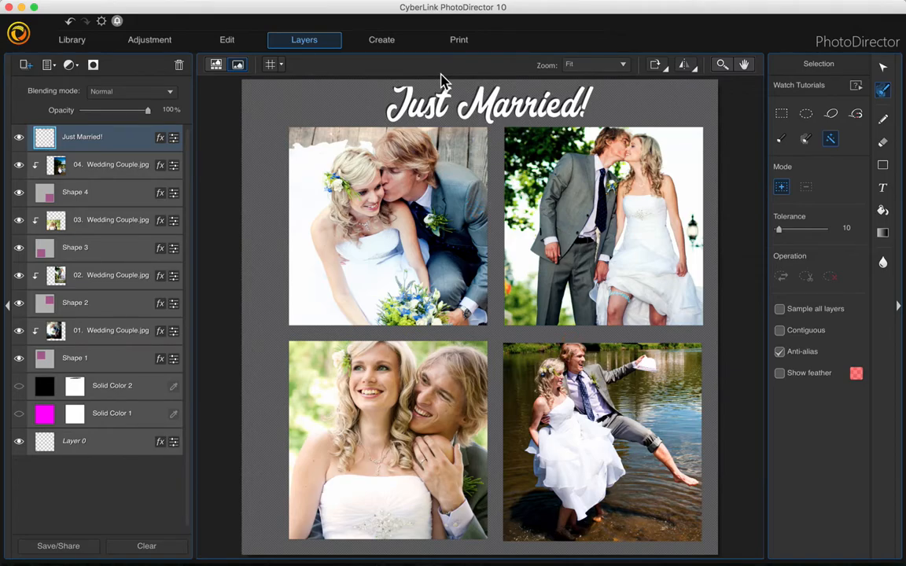
Select the area around the title with the Magic Wand, invert the selection to the lettering, and cut out the selected white lettering.
left_click(466, 94)
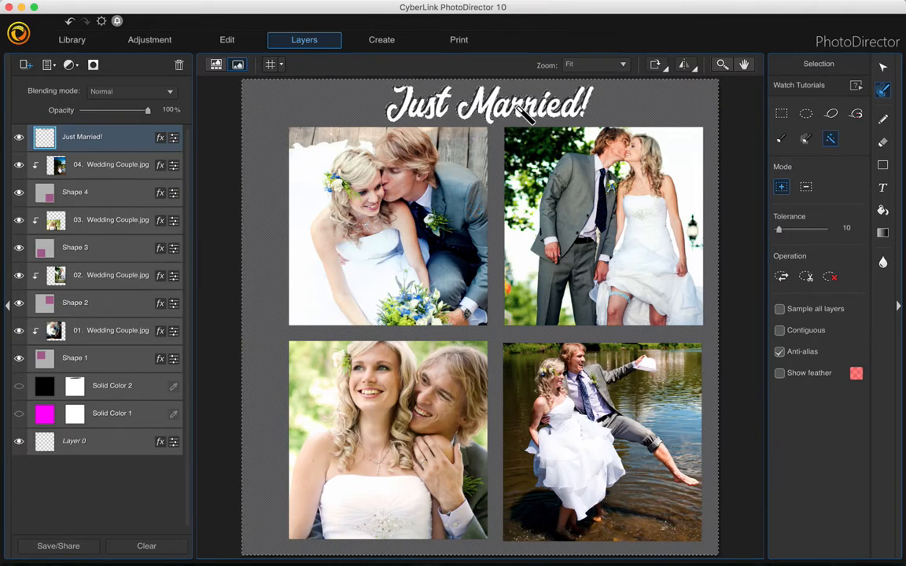
left_click(783, 279)
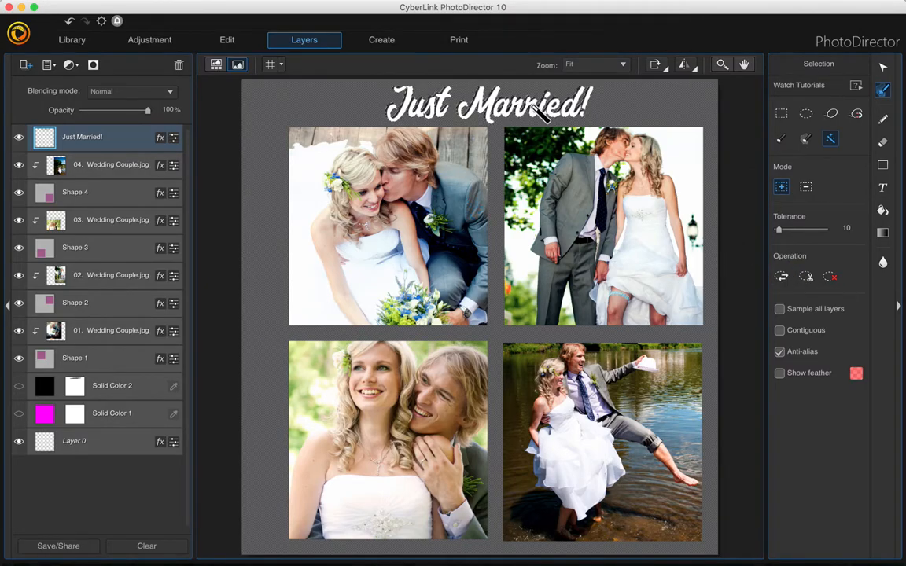
left_click(810, 277)
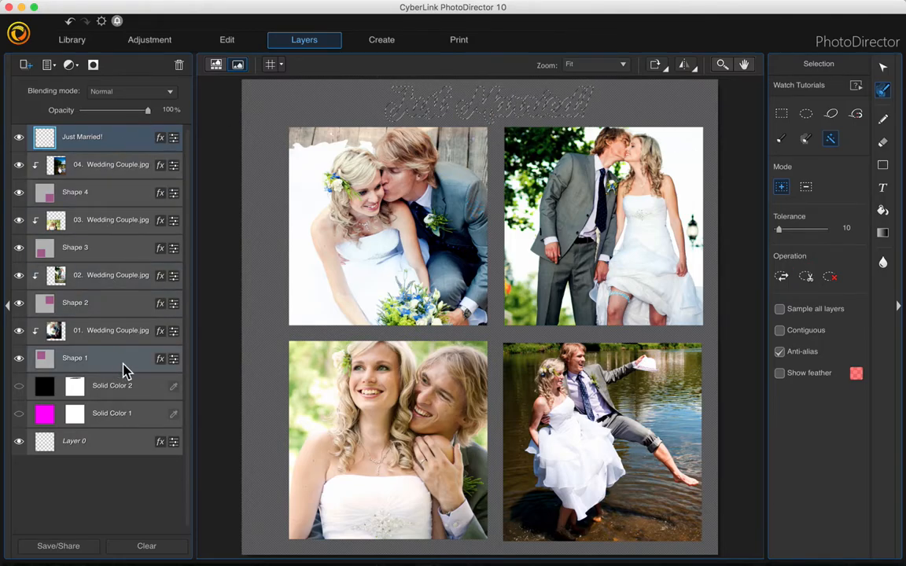
Show the Solid Color 2 and Solid Color 1 layers, and replace Solid Color 2's painted layer mask with a new Reveal All mask.
left_click(99, 392)
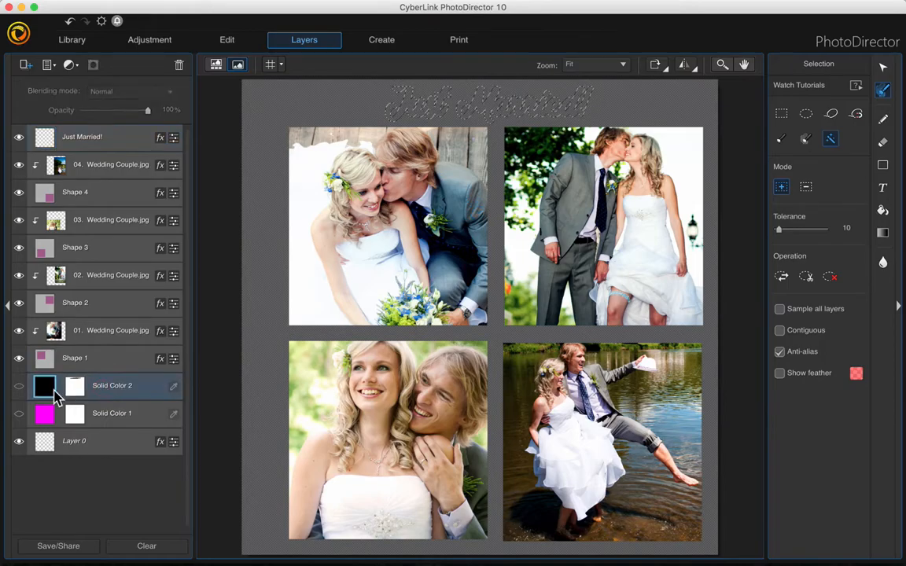
left_click(19, 387)
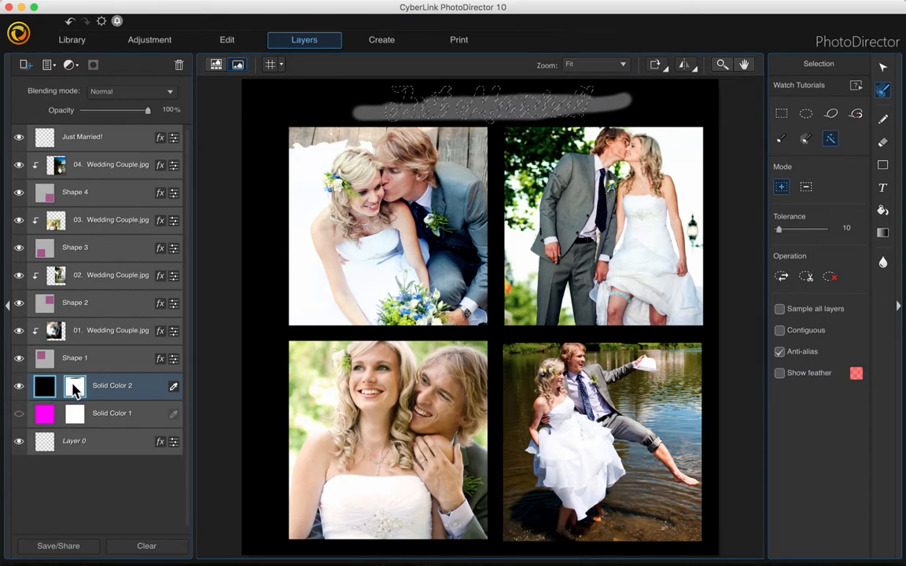
right_click(73, 386)
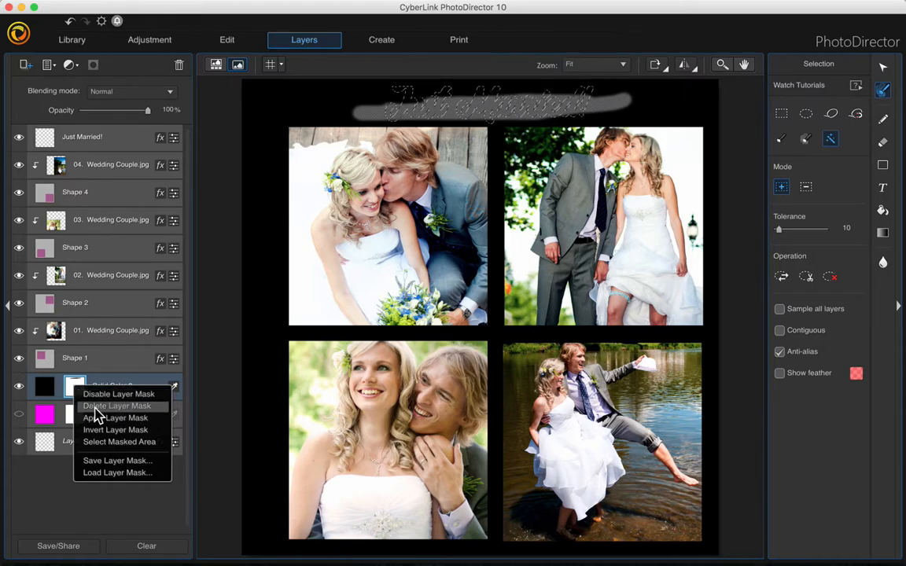
left_click(94, 407)
right_click(88, 386)
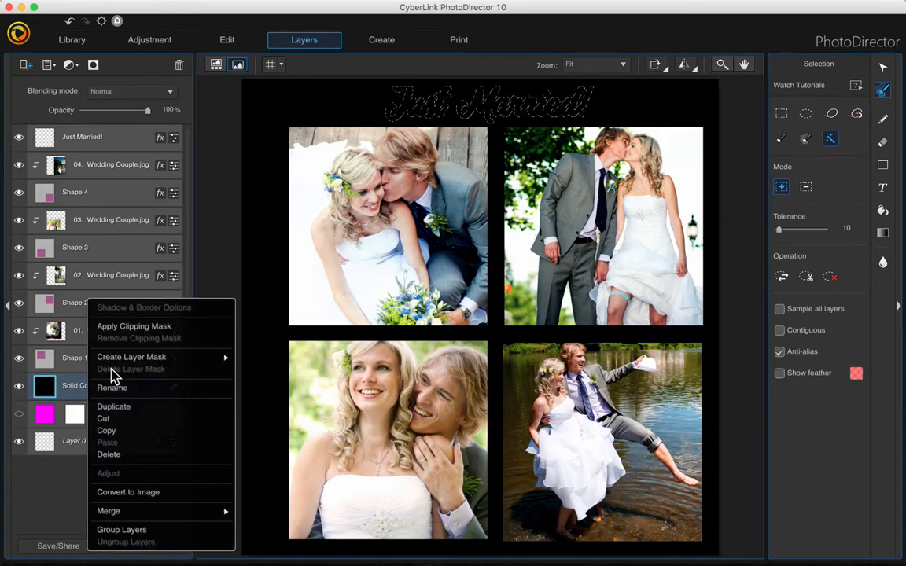
mouse_move(120, 360)
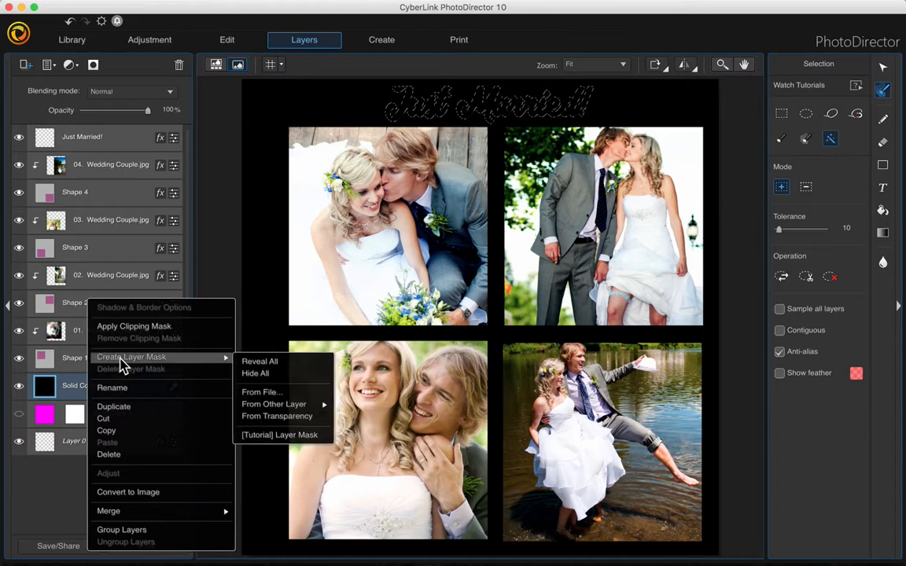
left_click(257, 362)
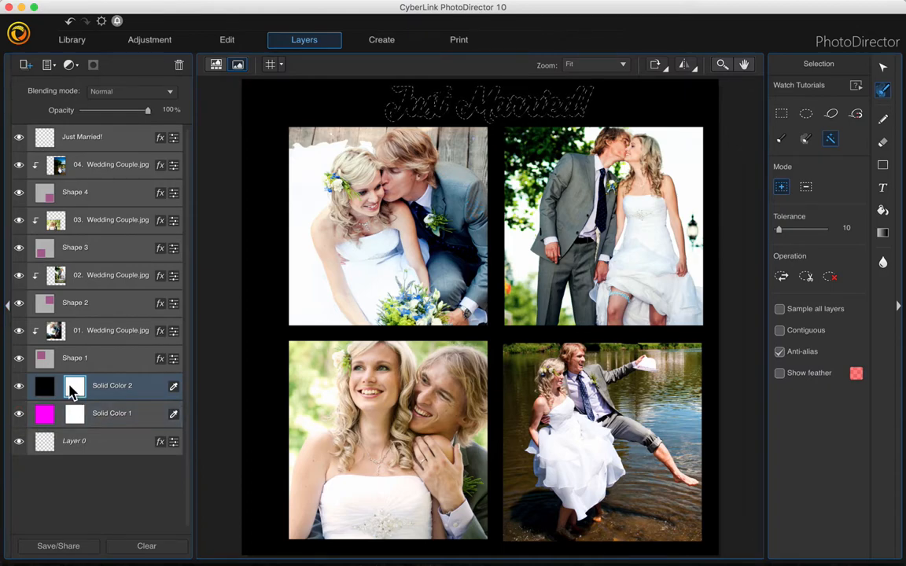
Paint black with a 46 px brush over the title selection on the Solid Color 2 mask to reveal magenta lettering.
left_click(72, 389)
left_click(884, 121)
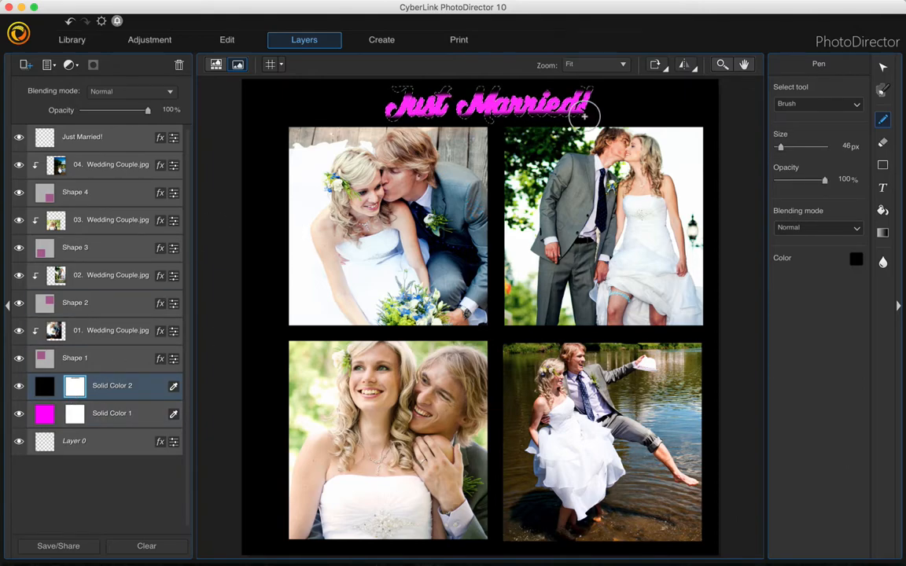
mouse_move(516, 113)
left_mouse_down()
mouse_move(608, 93)
mouse_move(332, 90)
left_mouse_up()
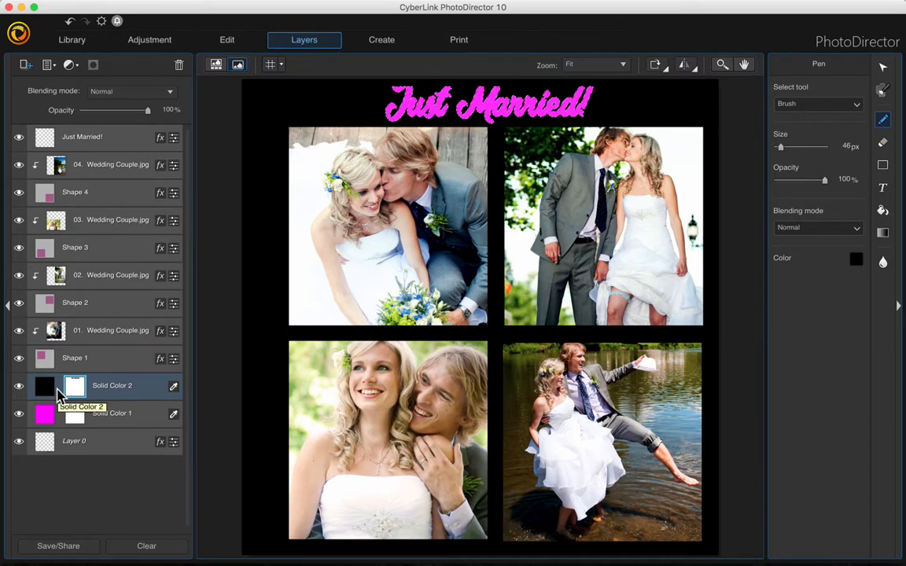
Add a white solid color layer directly above Layer 0.
left_click(104, 447)
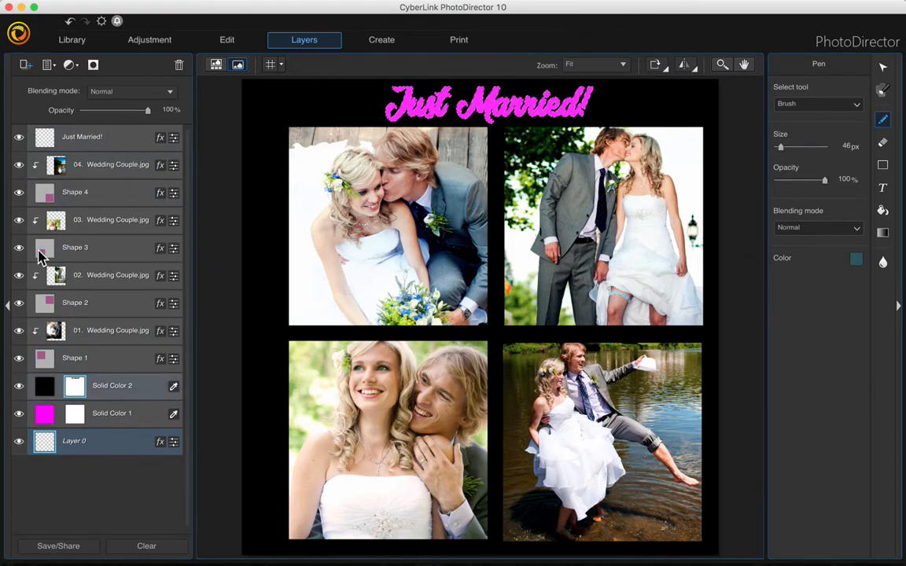
left_click(30, 66)
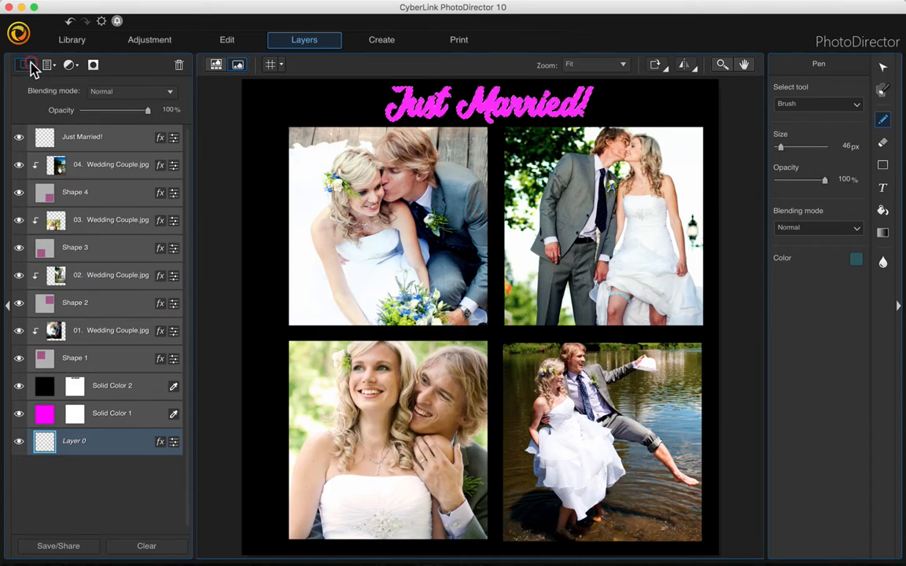
left_click(70, 158)
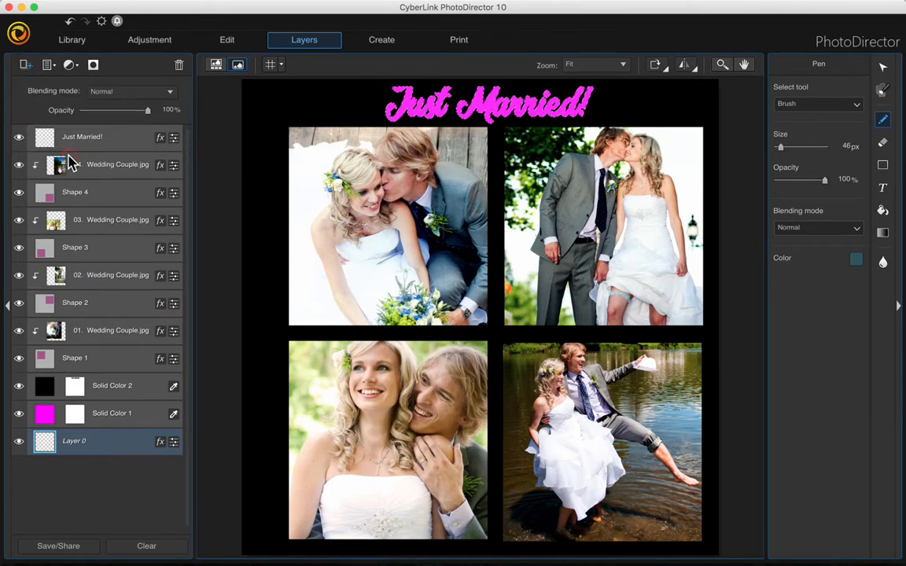
left_click(543, 396)
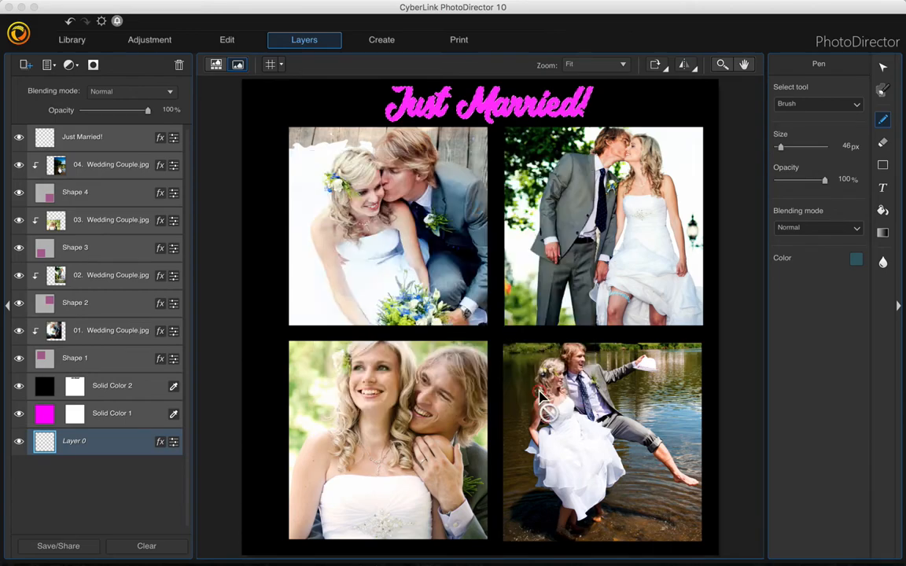
Paint black with a 45 px brush on the Solid Color 1 mask along the lettering's upper and lower parts to reveal white.
left_click(76, 415)
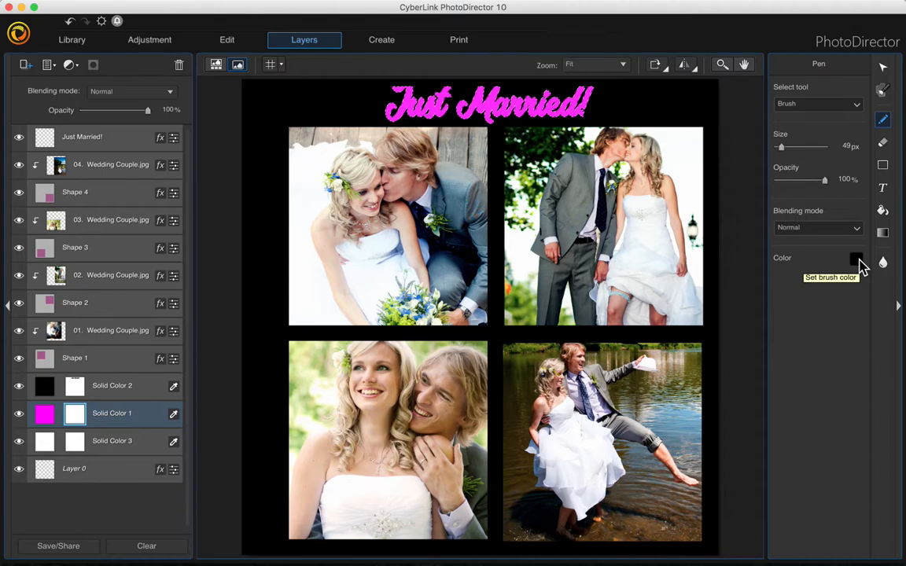
scroll(574, 157, "up", 3)
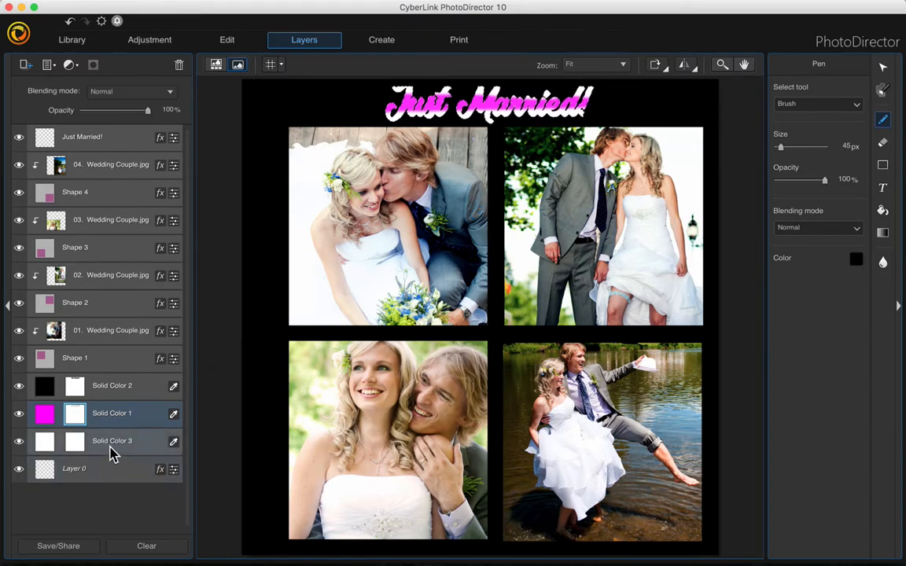
Add a cyan solid color layer directly above Layer 0.
left_click(110, 472)
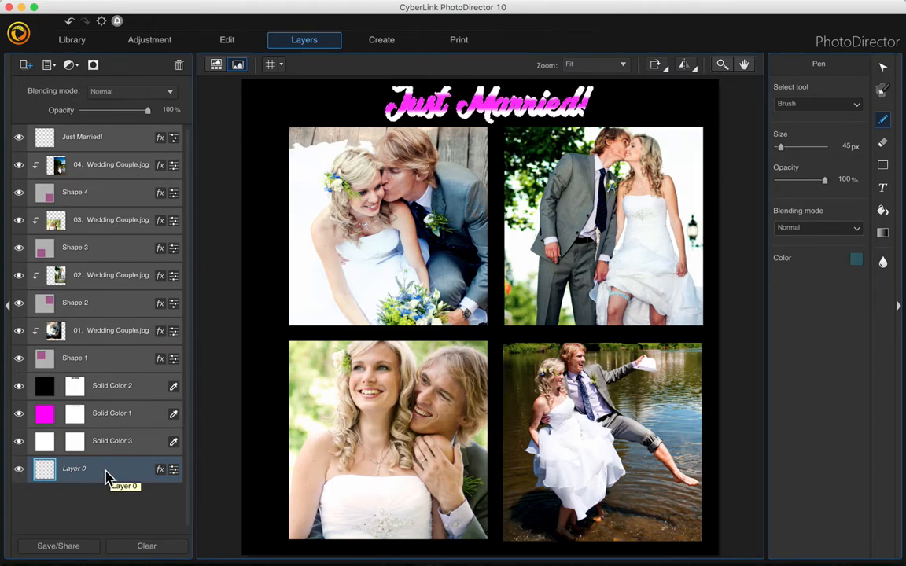
left_click(27, 66)
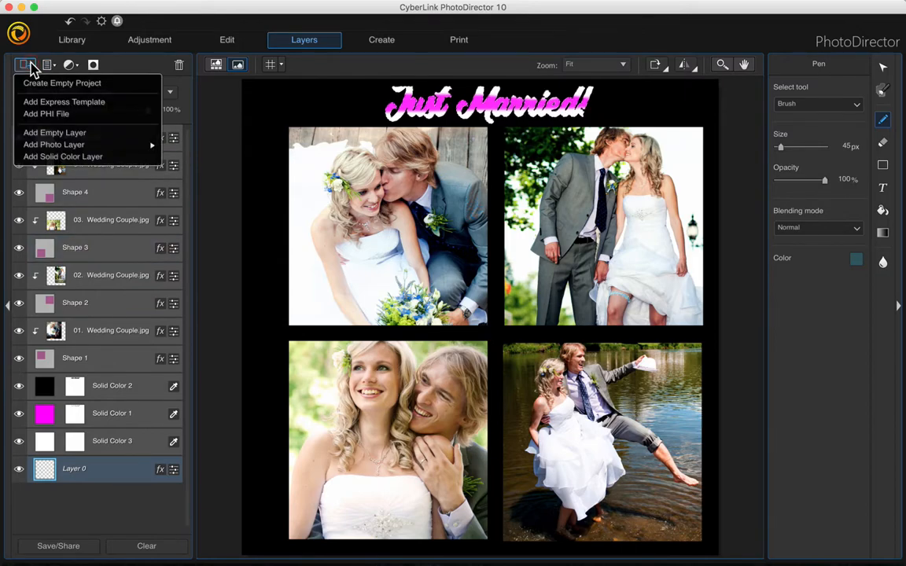
left_click(61, 158)
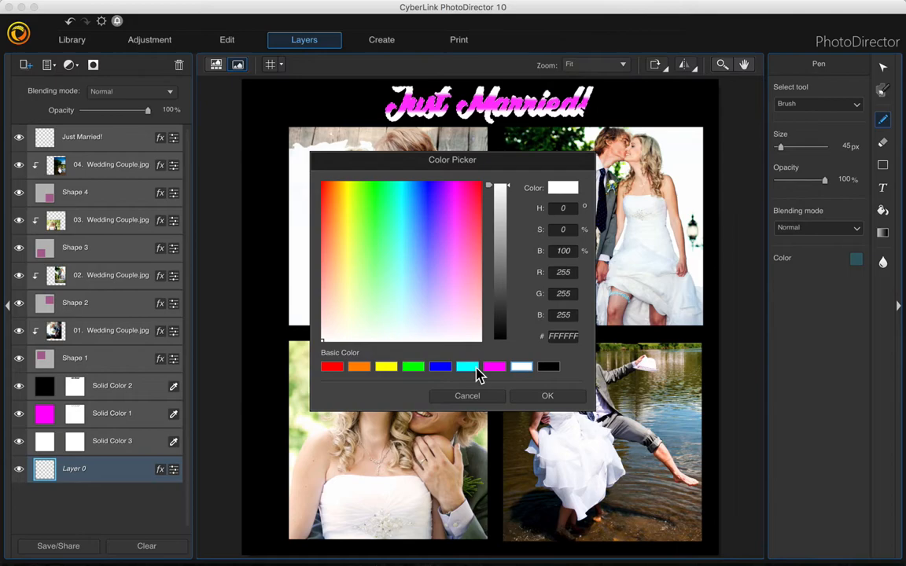
left_click(472, 367)
left_click(542, 398)
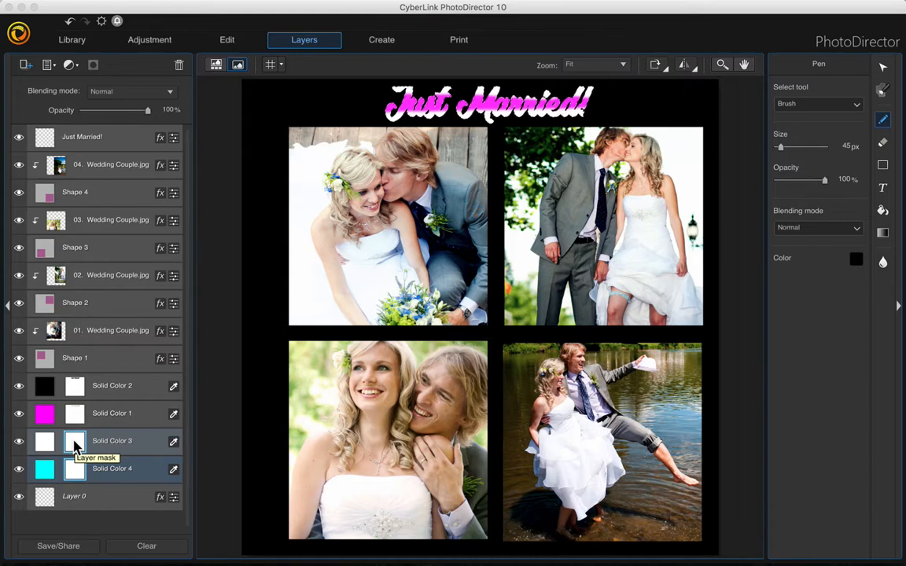
Paint black with the 45 px brush on the Solid Color 3 mask over parts of the white lettering to reveal cyan.
left_click(75, 445)
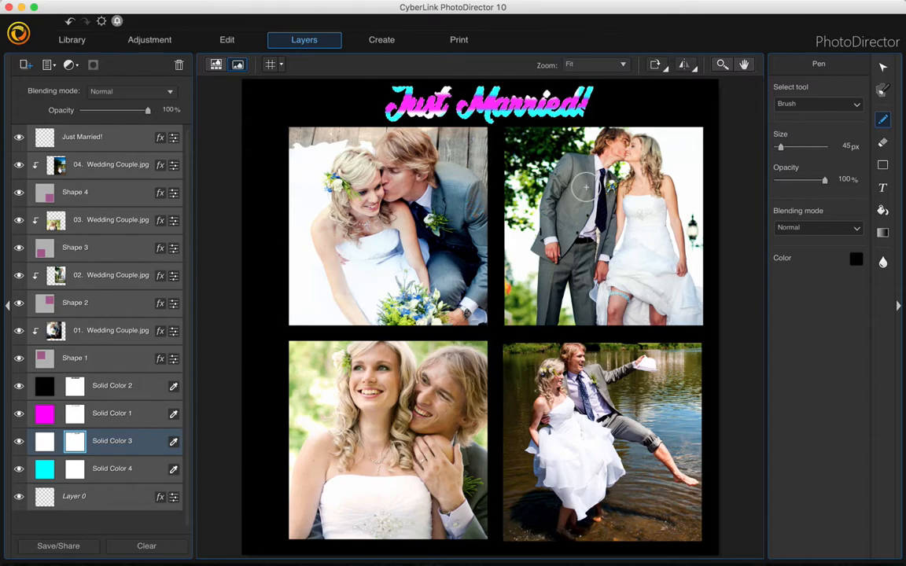
Paint white with a 44 px brush on the Solid Color 3 mask over the lettering to hide the cyan areas.
scroll(586, 187, "down", 1)
mouse_move(856, 564)
left_click(857, 260)
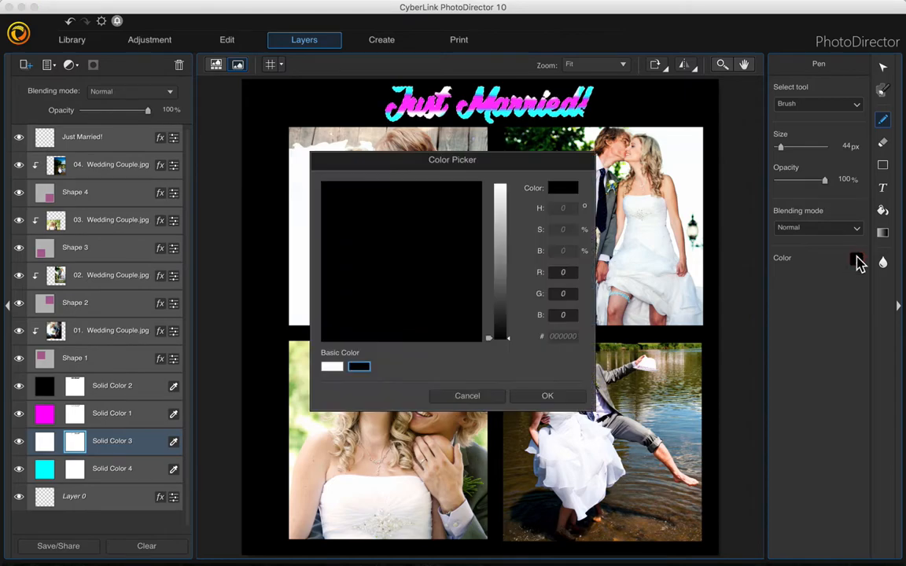
left_click(333, 366)
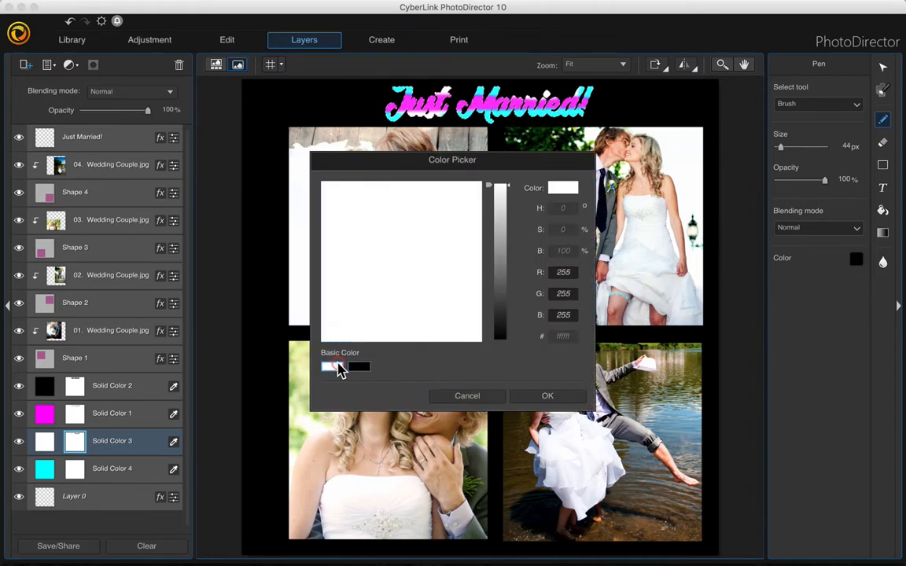
left_click(519, 396)
left_click_drag(586, 116, 433, 114)
left_click_drag(545, 103, 501, 87)
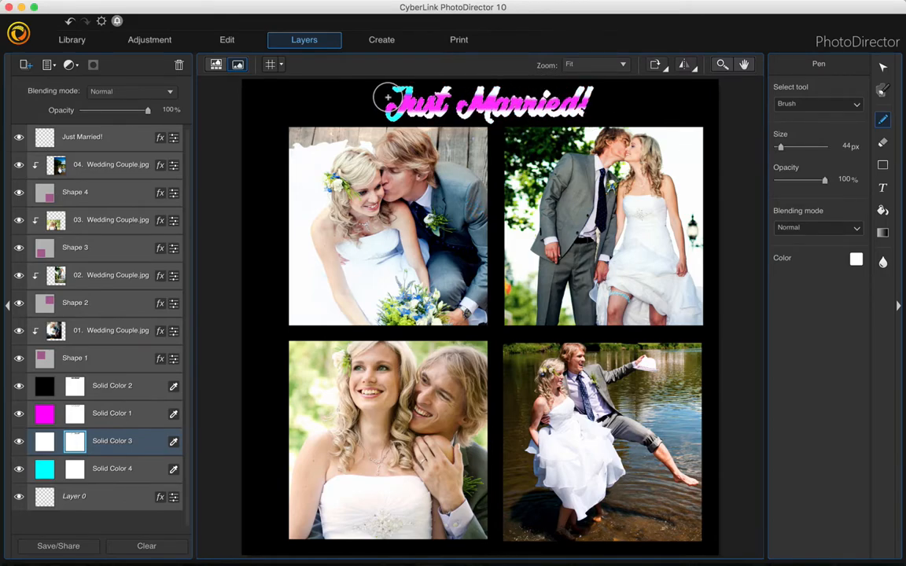
left_click(577, 67)
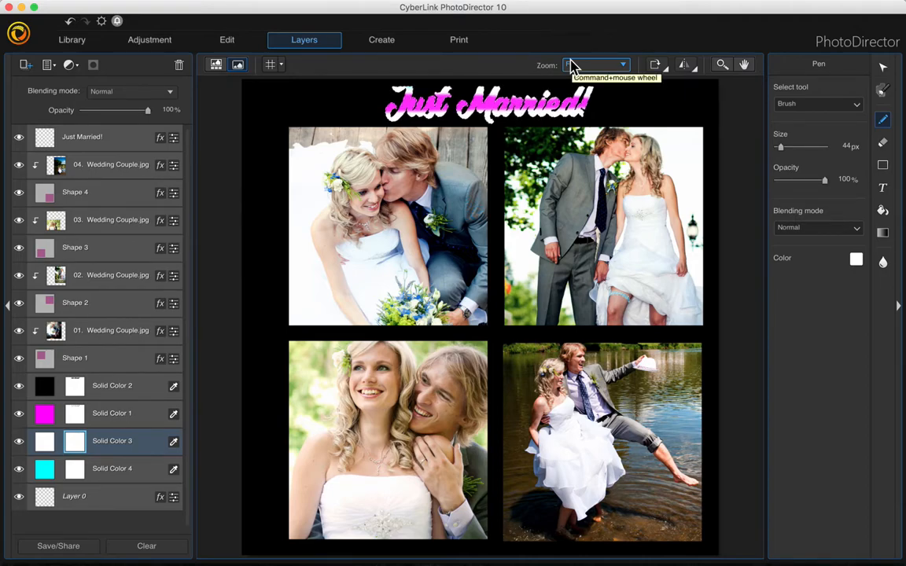
Delete the "Just Married!" title layer at the top of the layer stack.
left_click(116, 443)
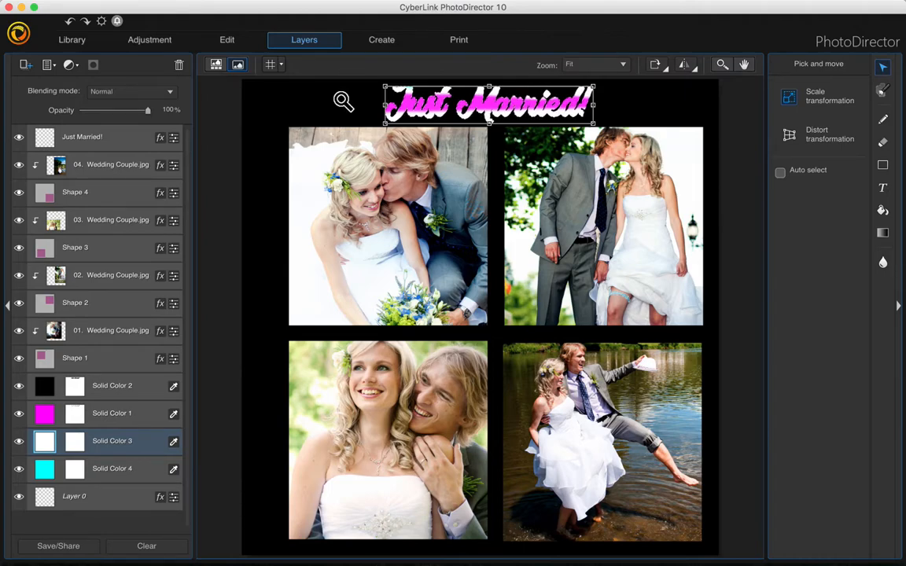
left_click(343, 106)
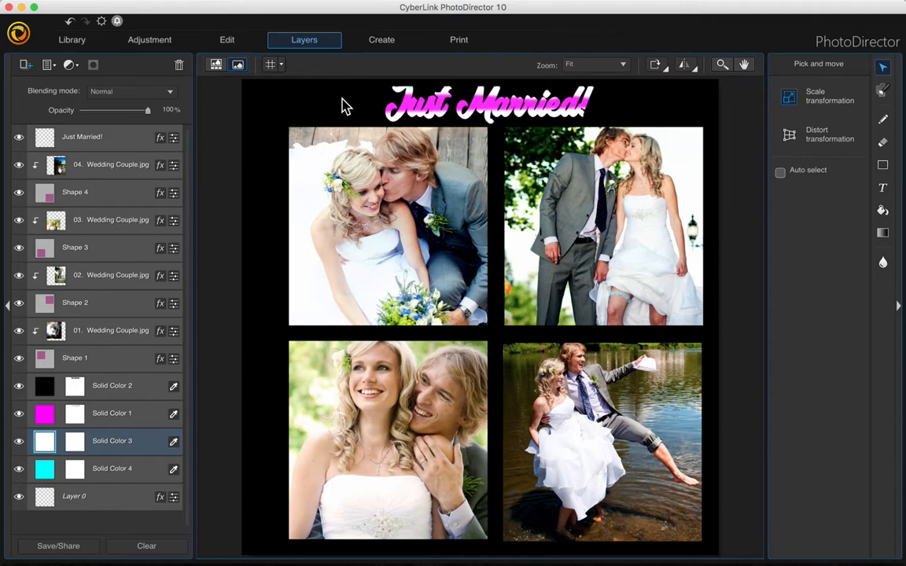
left_click(121, 143)
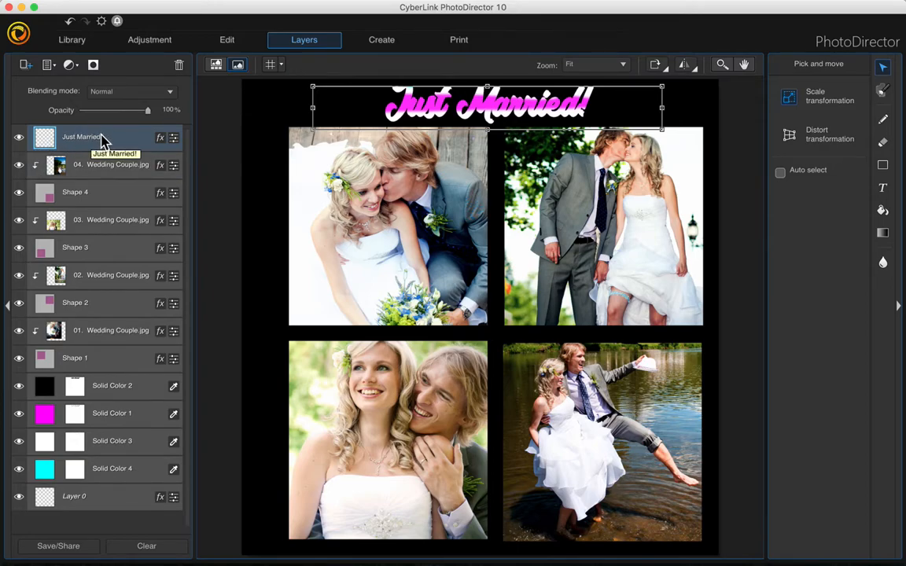
left_click_drag(499, 108, 549, 180)
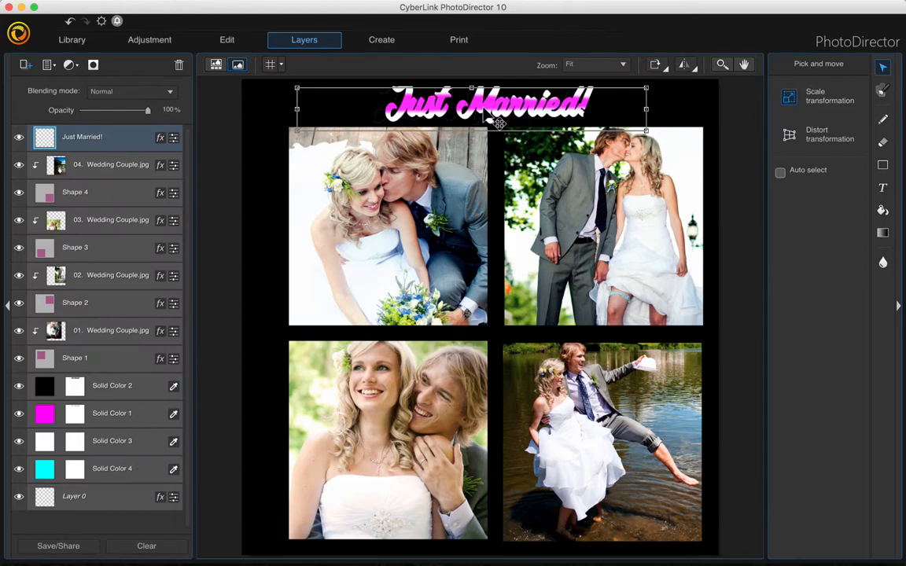
right_click(93, 145)
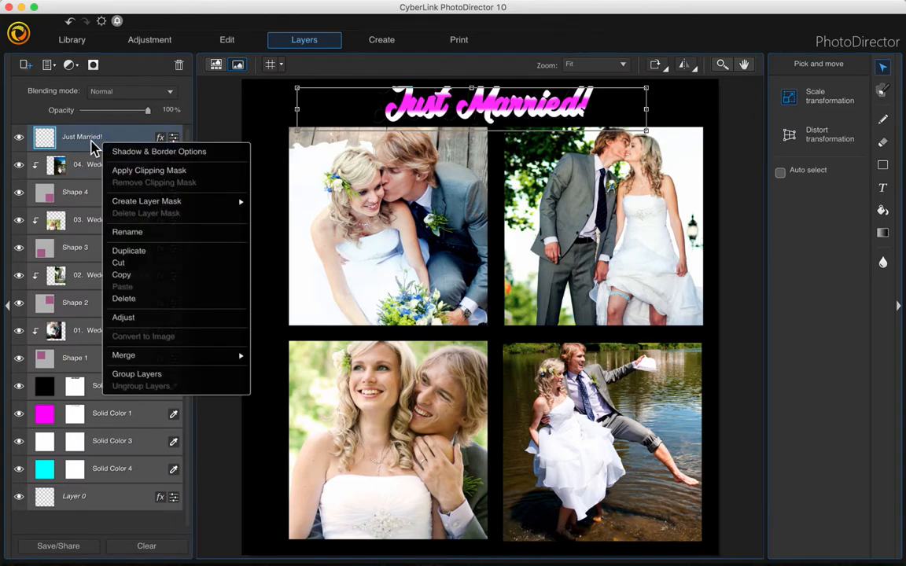
left_click(153, 305)
left_click(598, 346)
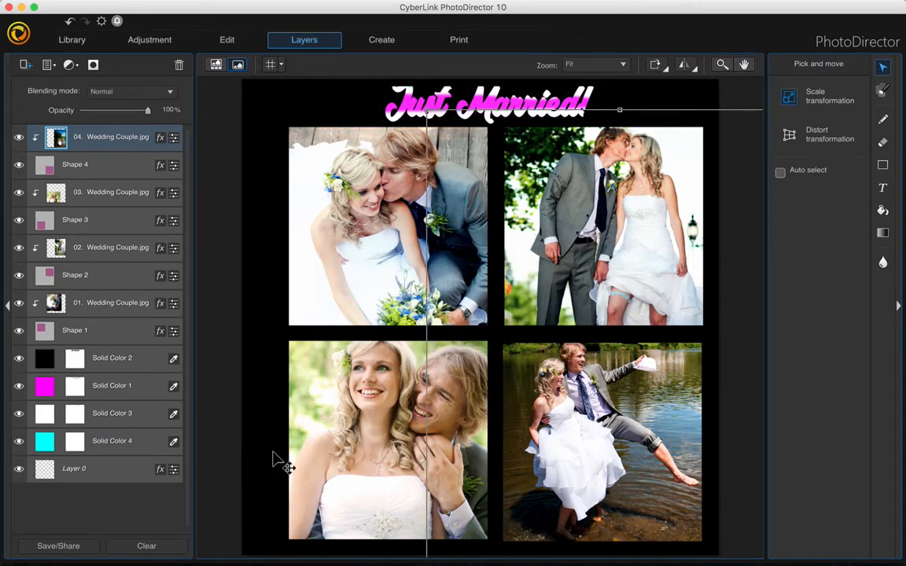
Disable the layer mask on the black Solid Color 2 layer, and delete that mask.
left_click(104, 472)
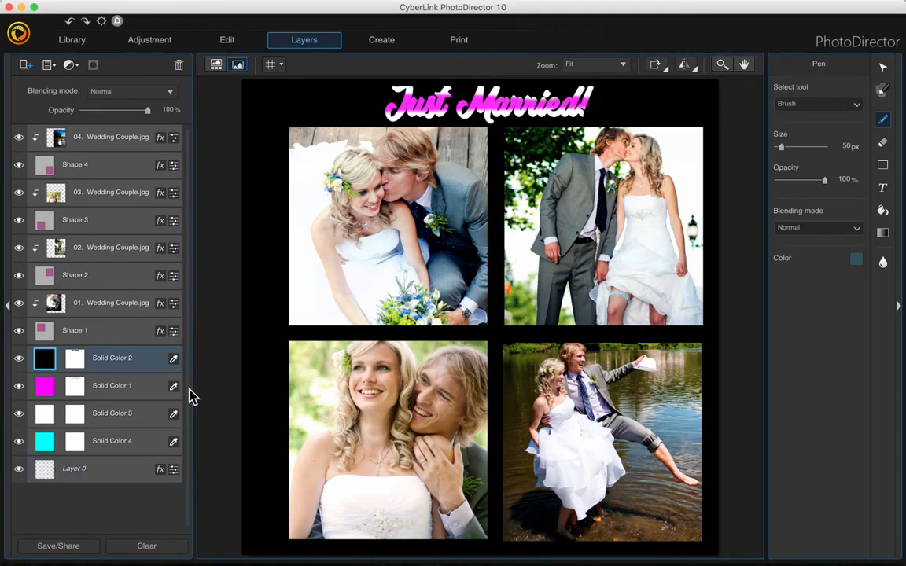
left_click(80, 359)
right_click(80, 358)
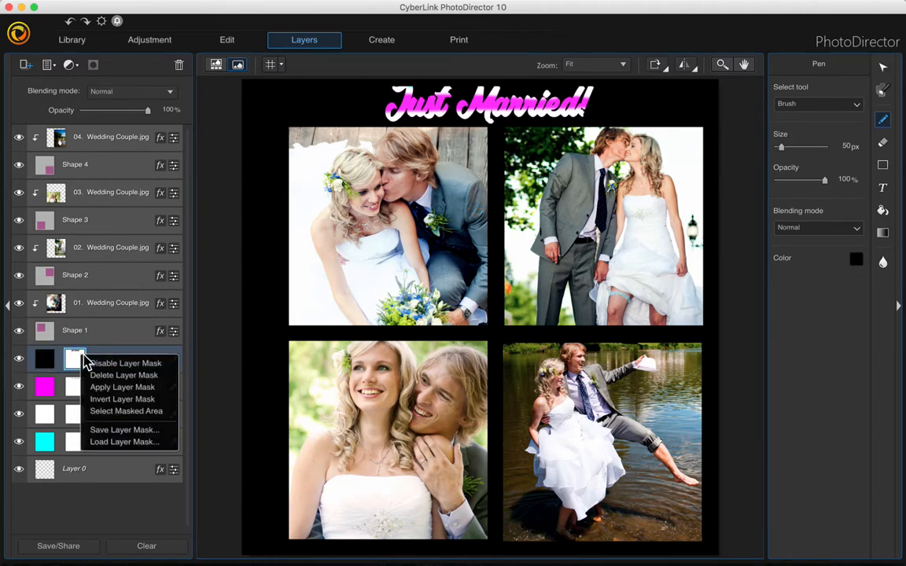
left_click(126, 363)
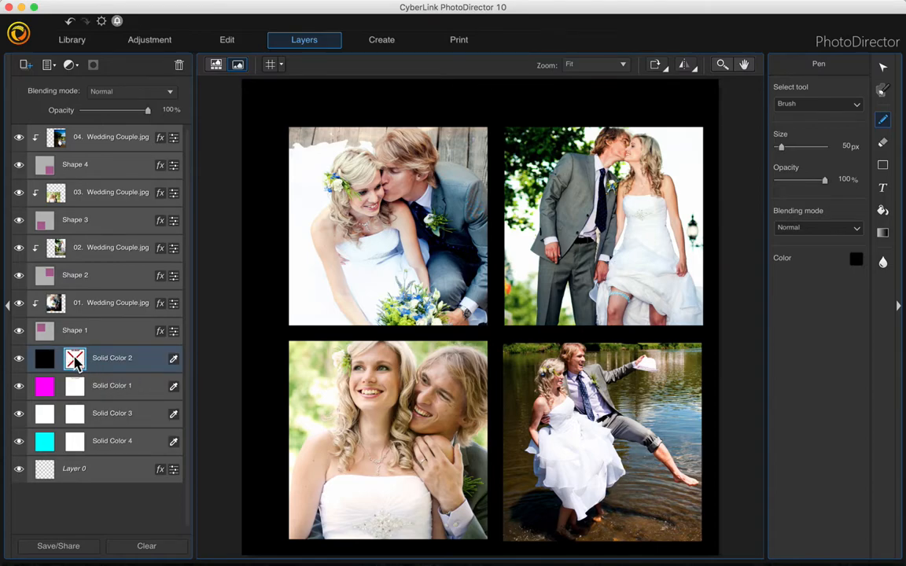
right_click(76, 359)
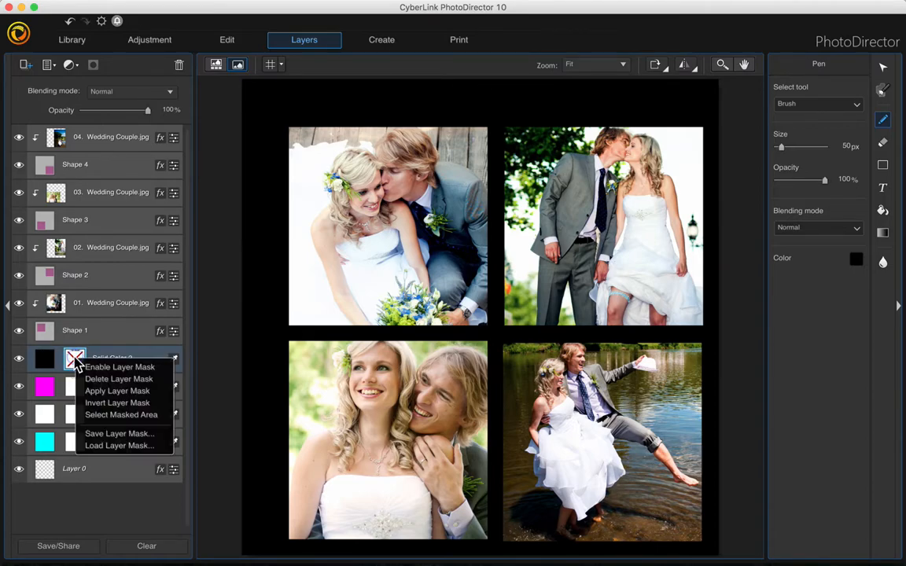
left_click(120, 379)
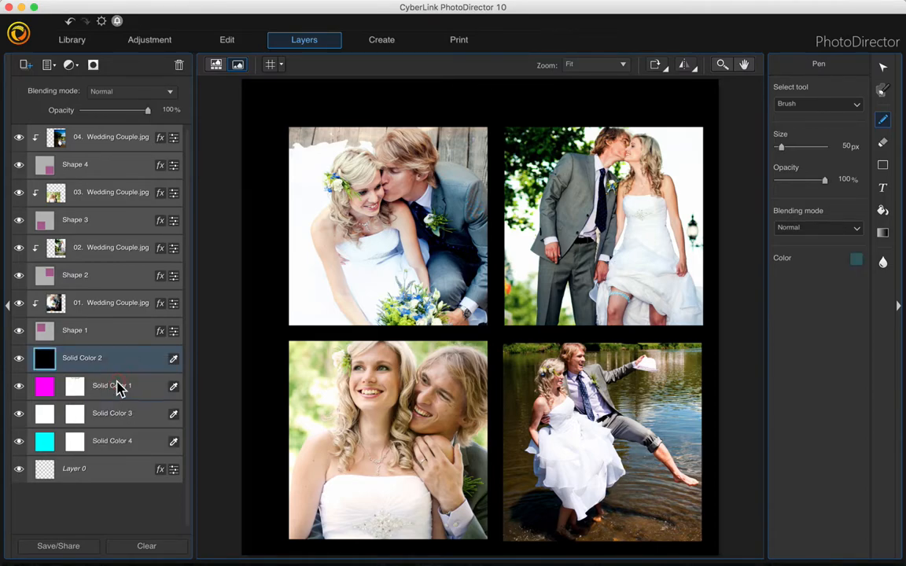
Add a white 200 px Cosmoball text "Just Married!" above the 04. Wedding Couple.jpg layer, near the page's upper edge.
left_click(108, 140)
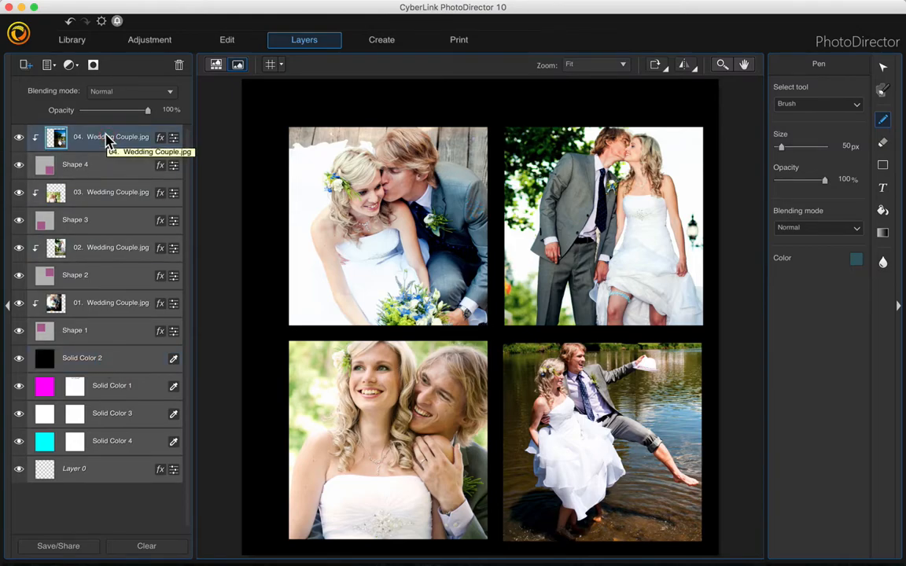
left_click(882, 188)
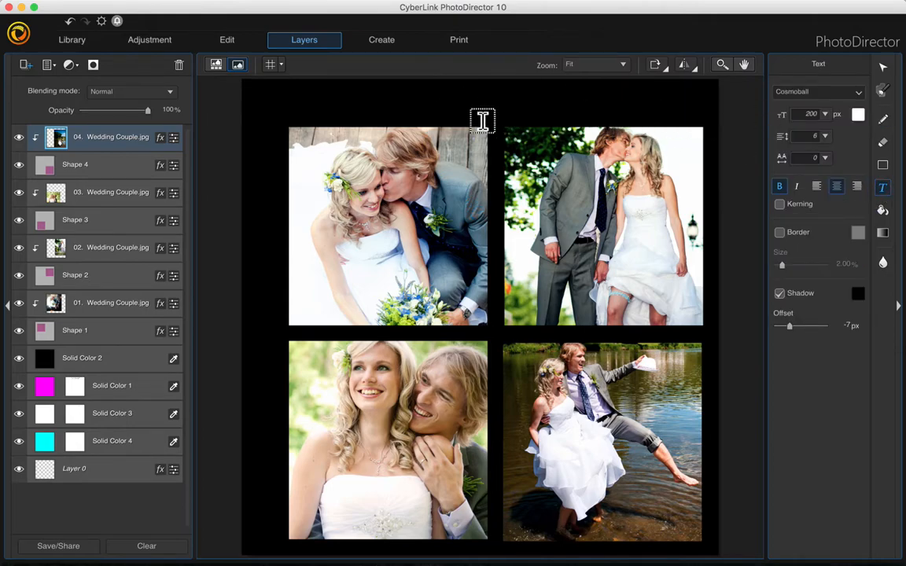
left_click(313, 98)
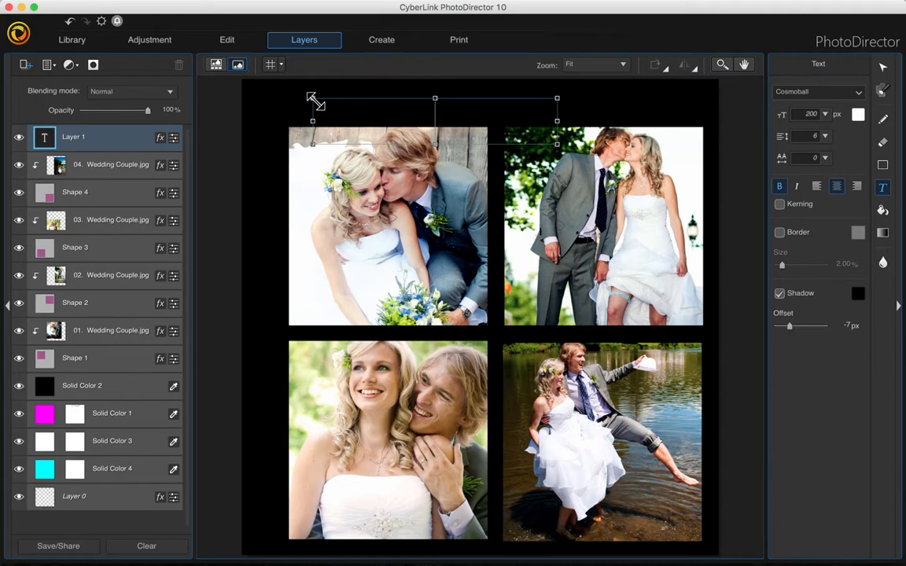
type("u")
key("BackSpace")
type("Just Married!")
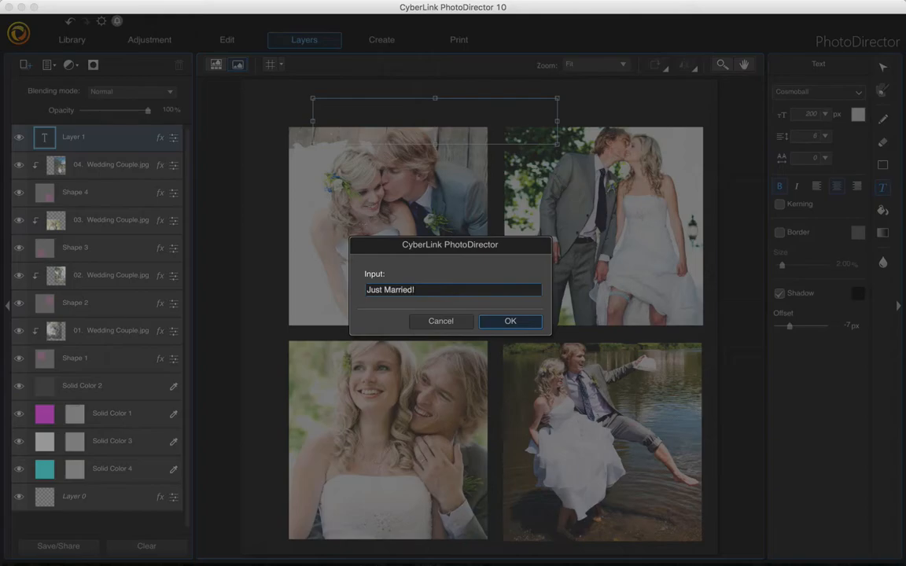
left_click(510, 322)
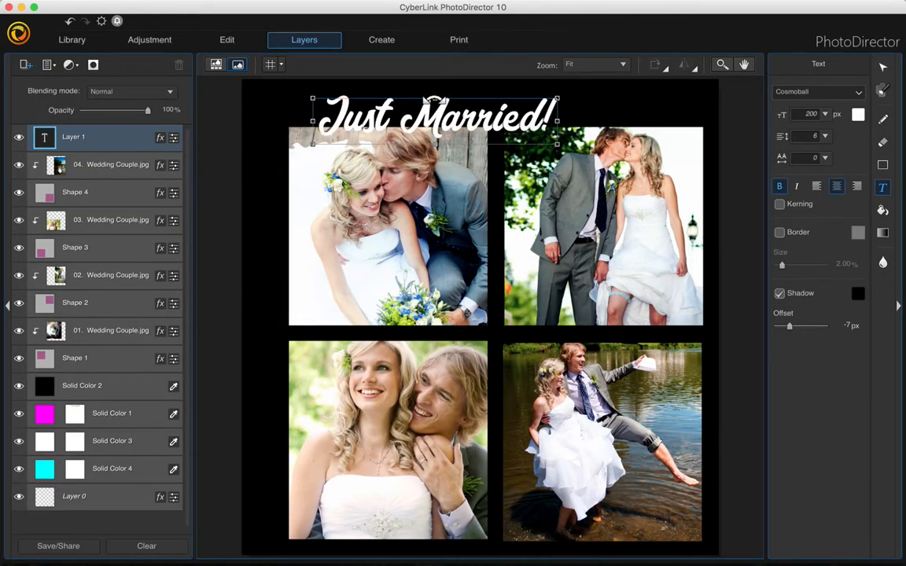
Scale the "Just Married!" text to 183 px and center it in the black band above the photos.
left_click(885, 67)
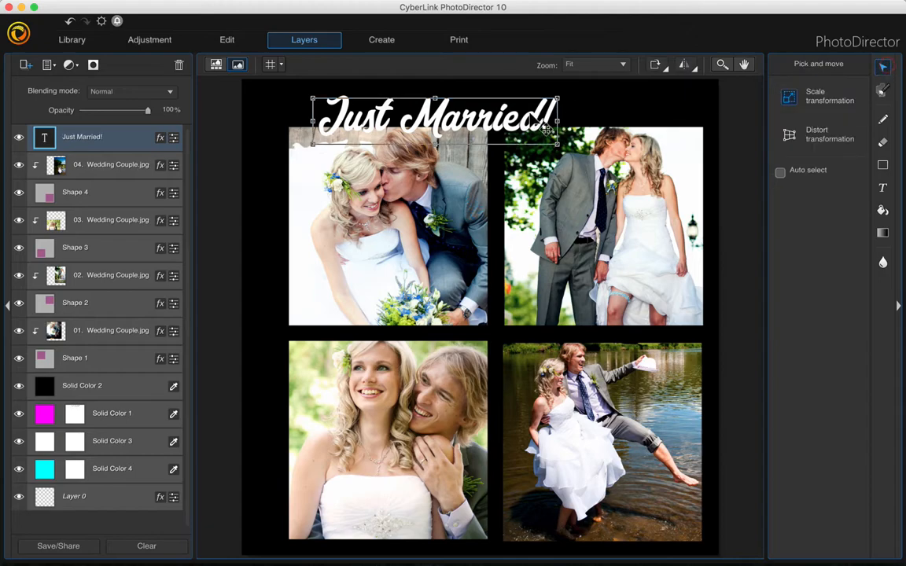
left_click_drag(460, 114, 498, 108)
left_click_drag(598, 85, 496, 96)
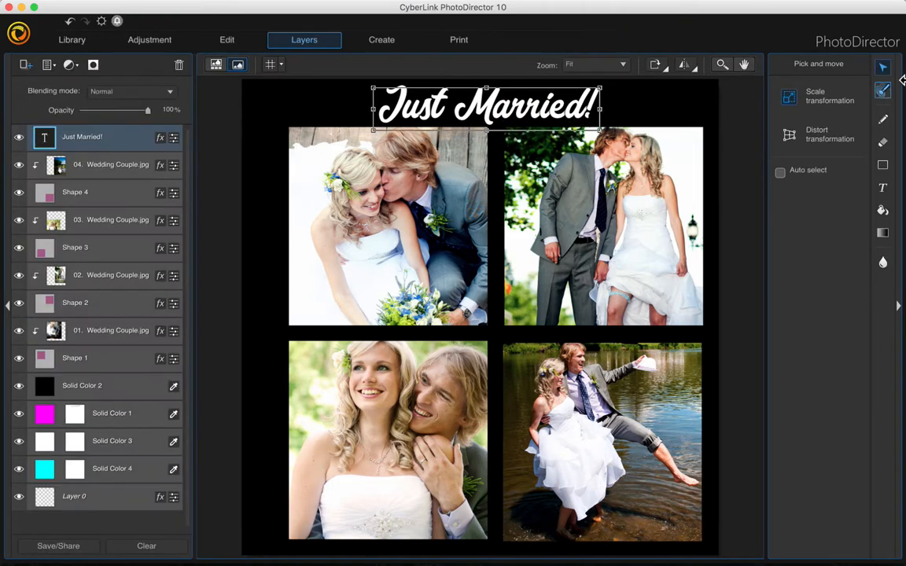
Change the whole "Just Married!" text to the Adorn Coronet font at 200 px.
left_click(883, 188)
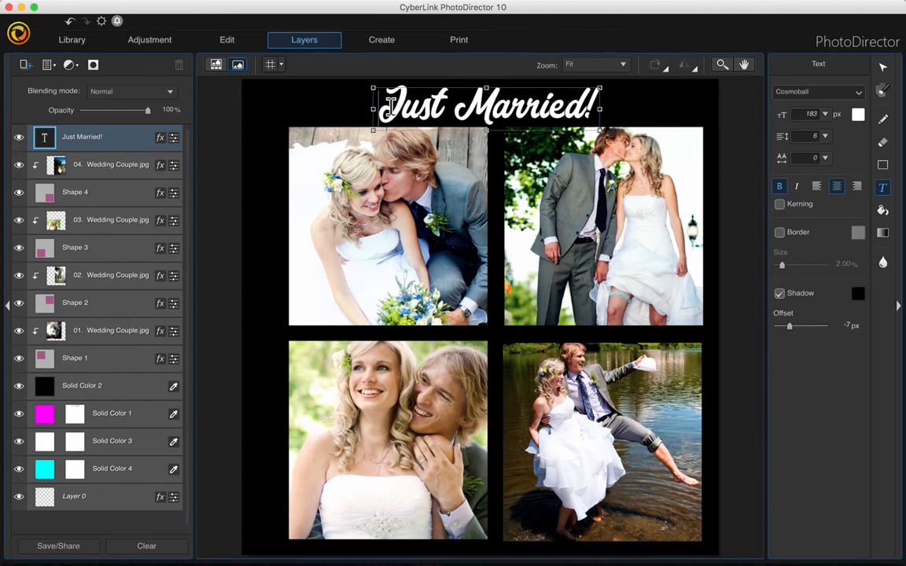
left_click_drag(350, 99, 601, 103)
left_click(857, 94)
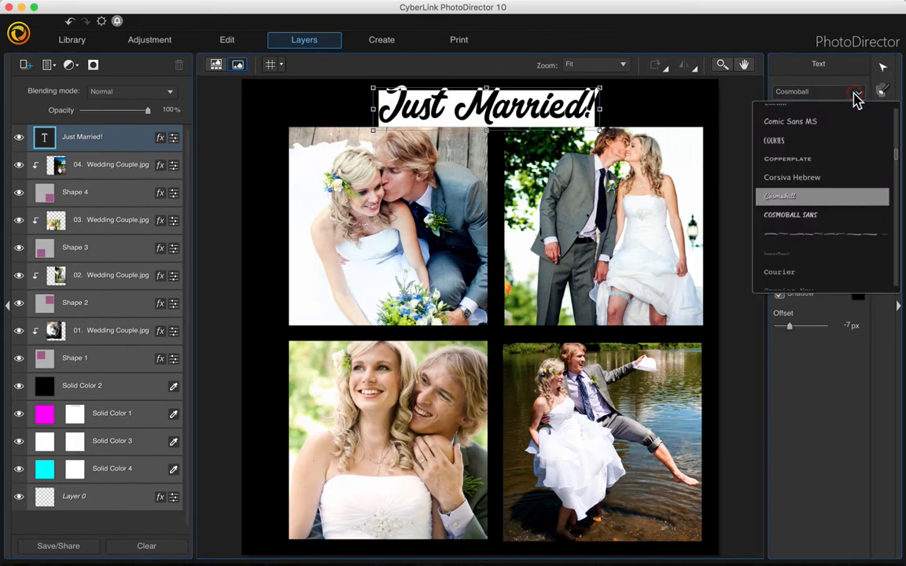
key("a")
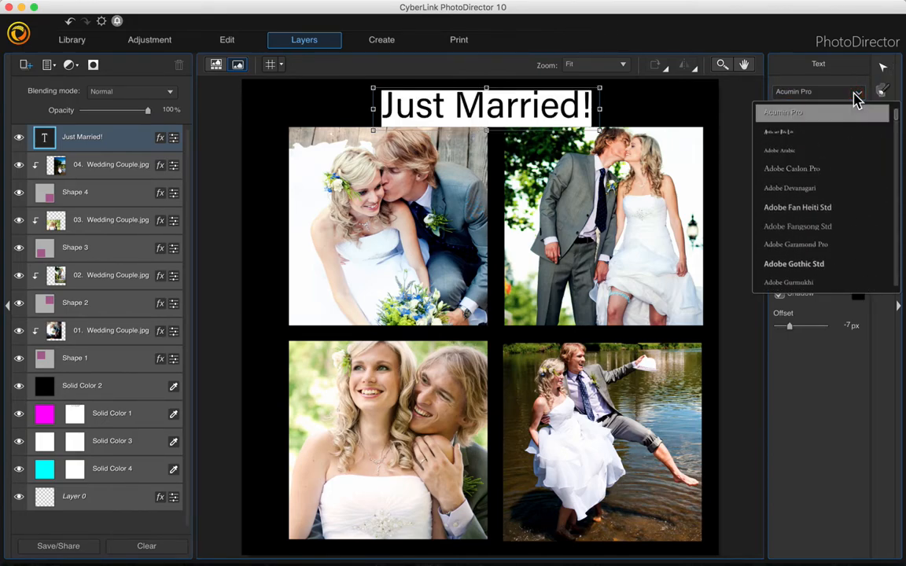
scroll(839, 243, "down", 5)
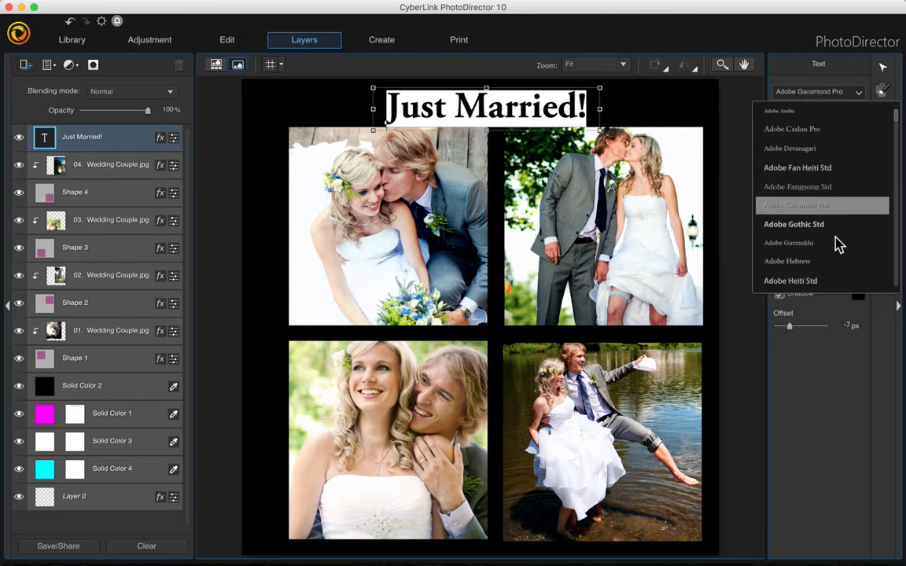
scroll(828, 246, "down", 5)
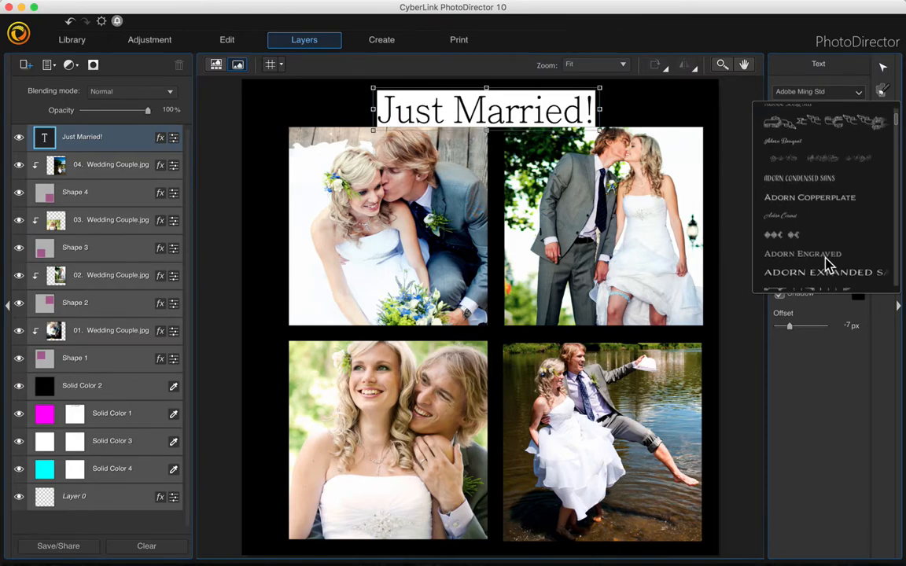
left_click(820, 214)
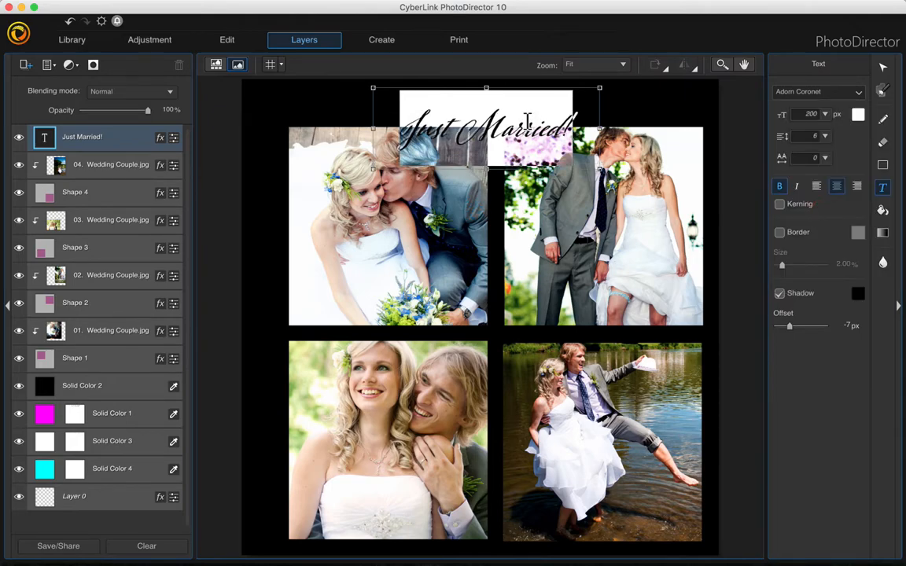
Move the "Just Married!" text up so it sits centered in the black band above the photos.
left_click_drag(524, 82, 526, 66)
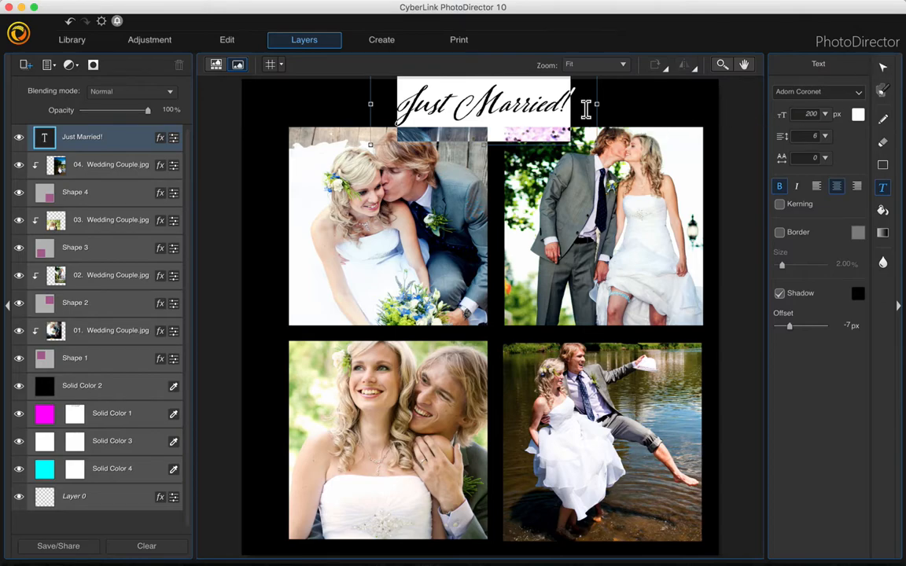
left_click(667, 100)
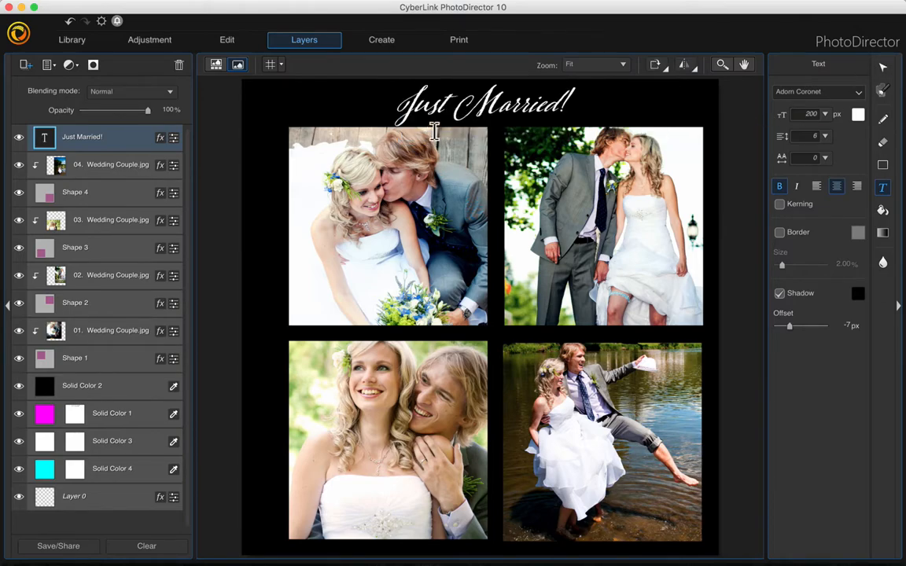
left_click(882, 69)
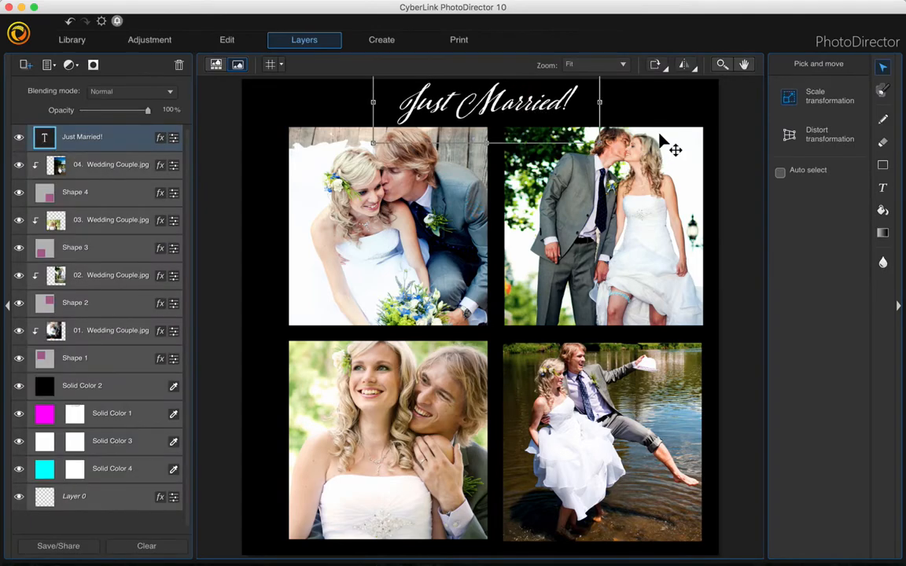
left_click(641, 112)
left_click(641, 112)
Place Borders1.png from Finder's Glitter folder across the whole page and move its layer between Shape 1 and Solid Color 2.
key("ctrl+Left")
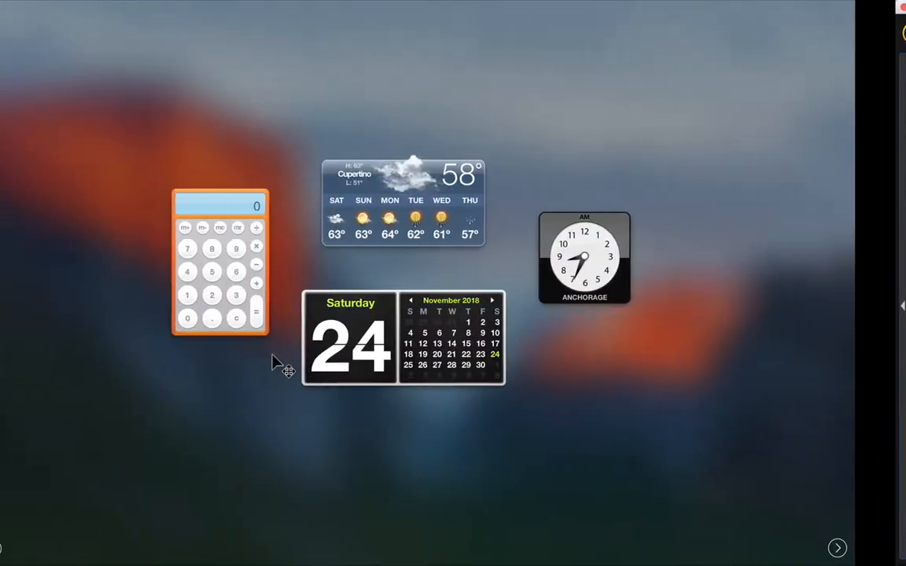
key("ctrl+Right")
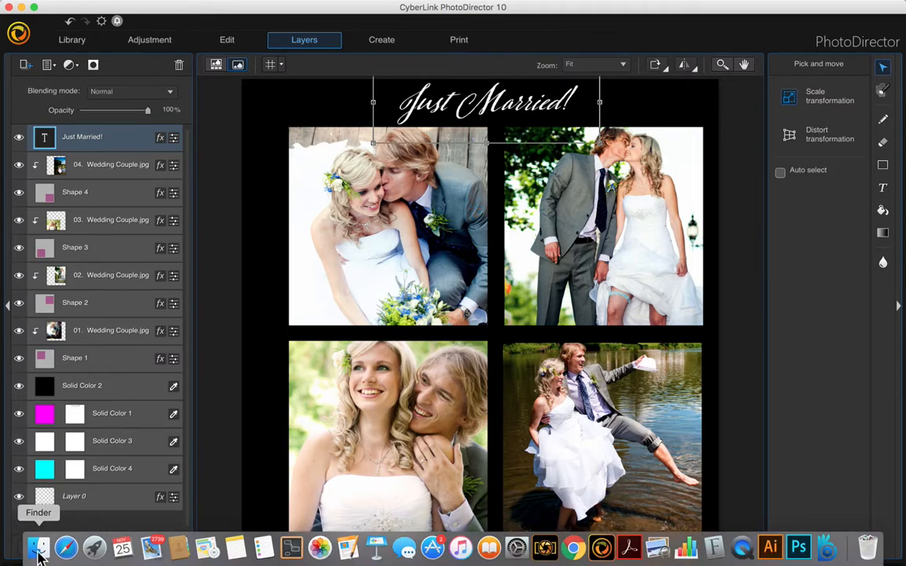
left_click(30, 555)
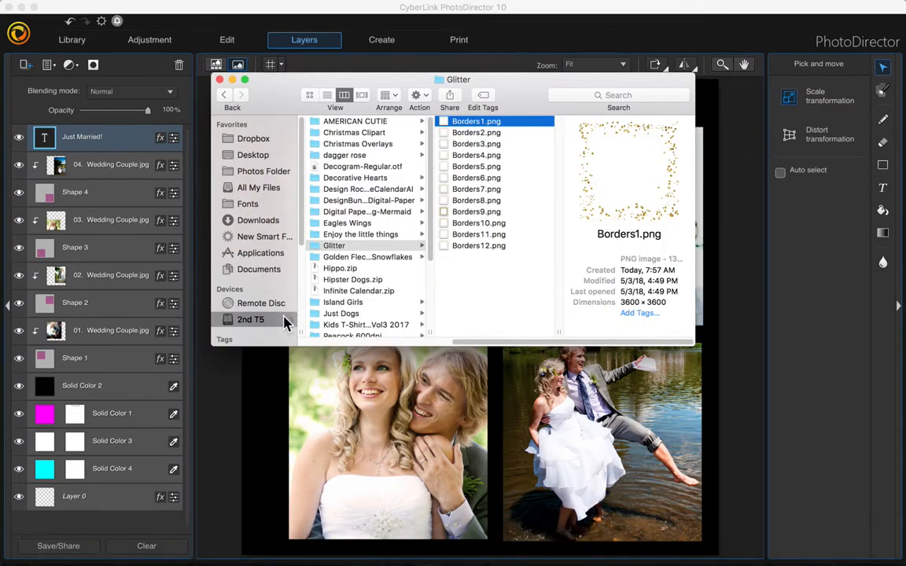
left_click(487, 132)
left_click(485, 144)
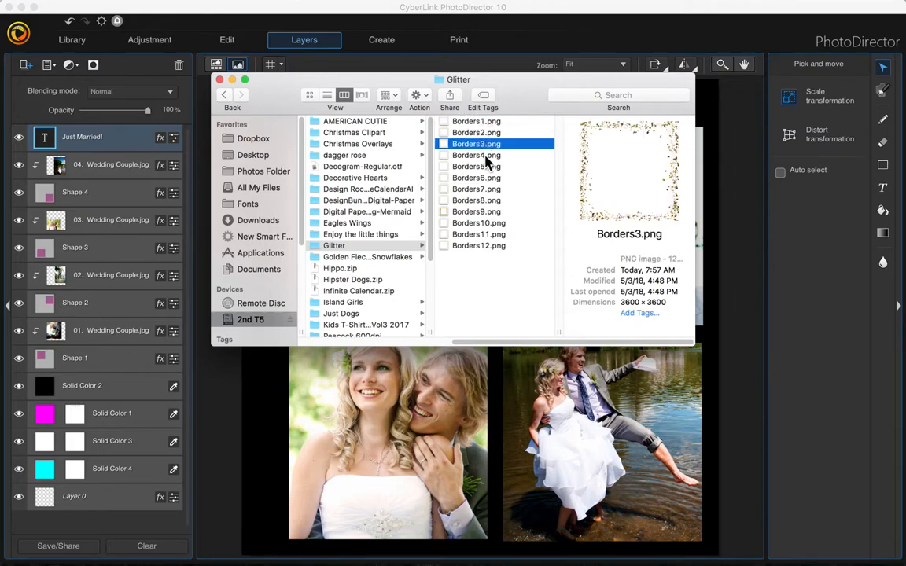
left_click(486, 155)
left_click(478, 121)
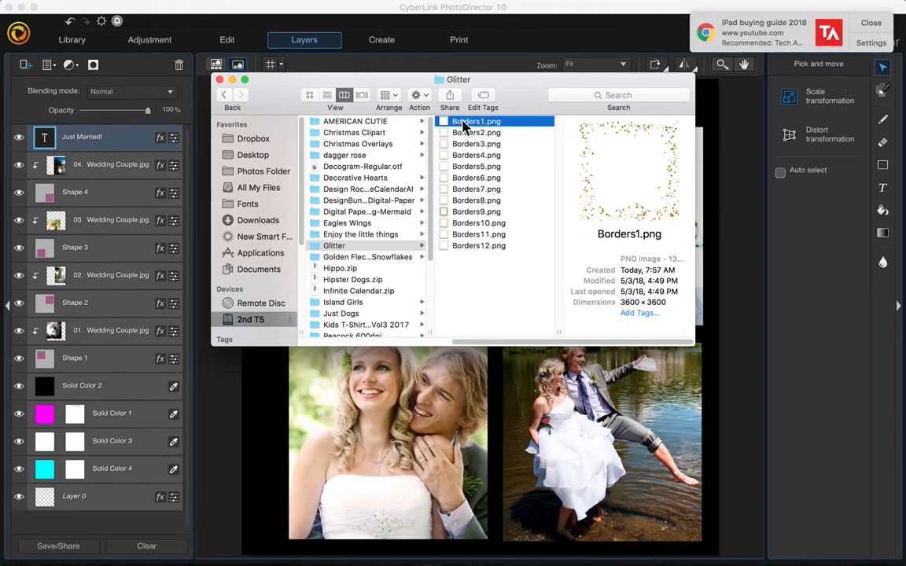
left_click_drag(464, 127, 600, 553)
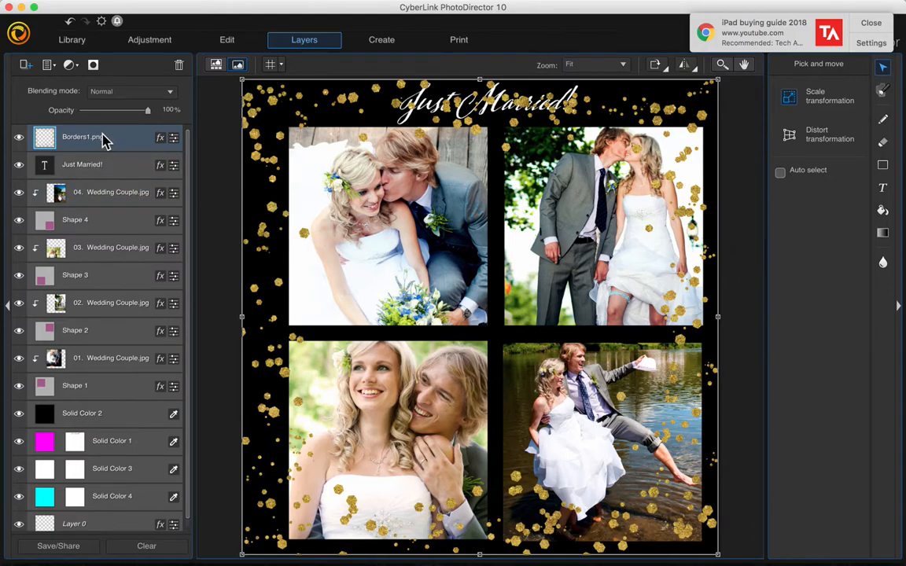
left_click_drag(102, 143, 88, 405)
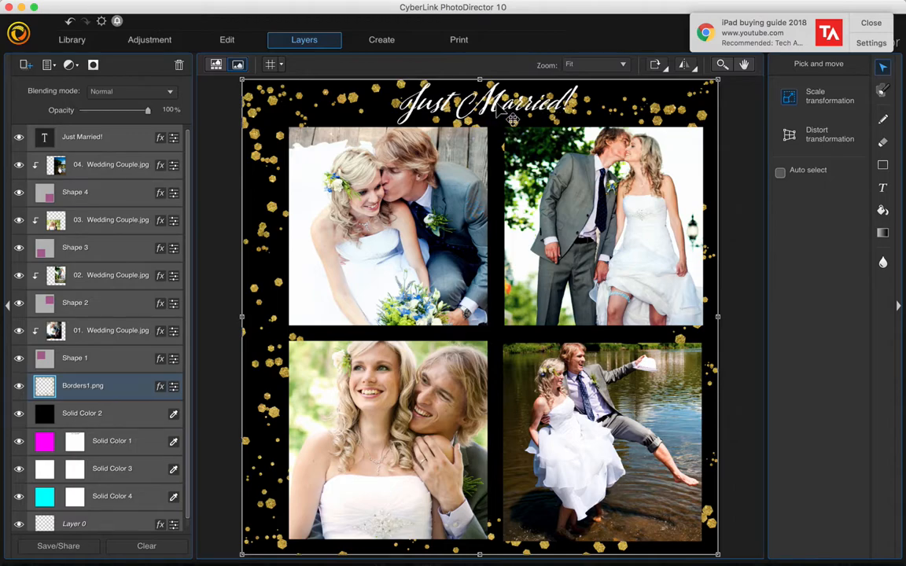
left_click(871, 24)
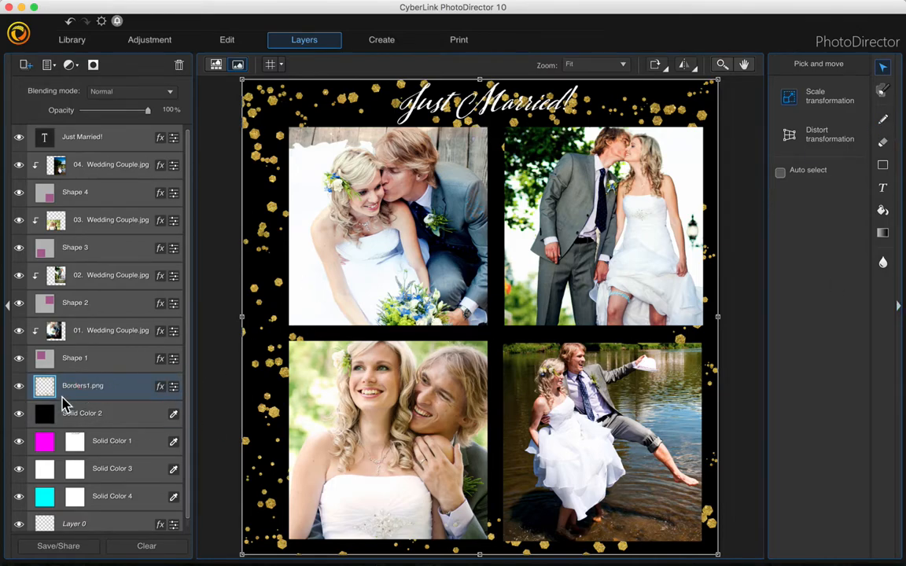
Add a Reveal All mask to the Borders1.png layer and paint out the glitter behind "Just Married!" with a black 51 px brush.
right_click(86, 391)
mouse_move(118, 366)
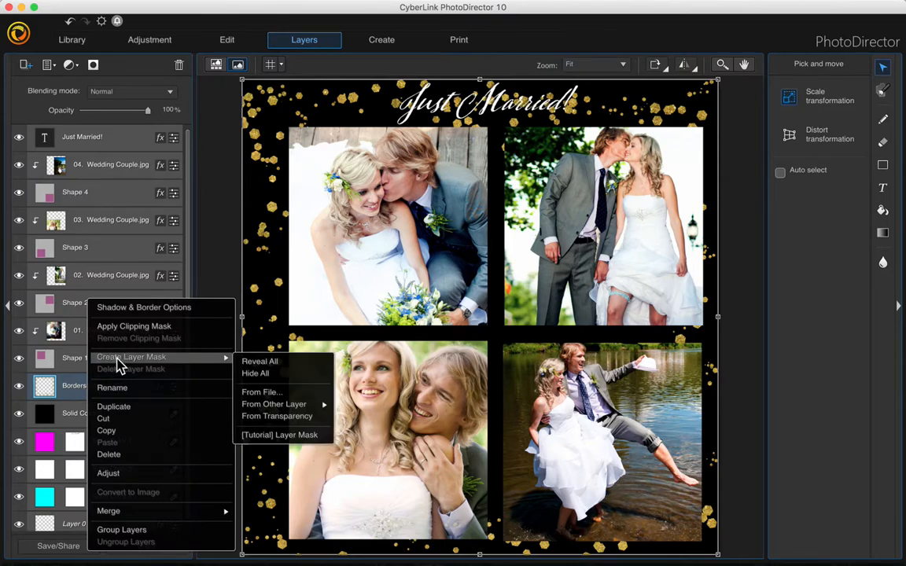
left_click(312, 363)
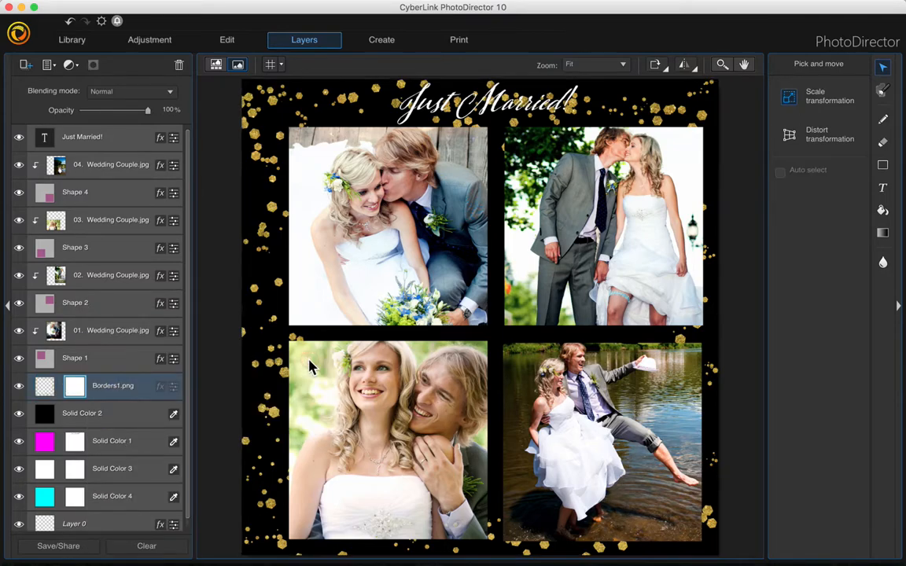
left_click(883, 120)
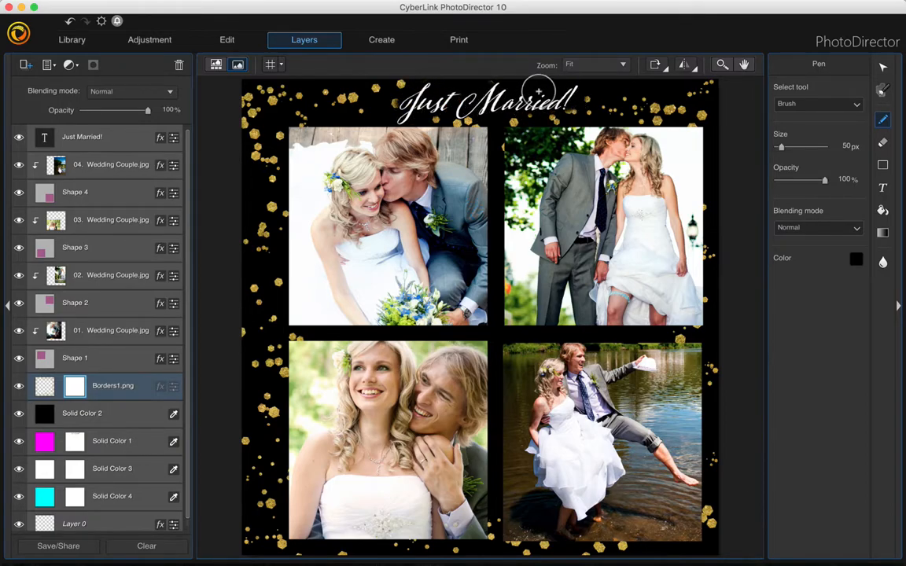
mouse_move(466, 85)
left_mouse_down()
mouse_move(411, 87)
mouse_move(409, 95)
left_mouse_up()
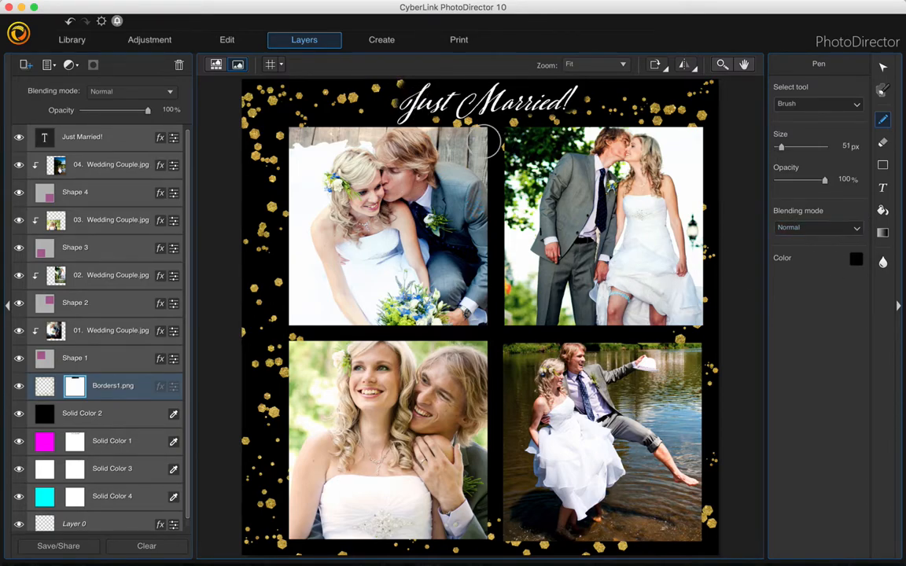
Try out blending modes on the Borders1.png layer and set it to Hard Light.
left_click(141, 95)
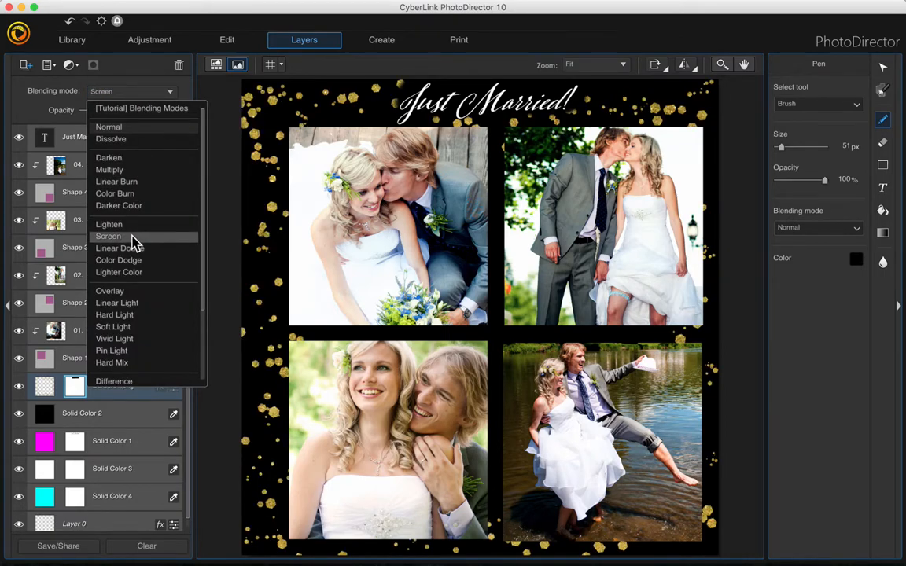
key("Down")
key("Down")
key("Down")
key("Down")
key("Down")
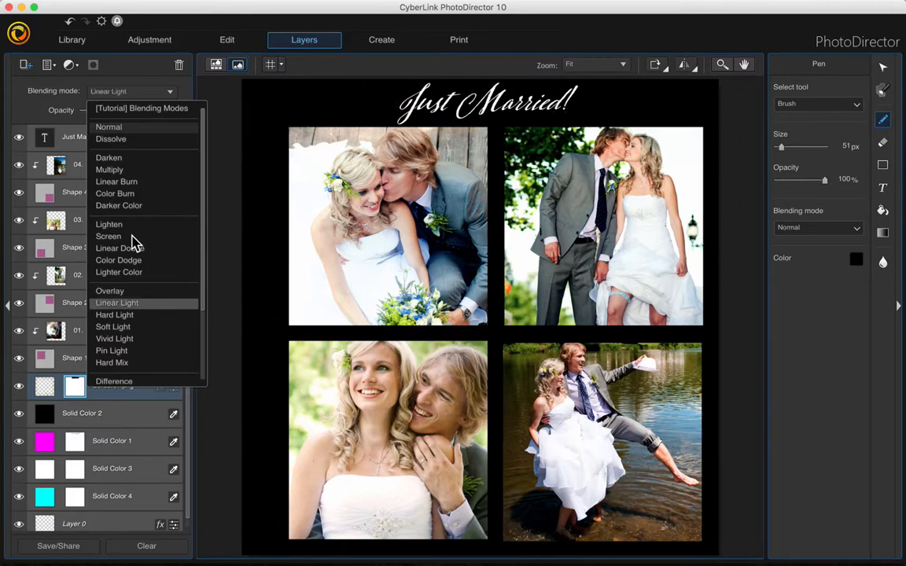
key("Down")
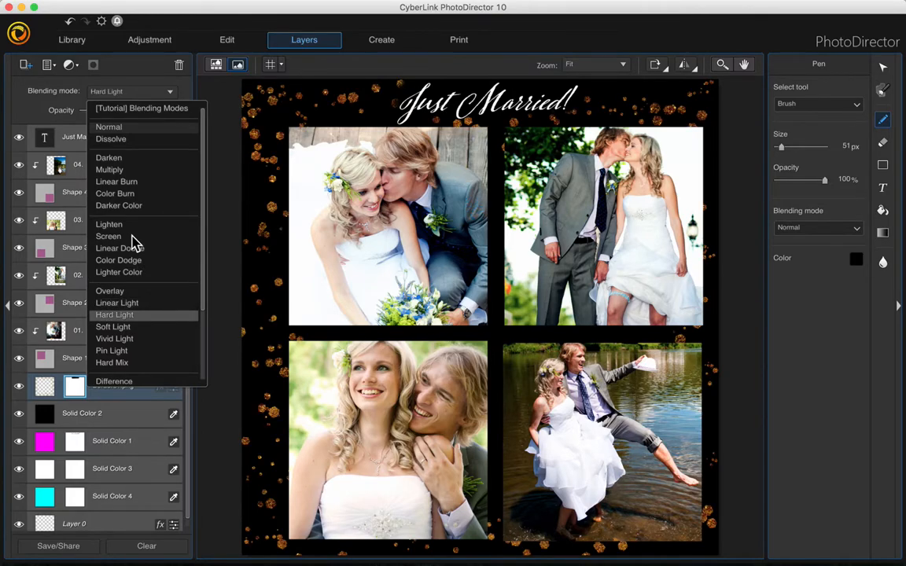
left_click(129, 316)
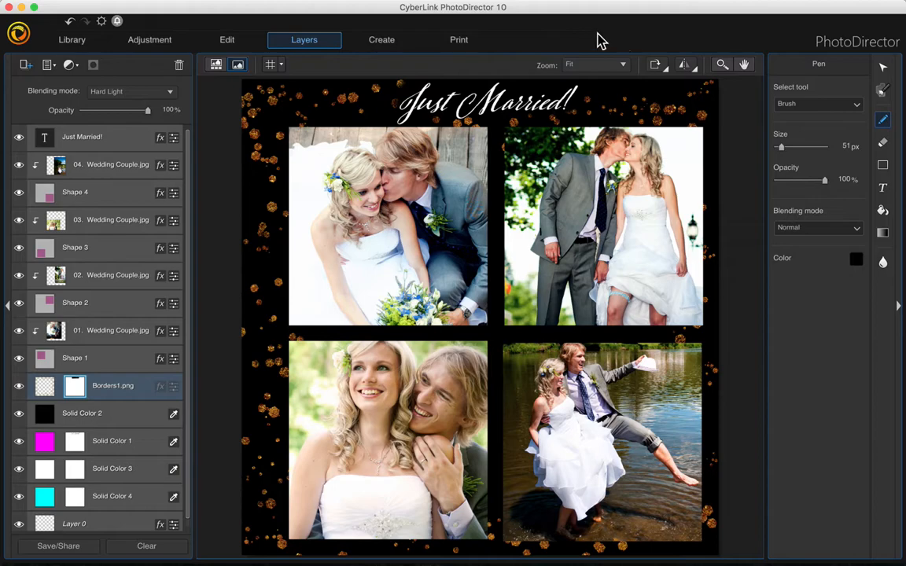
left_click(175, 7)
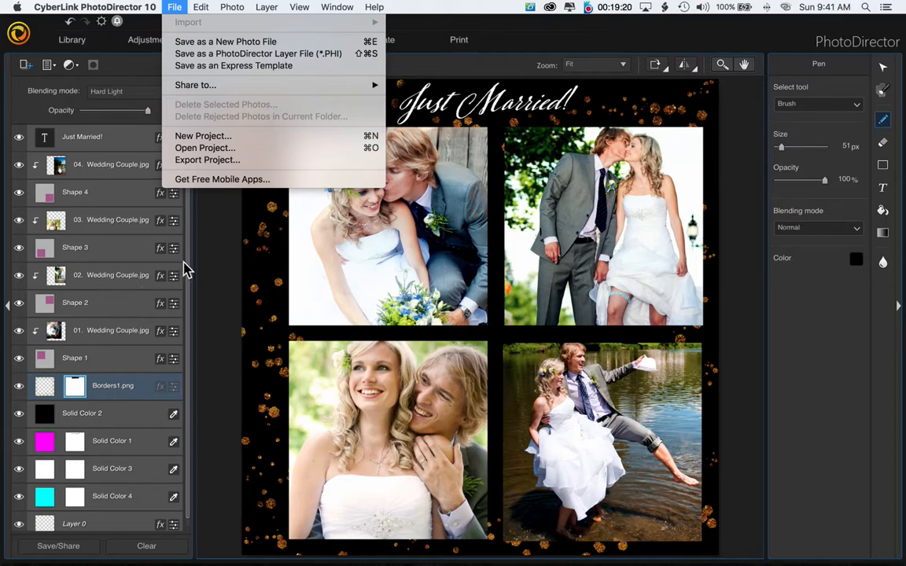
left_click(225, 260)
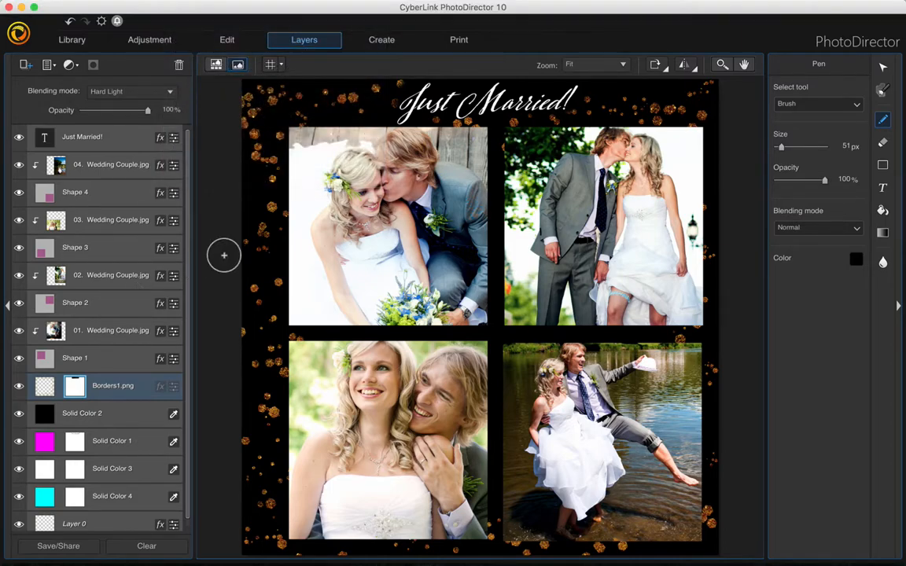